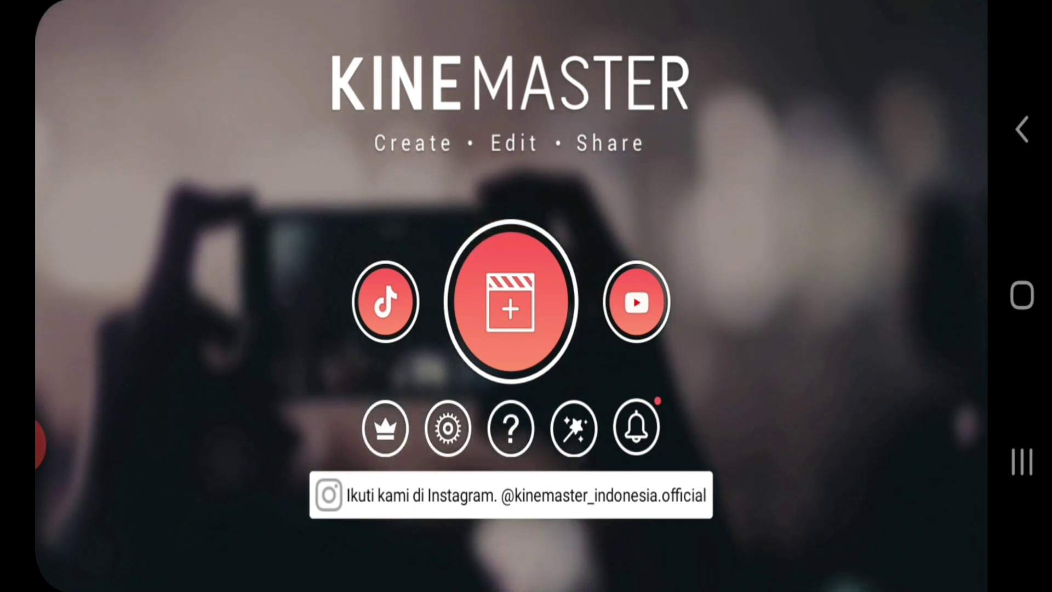
Create a new 16:9 project and load the clips from the 'intro youtube' folder
click(510, 301)
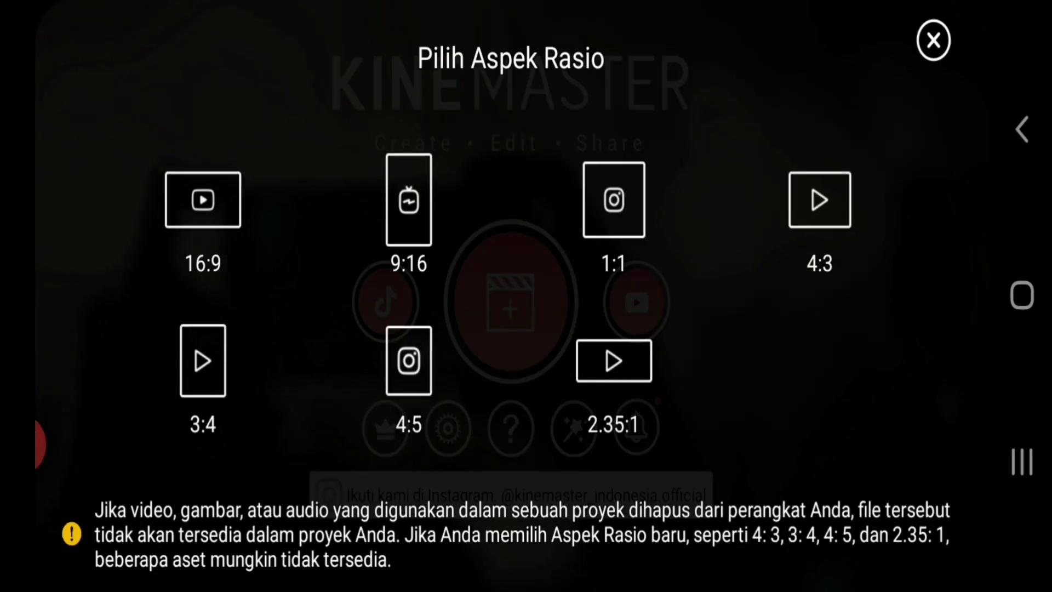
click(202, 199)
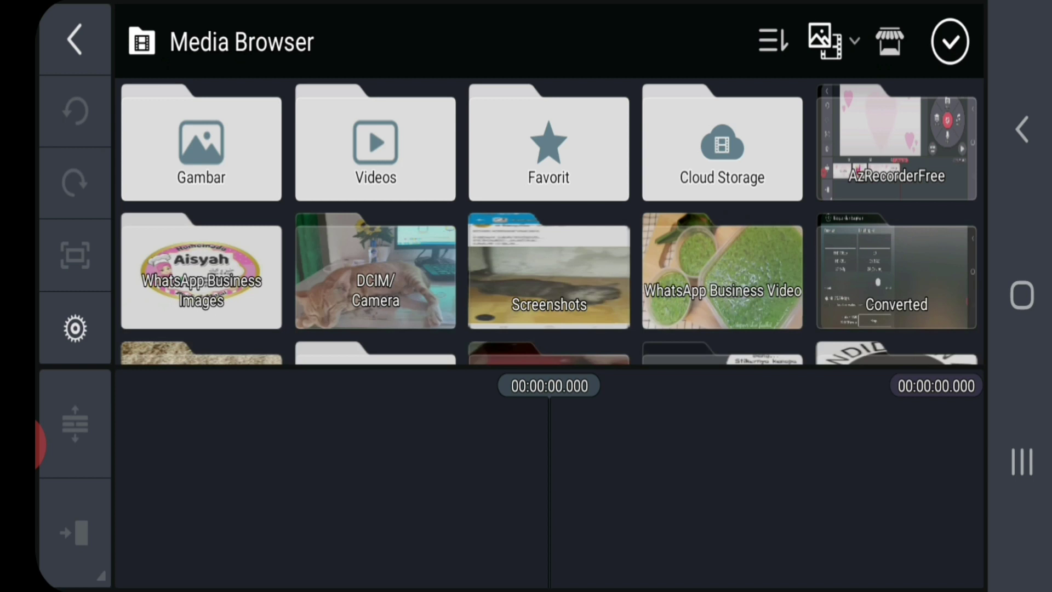
scroll(549, 221, down, 2)
scroll(549, 222, down, 3)
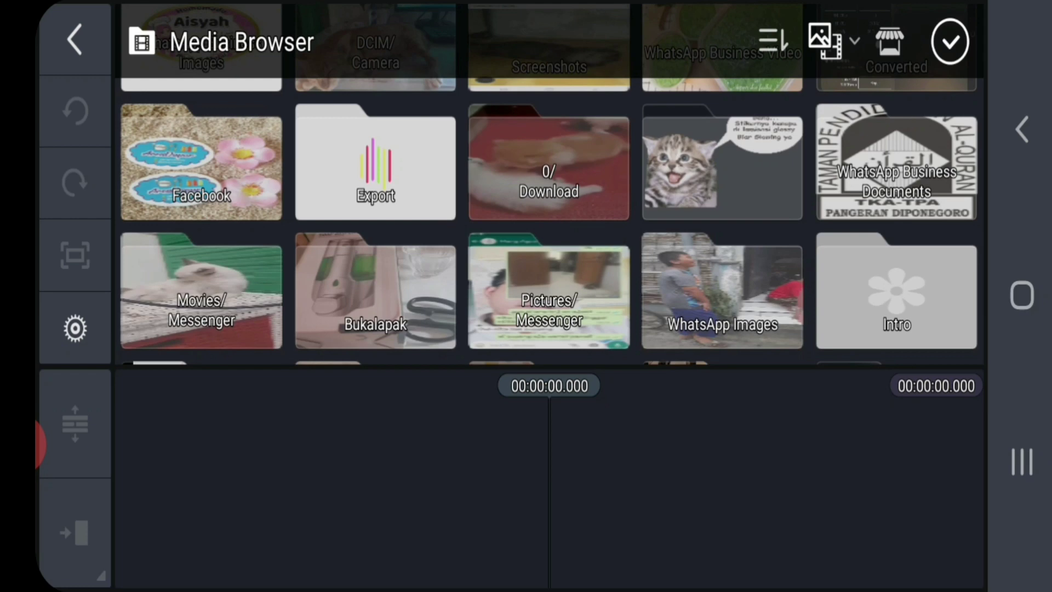
scroll(549, 184, down, 2)
scroll(549, 184, down, 2)
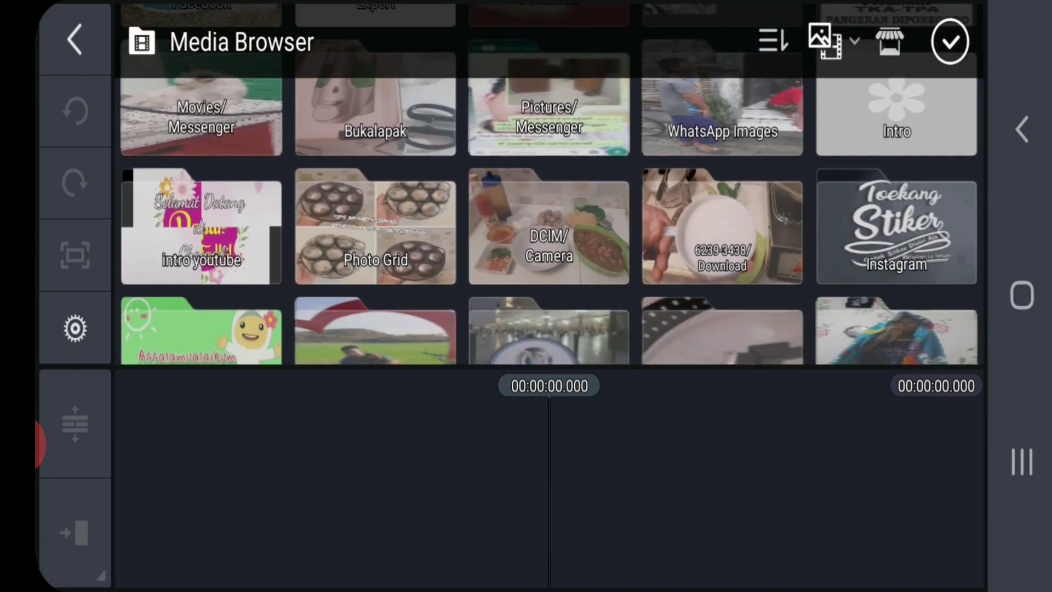
click(201, 227)
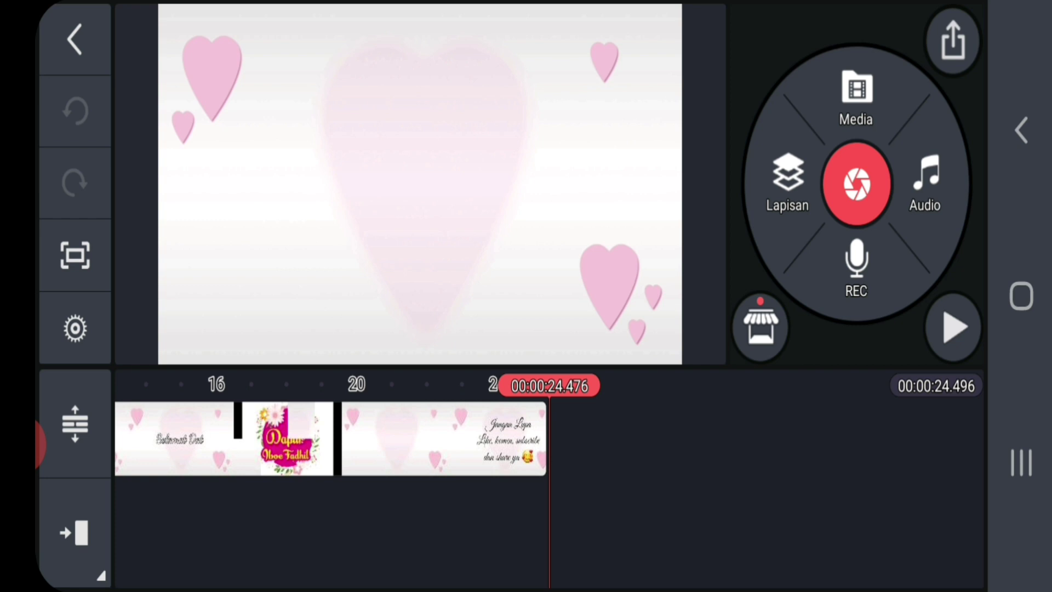
Add the yellow solid colour from the Gambar folder as a clip after the intro clips
click(855, 95)
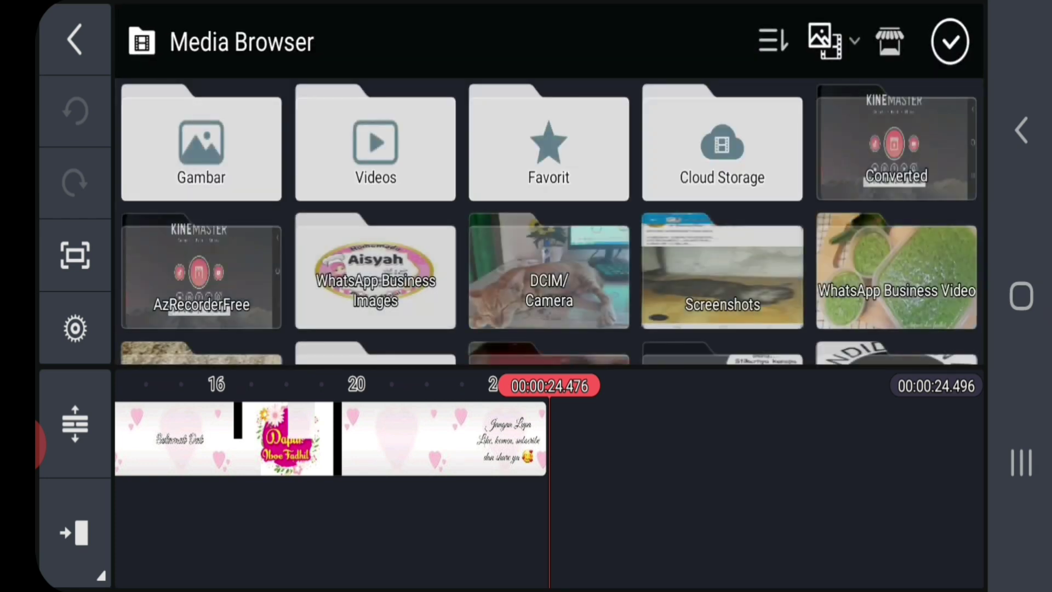
click(948, 41)
click(855, 95)
click(200, 144)
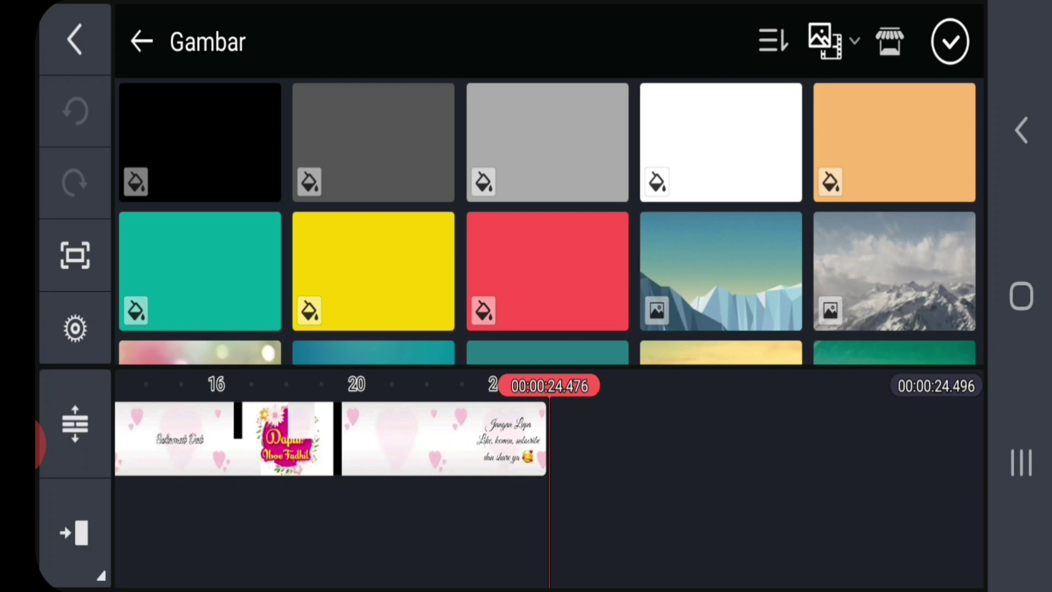
scroll(547, 222, down, 3)
scroll(547, 223, down, 3)
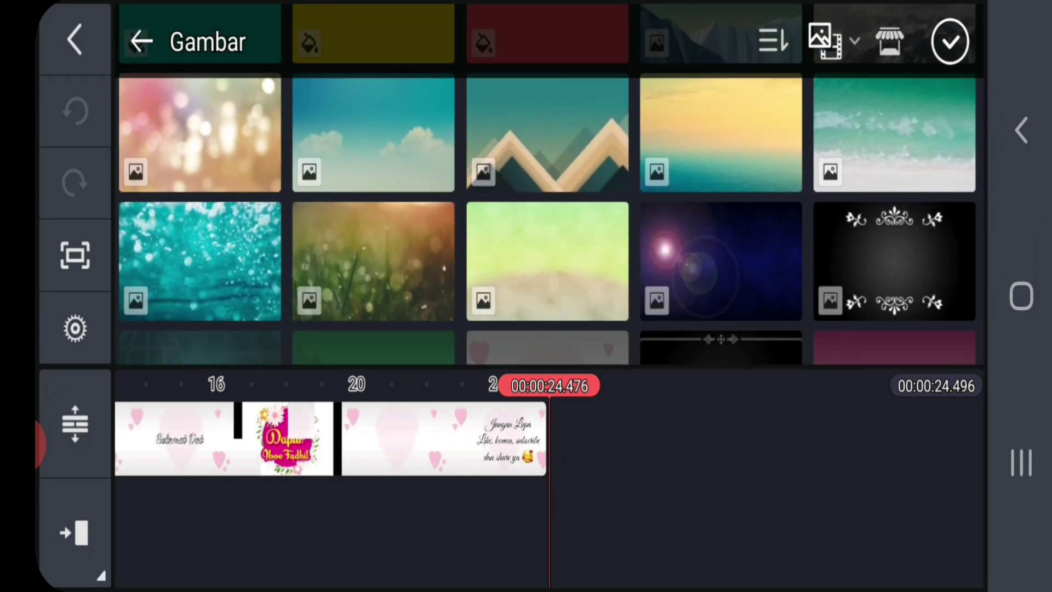
scroll(547, 206, up, 2)
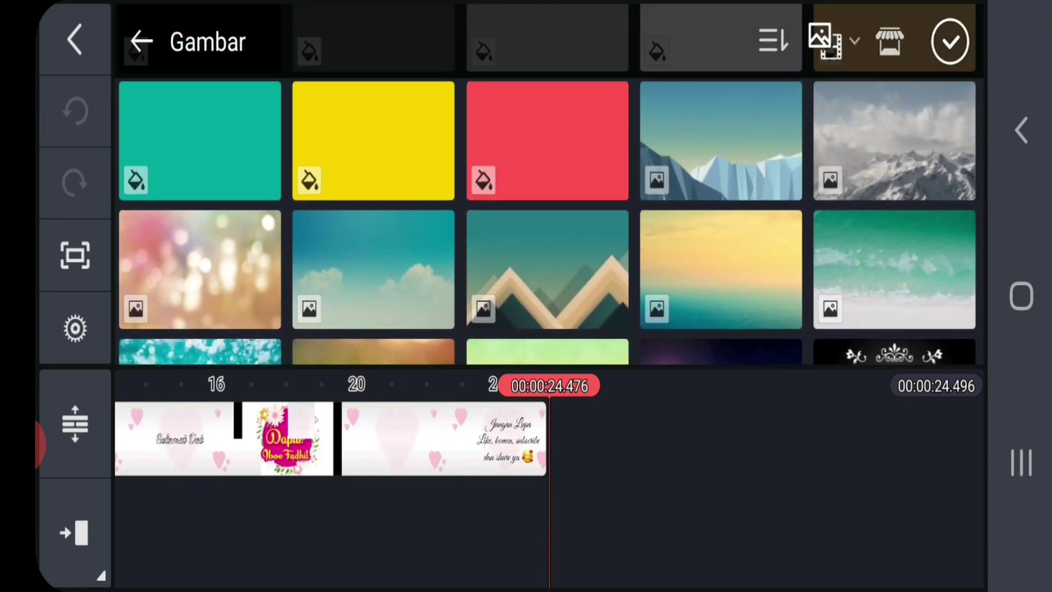
click(373, 140)
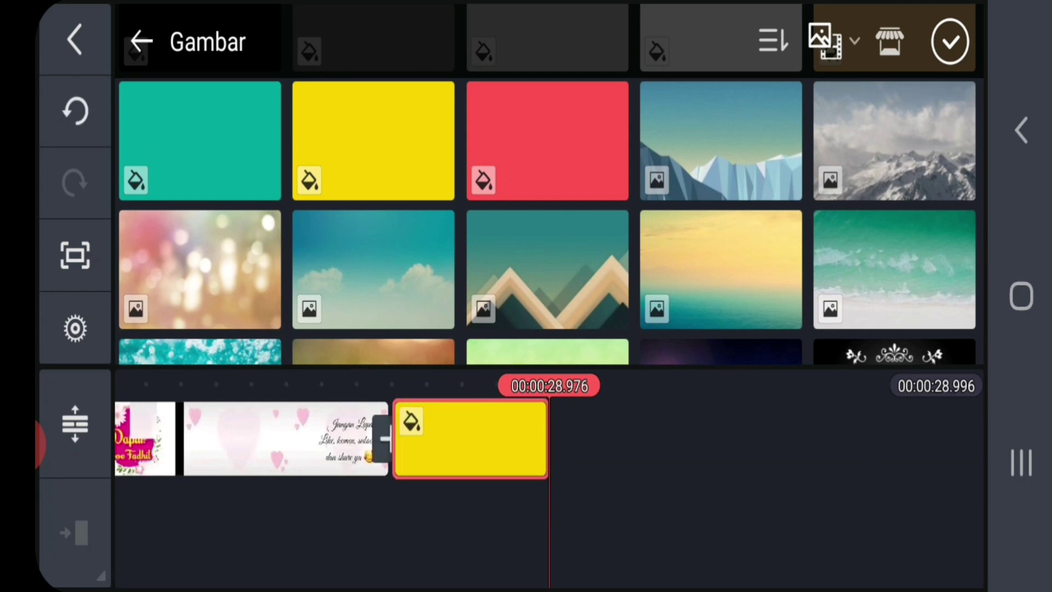
click(950, 41)
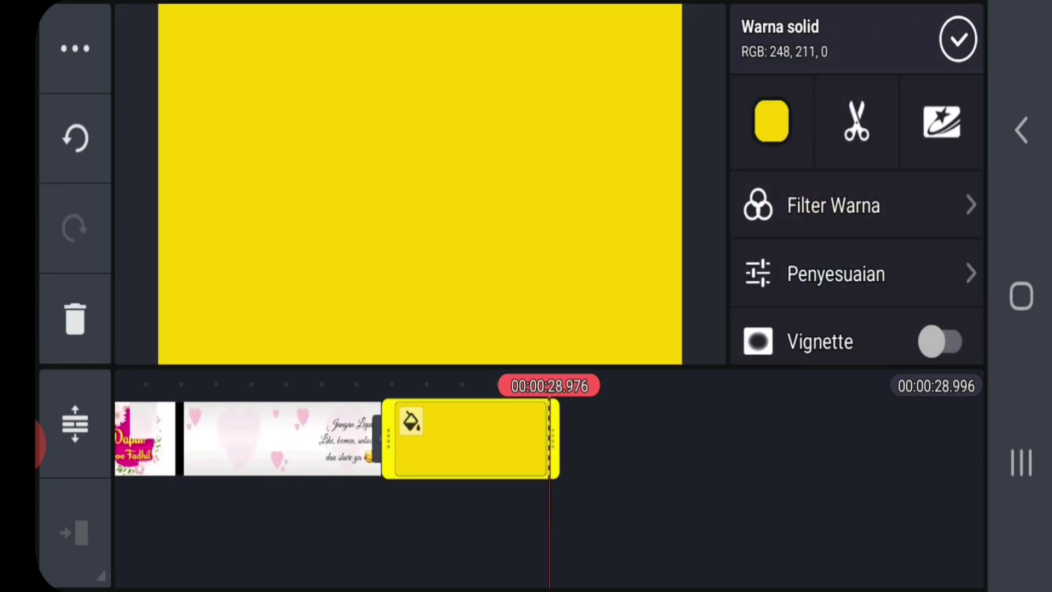
click(958, 40)
drag(329, 436, 493, 436)
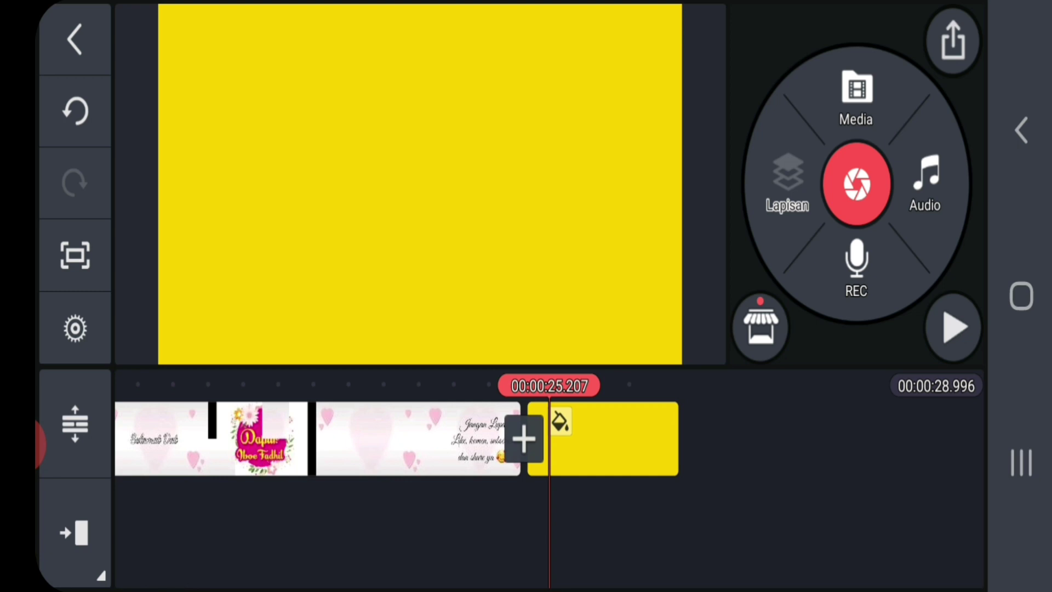
Add a text layer reading 'Bahan Bahan' over the yellow background
click(787, 189)
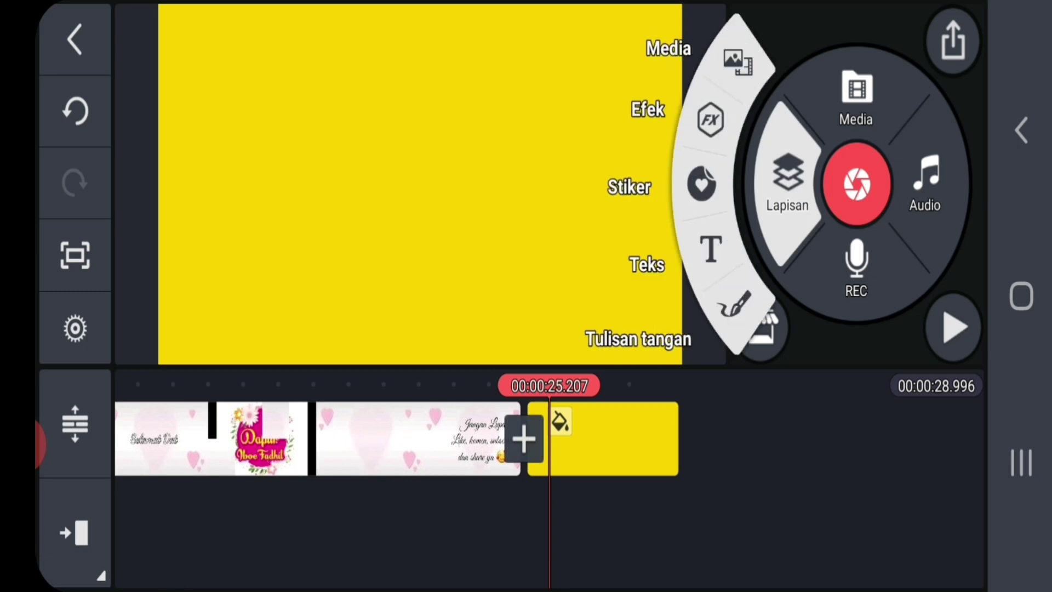
click(711, 251)
text(Bqua)
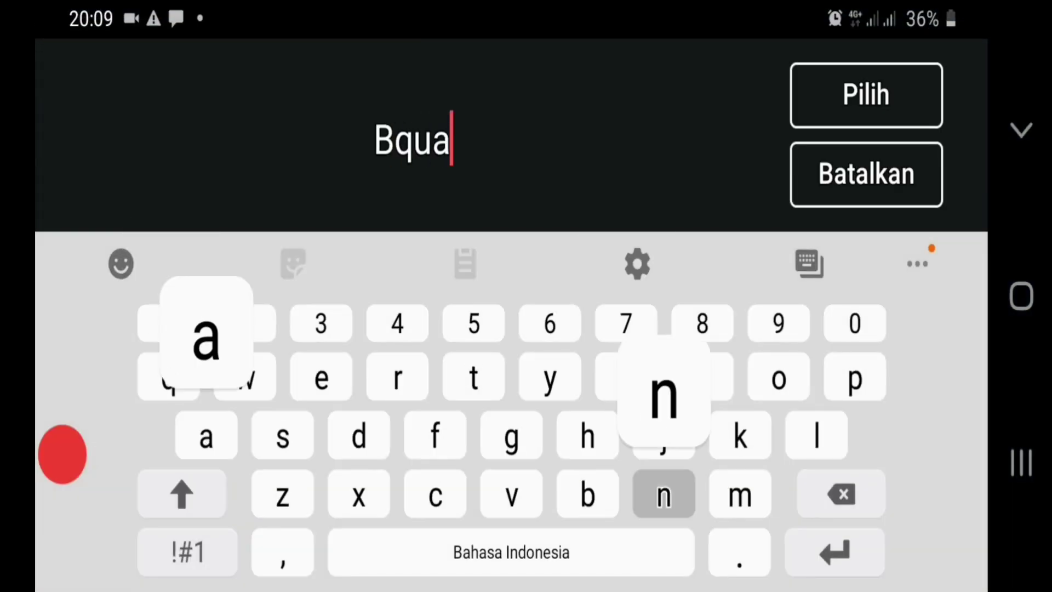
key(BackSpace)
key(BackSpace)
key(BackSpace)
text(ah)
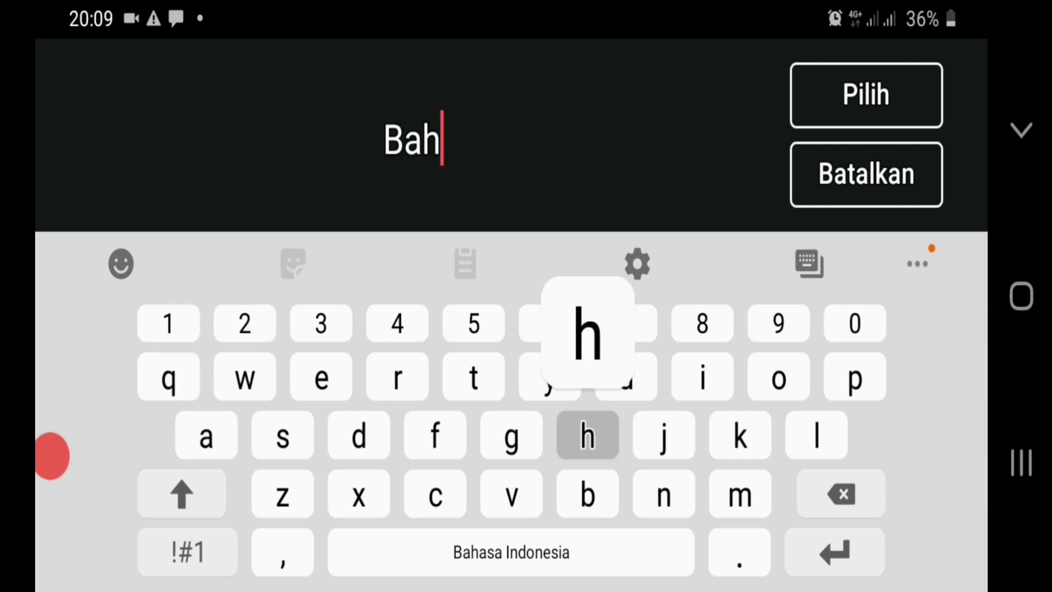
text(an Bahan)
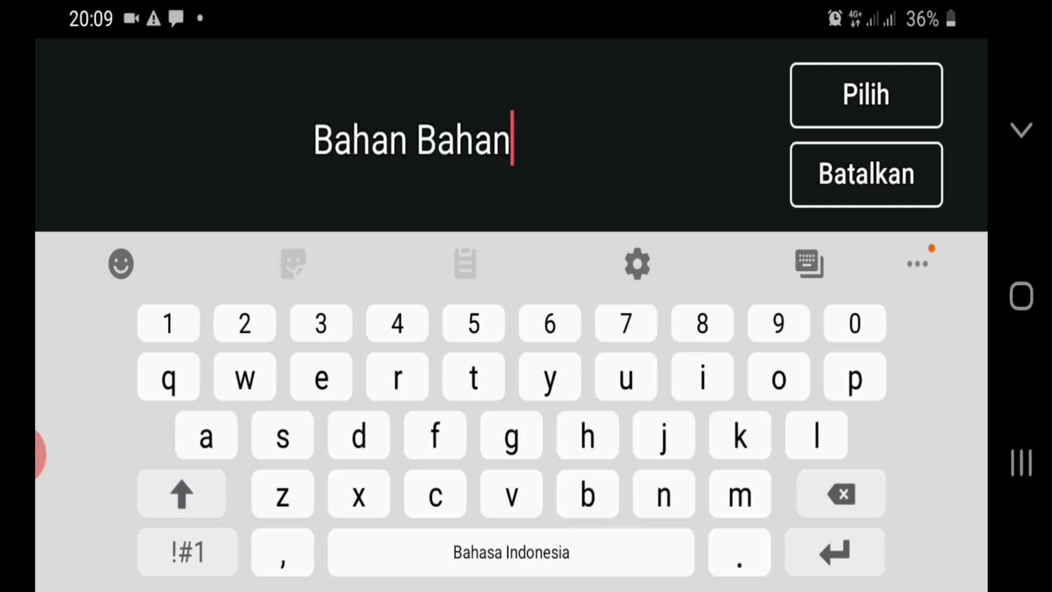
click(866, 95)
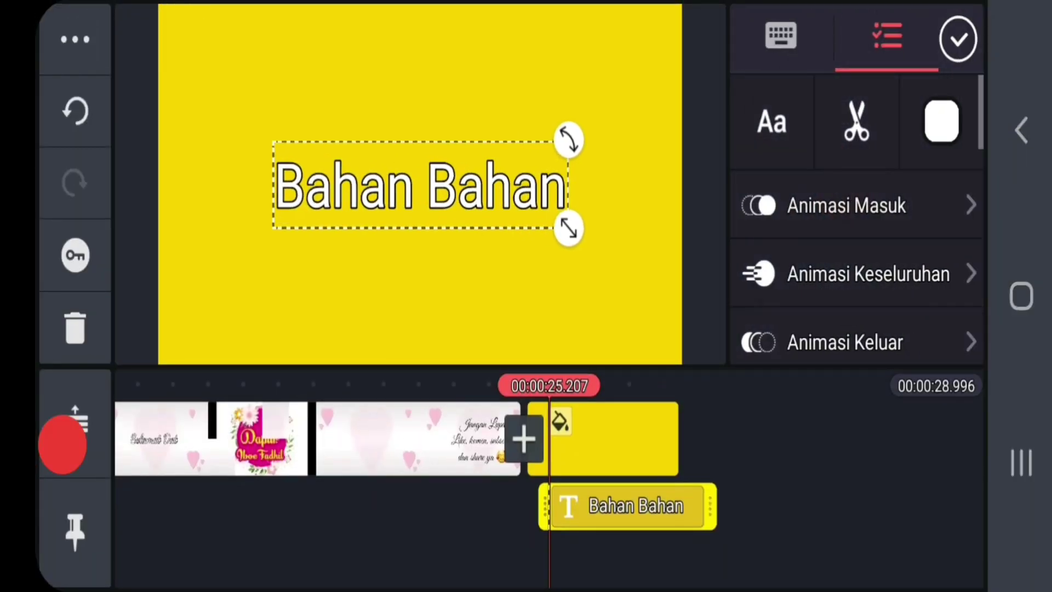
Apply a font to the title, then bring up the colour picker's preset swatches
click(772, 122)
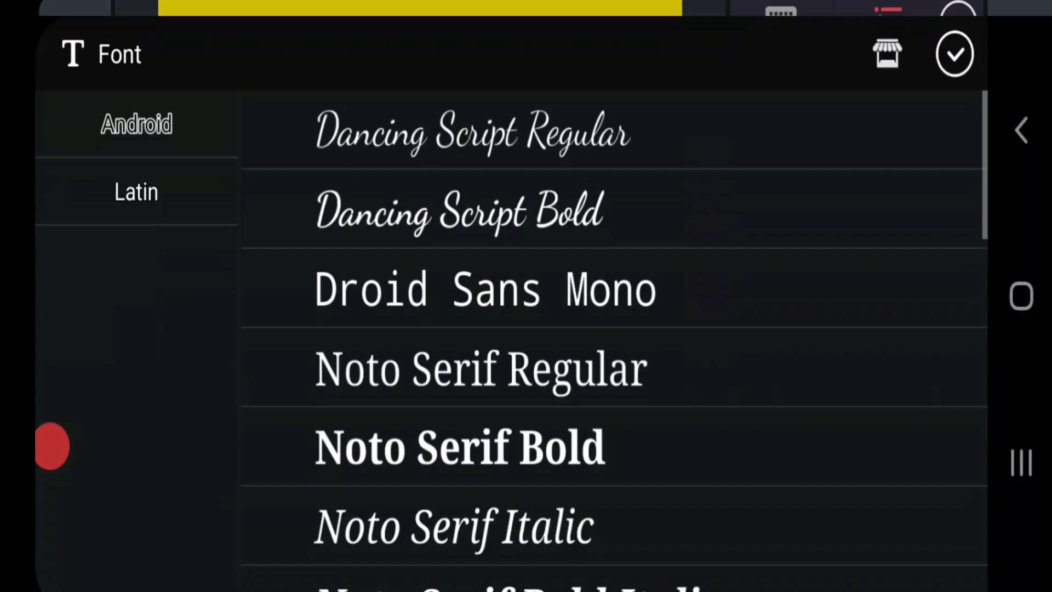
click(954, 36)
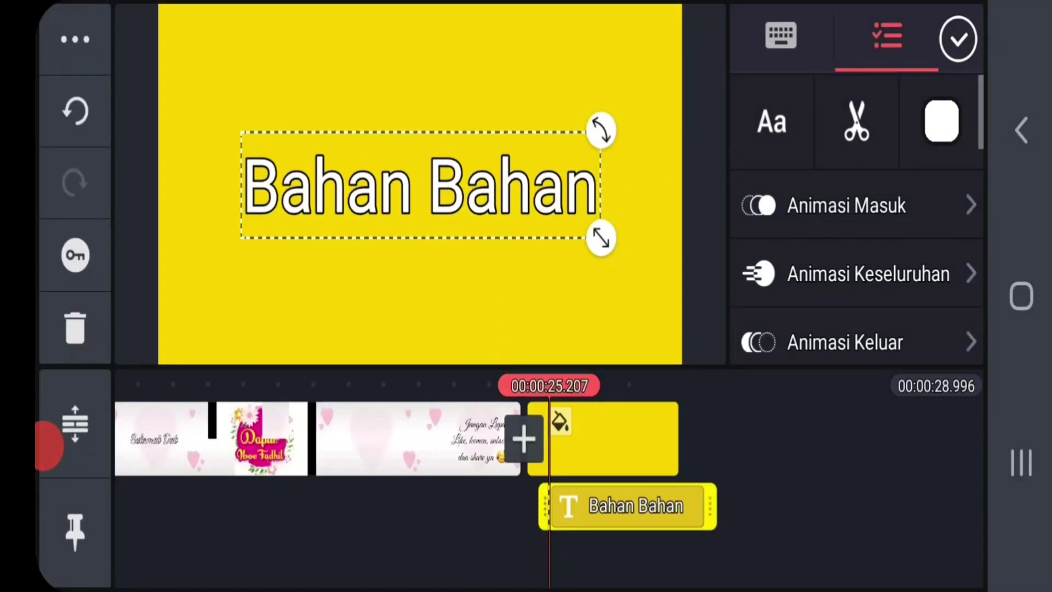
click(941, 121)
mouse_move(595, 256)
mouse_down()
mouse_move(567, 340)
mouse_move(556, 159)
mouse_up()
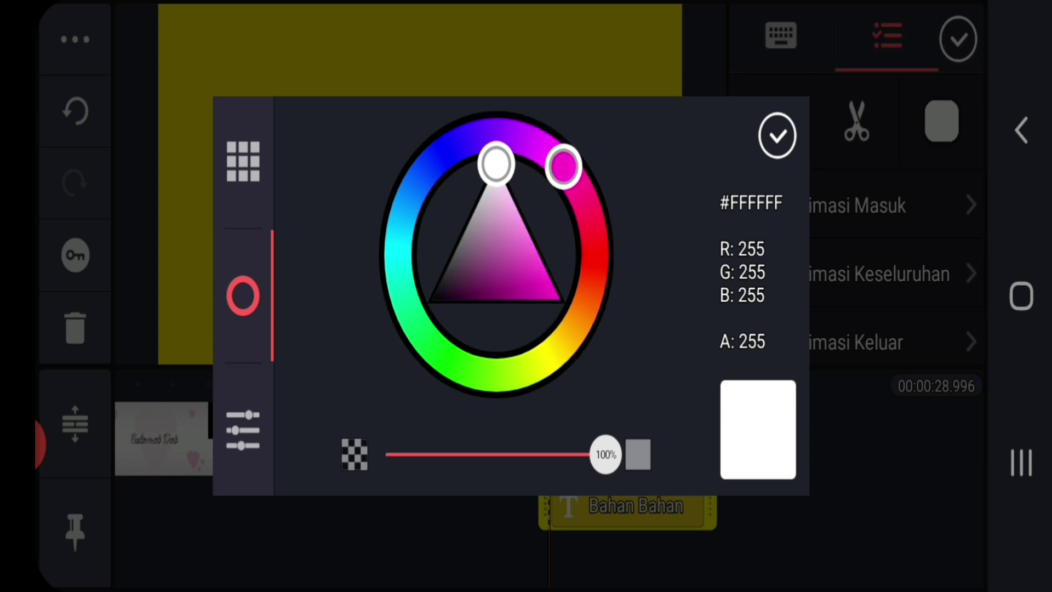
click(243, 161)
Set the 'Bahan Bahan' title colour to black
click(597, 186)
click(776, 135)
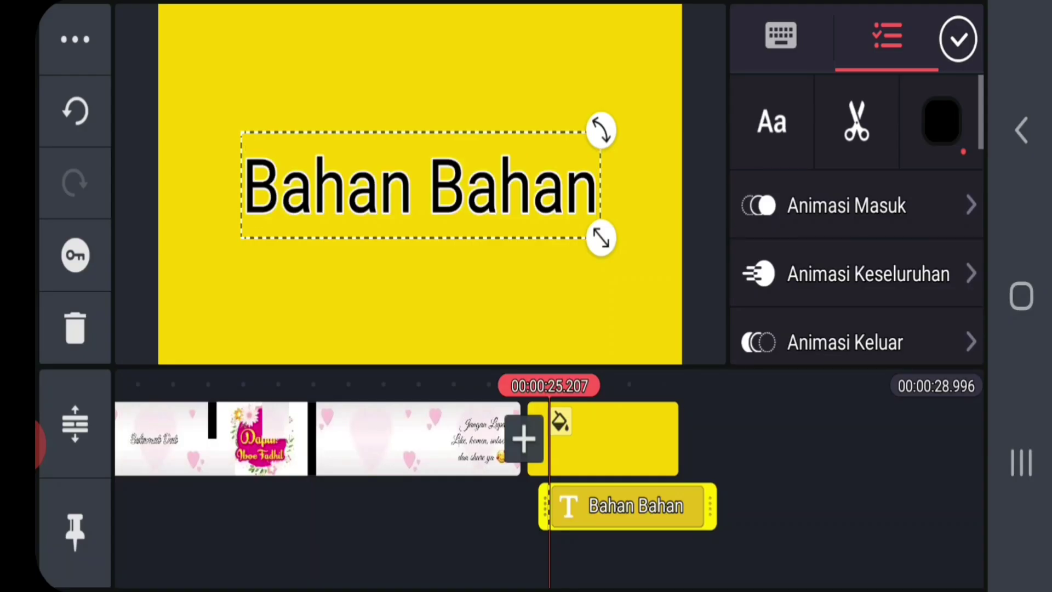
click(957, 39)
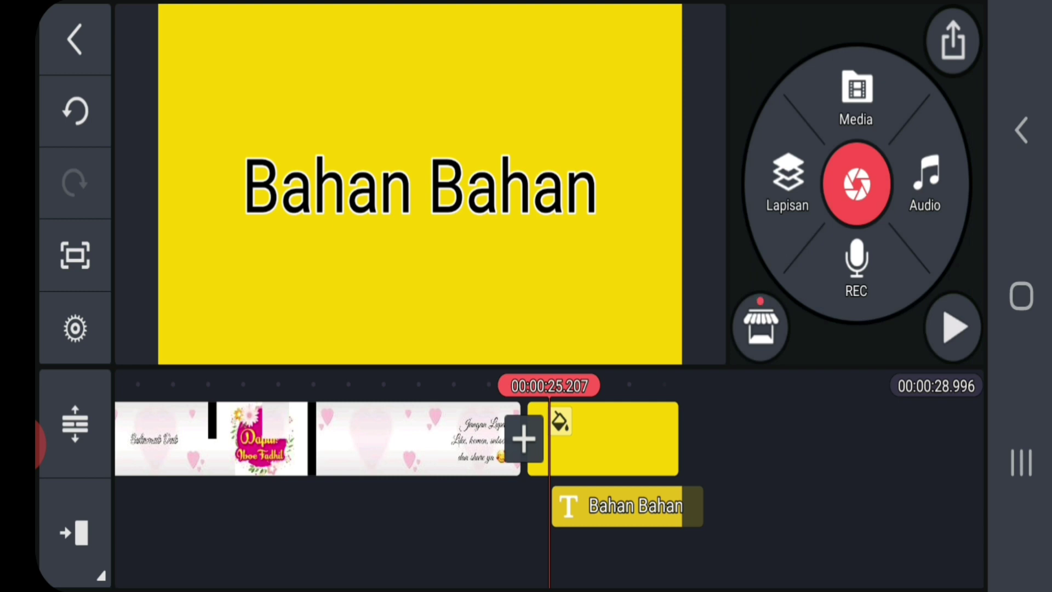
Change the title font to Noto Serif Bold
click(627, 506)
click(770, 118)
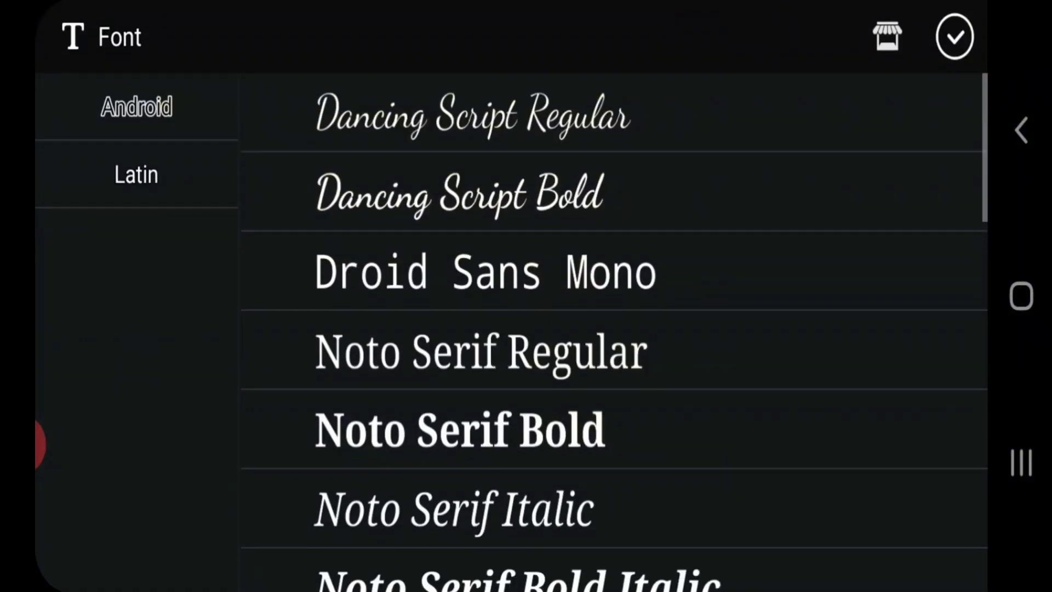
click(460, 428)
click(953, 37)
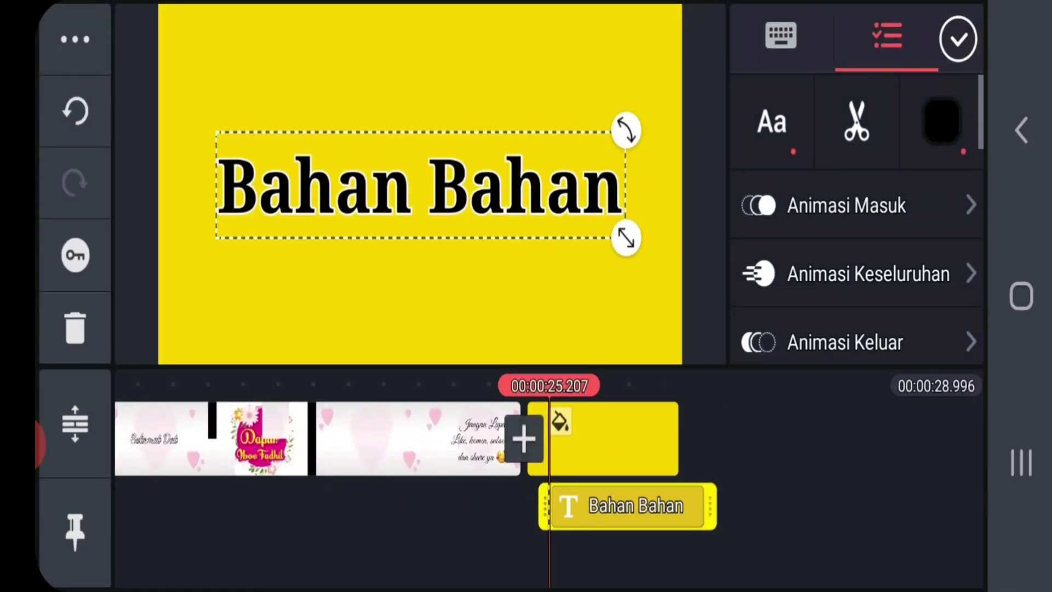
scroll(856, 247, down, 3)
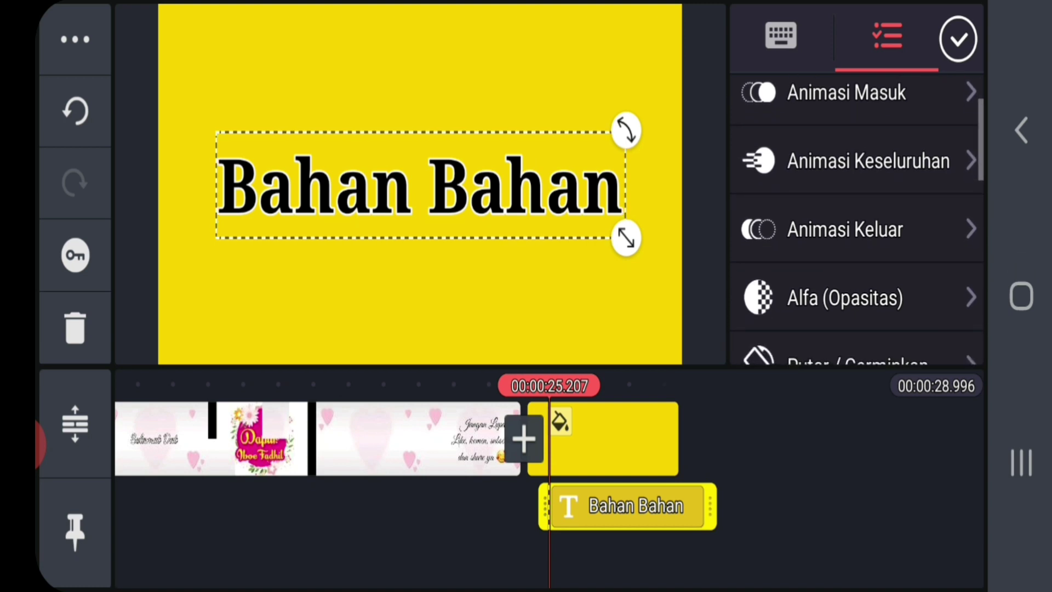
scroll(856, 222, down, 2)
scroll(857, 222, down, 2)
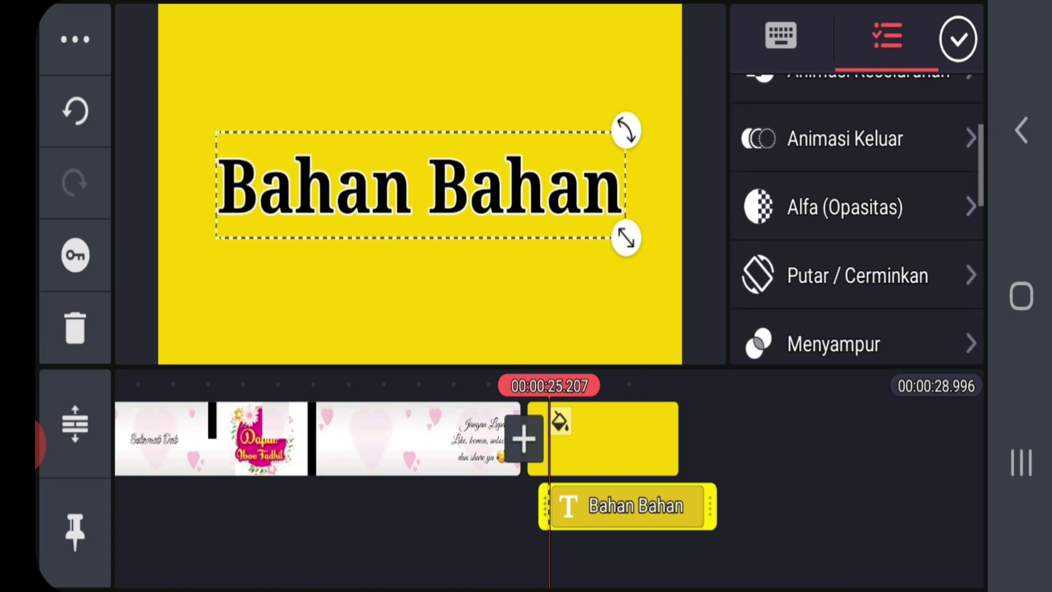
scroll(857, 222, down, 2)
scroll(857, 222, down, 2)
scroll(856, 223, down, 2)
scroll(856, 222, down, 2)
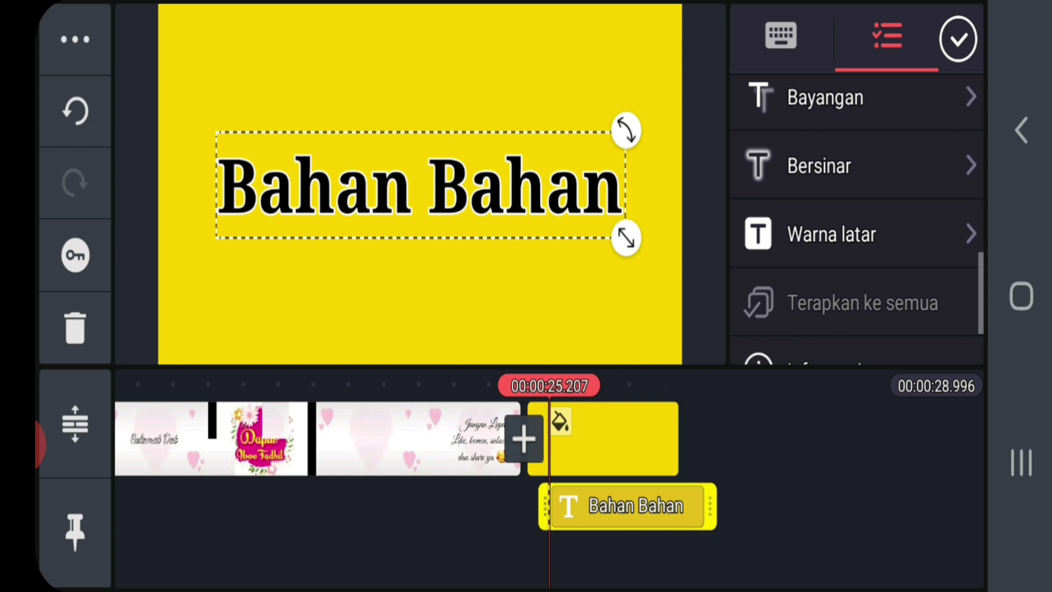
scroll(856, 223, down, 2)
scroll(856, 222, up, 10)
Give the title the 'Huruf demi huruf' entrance animation and reopen the media browser
click(846, 205)
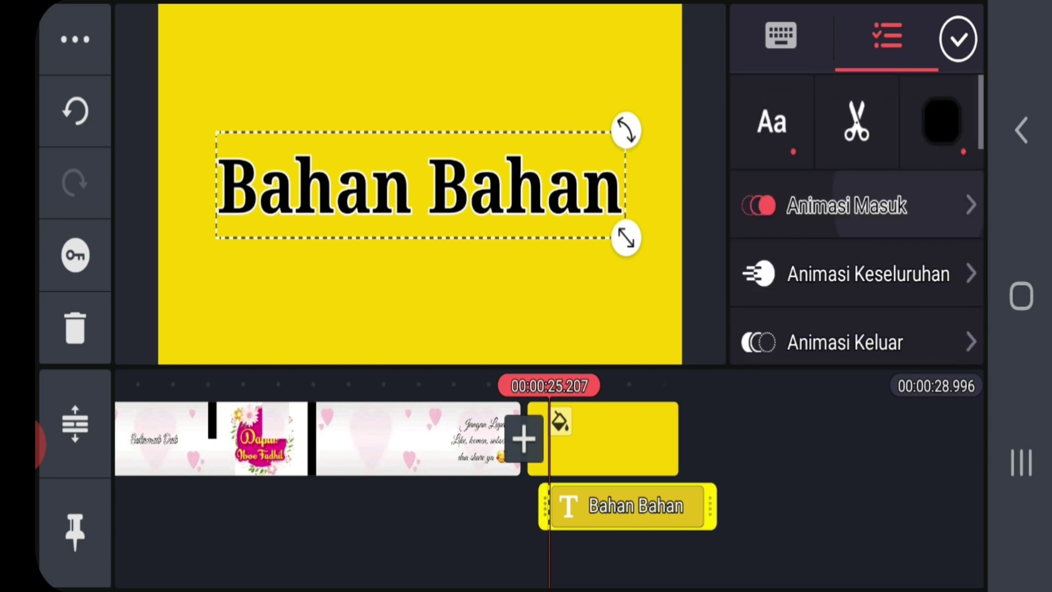
scroll(857, 222, down, 5)
scroll(856, 222, down, 2)
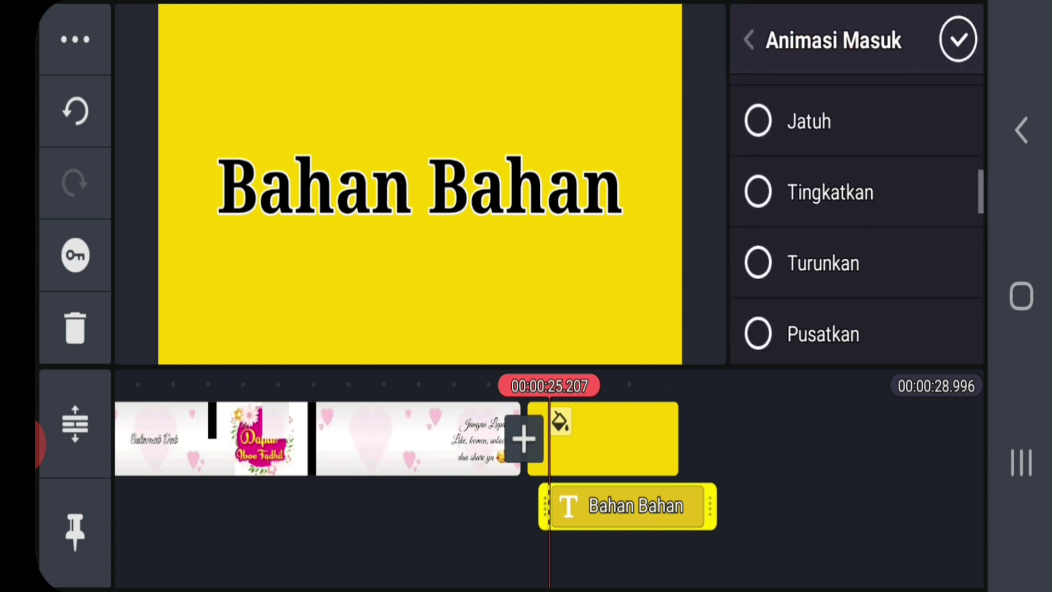
scroll(857, 221, down, 1)
scroll(856, 222, down, 1)
click(855, 269)
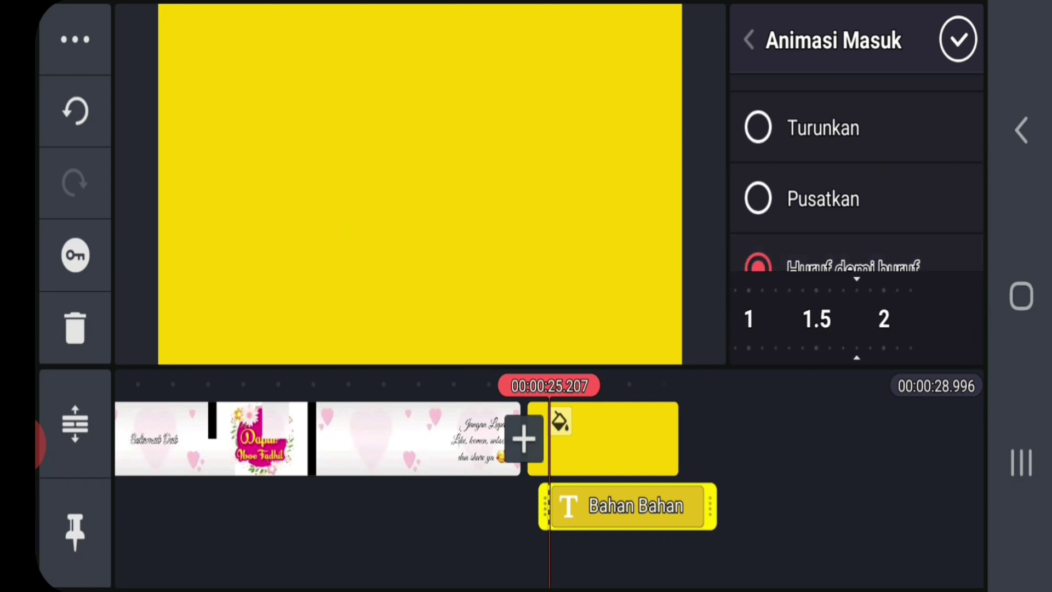
click(957, 40)
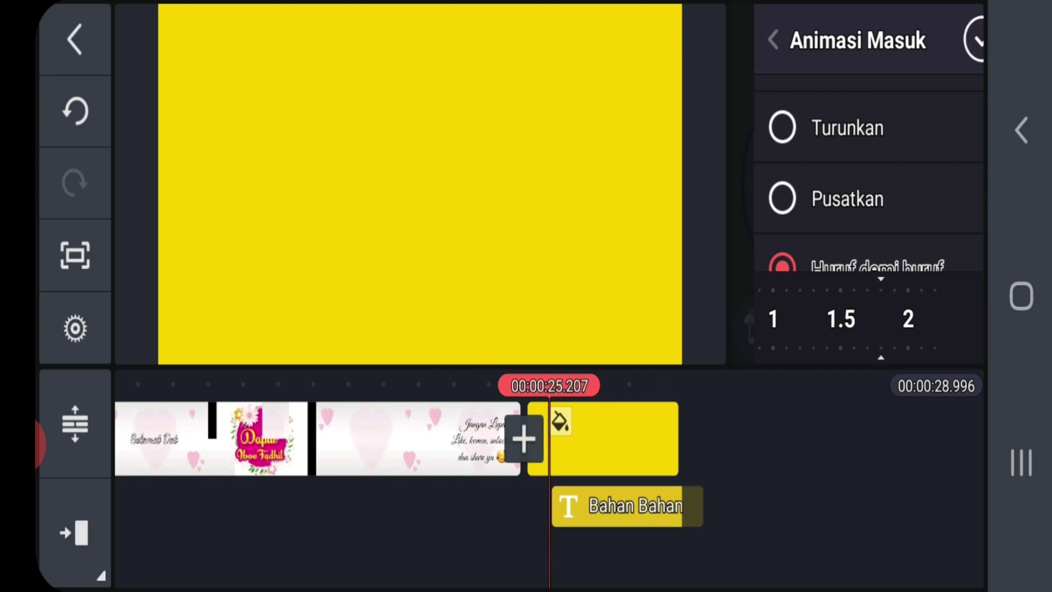
scroll(370, 440, right, 5)
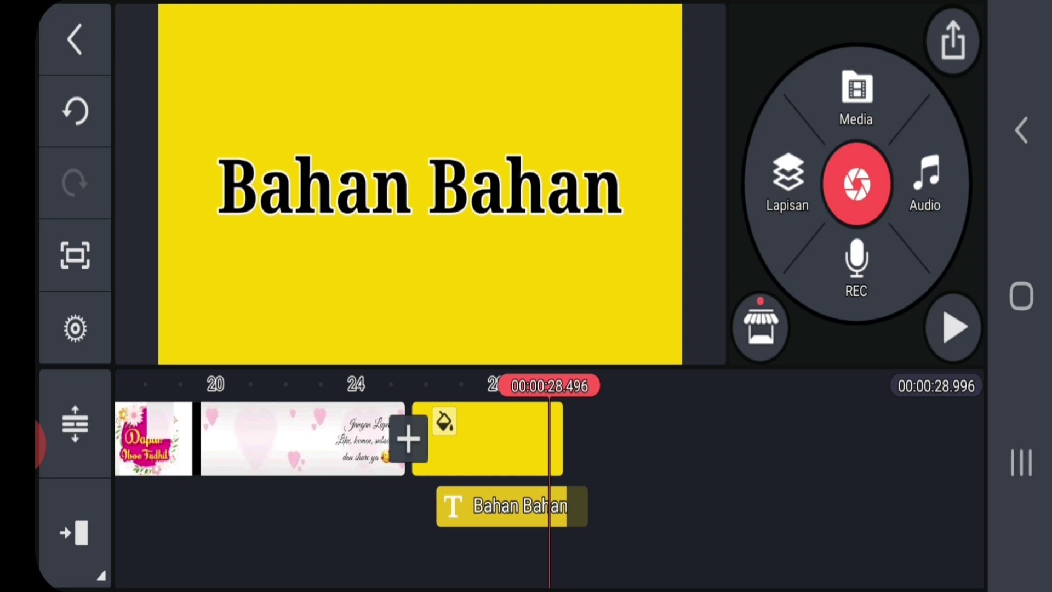
scroll(351, 452, right, 1)
click(855, 99)
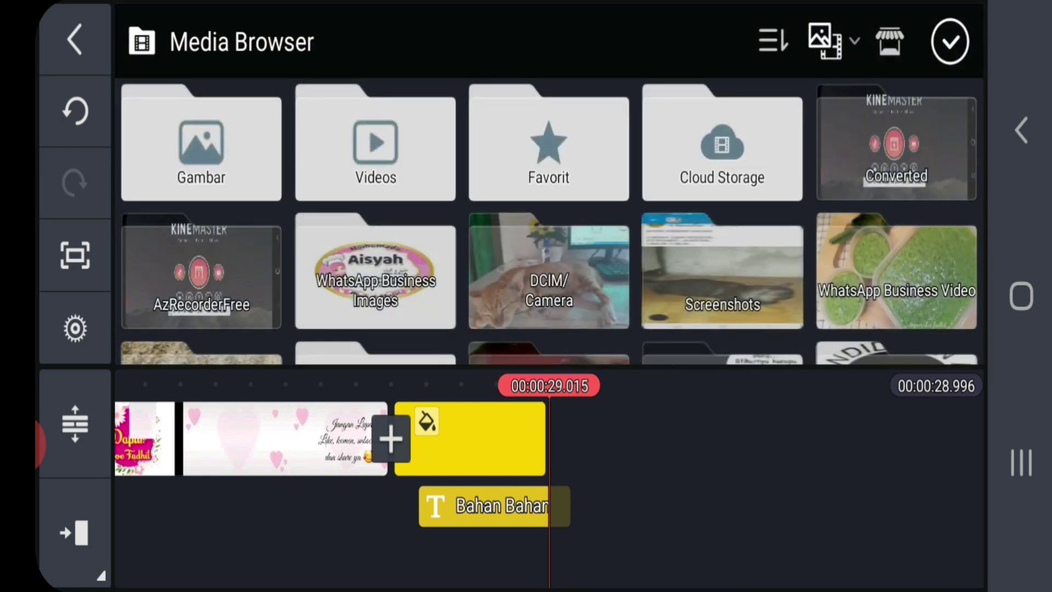
scroll(548, 222, down, 2)
Open the WhatsApp Business Video folder to browse its cooking clips
click(896, 170)
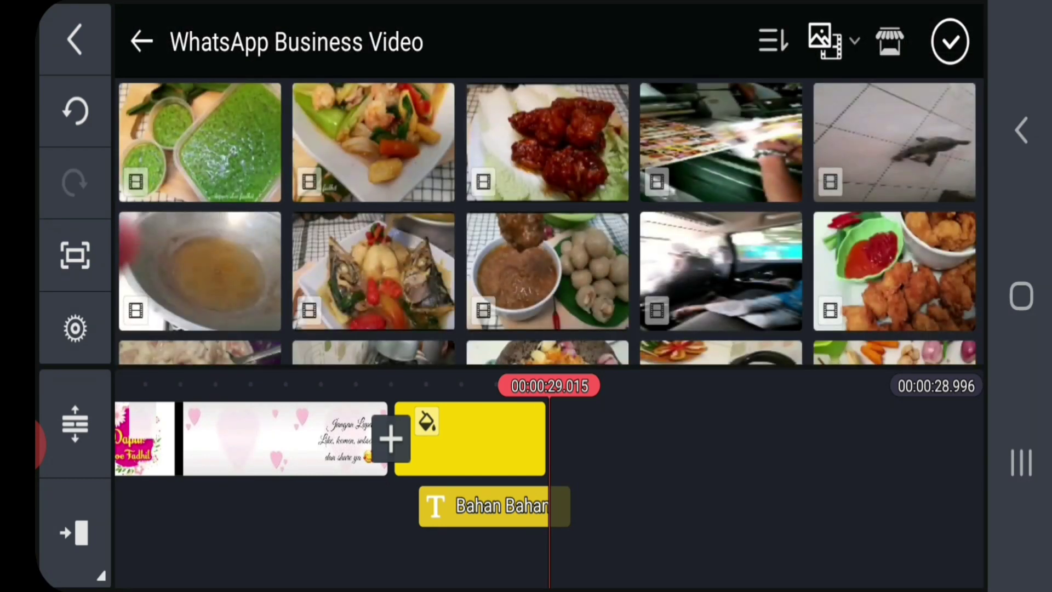
click(142, 42)
click(855, 99)
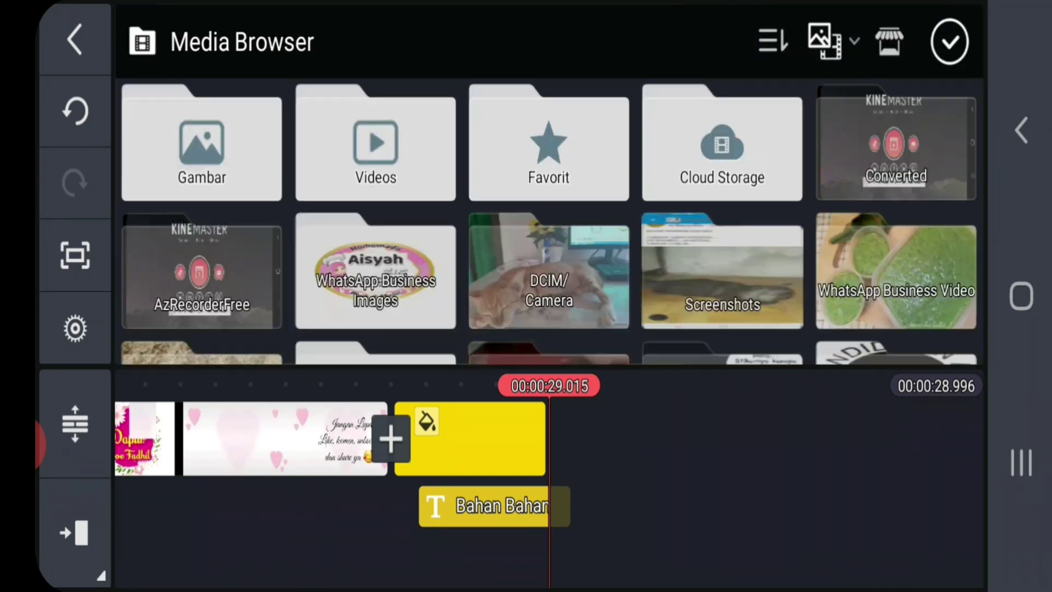
scroll(549, 223, down, 2)
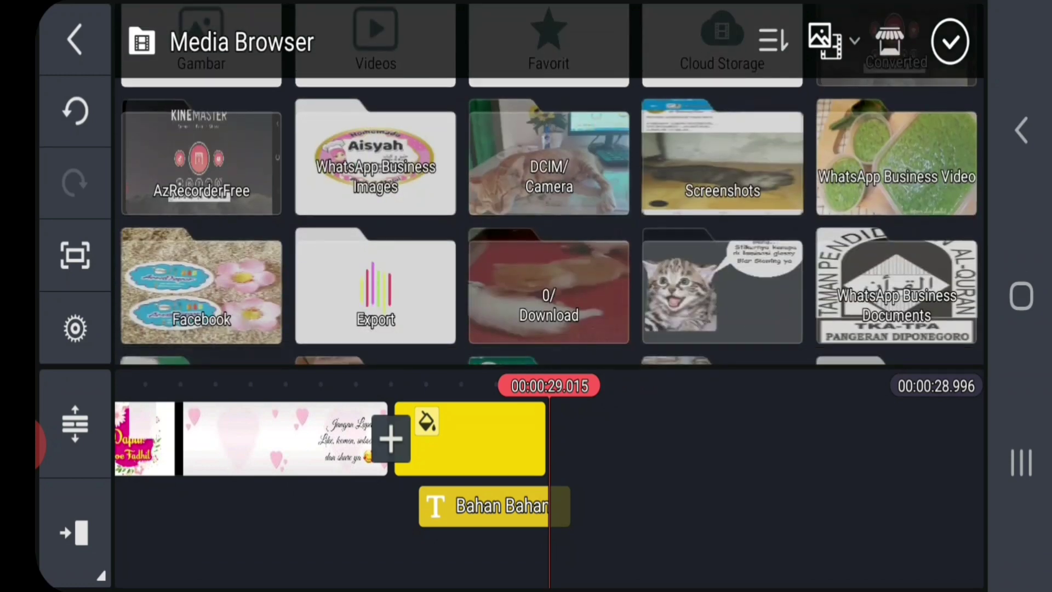
click(895, 165)
scroll(548, 210, down, 5)
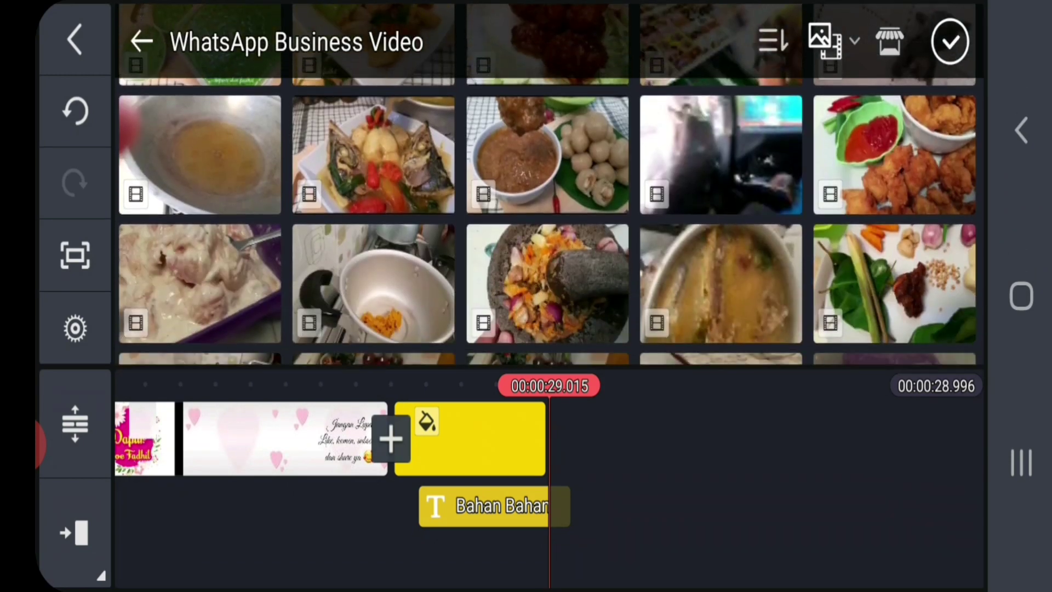
scroll(547, 210, down, 2)
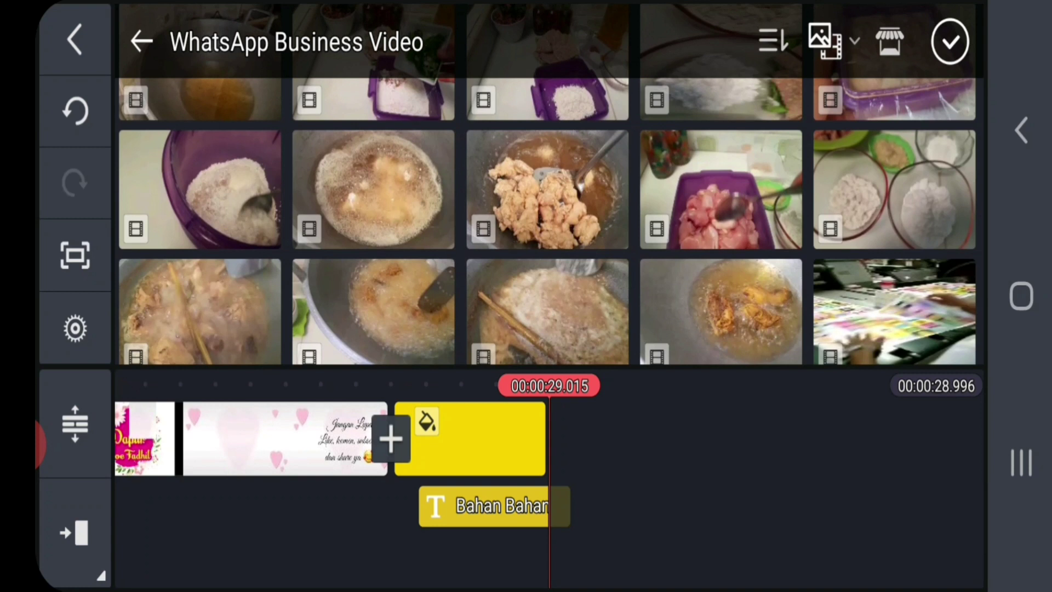
scroll(547, 184, up, 1)
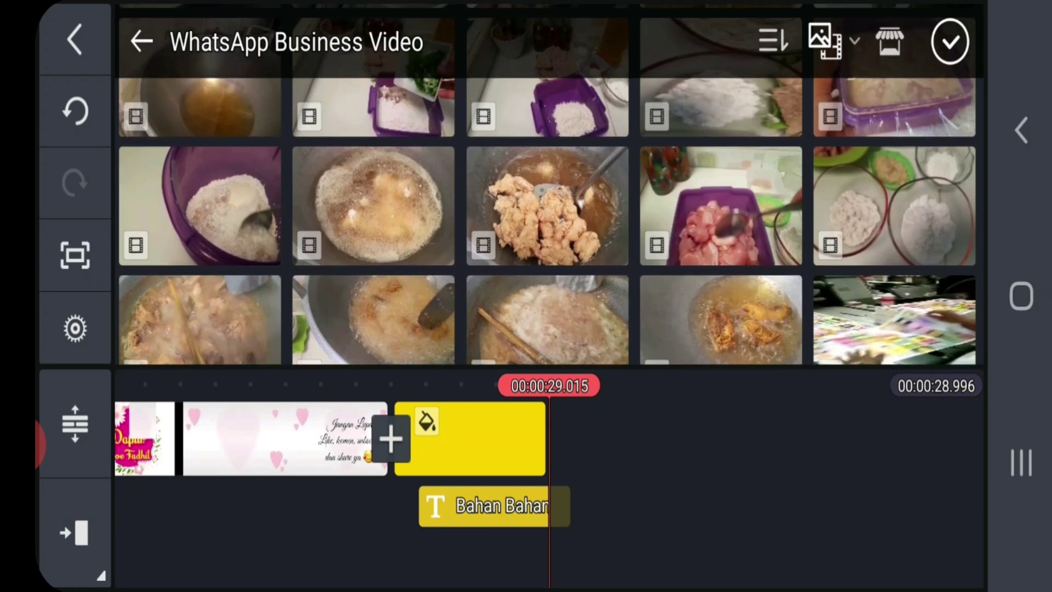
scroll(547, 184, down, 2)
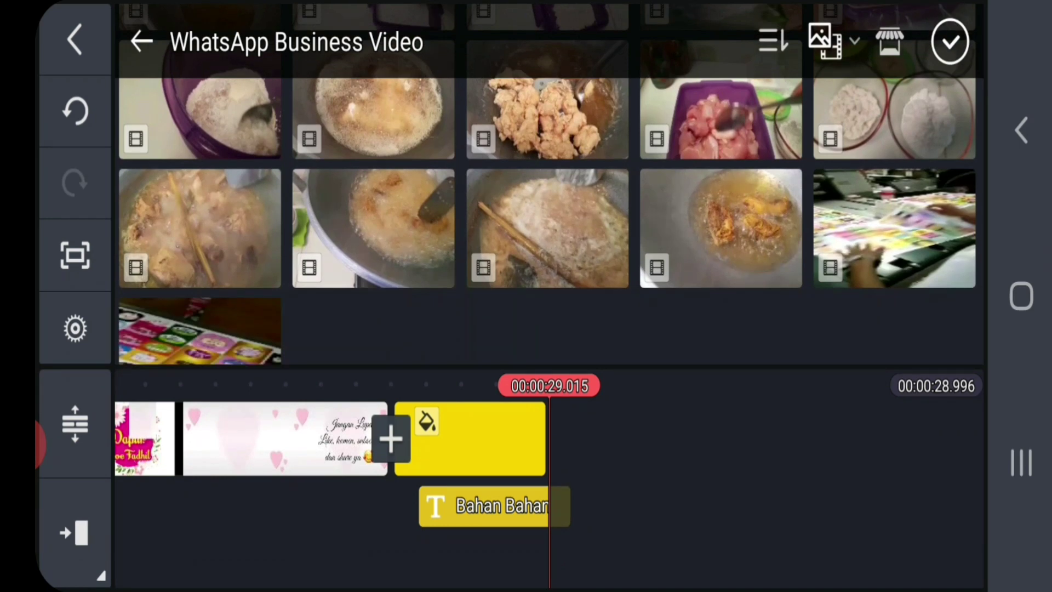
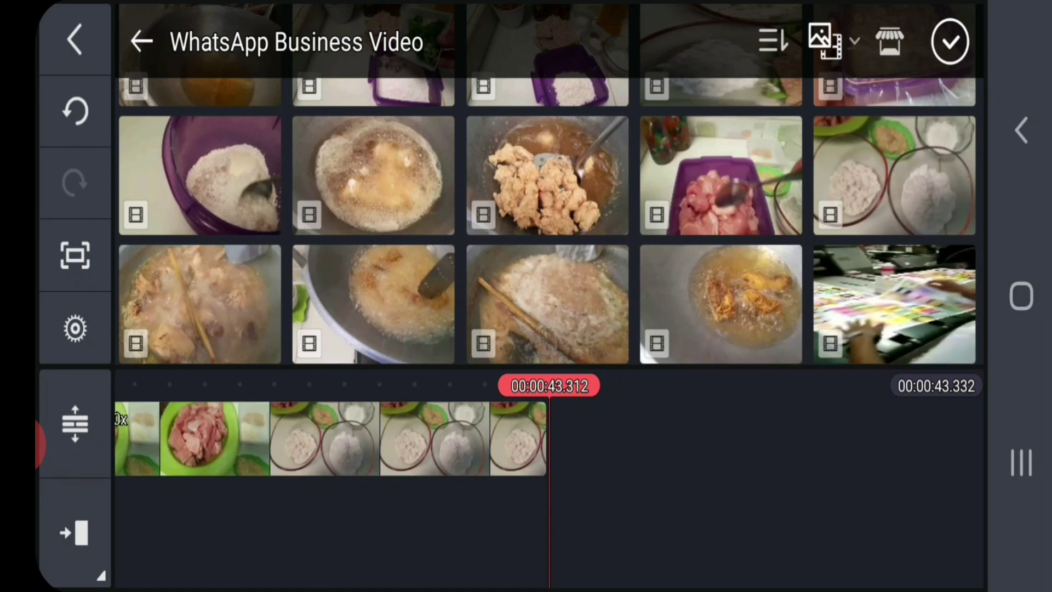
mouse_move(329, 435)
mouse_down()
mouse_move(518, 435)
mouse_move(439, 436)
mouse_up()
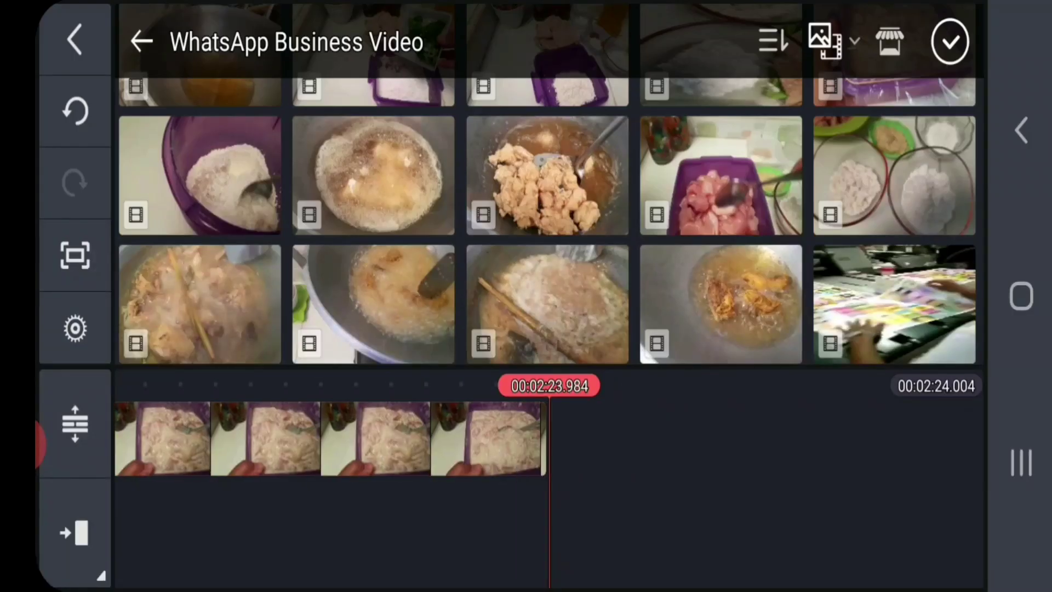
Check the 'Bahan Bahan' caption over the chicken clip, then scroll toward the project end
drag(328, 435, 576, 435)
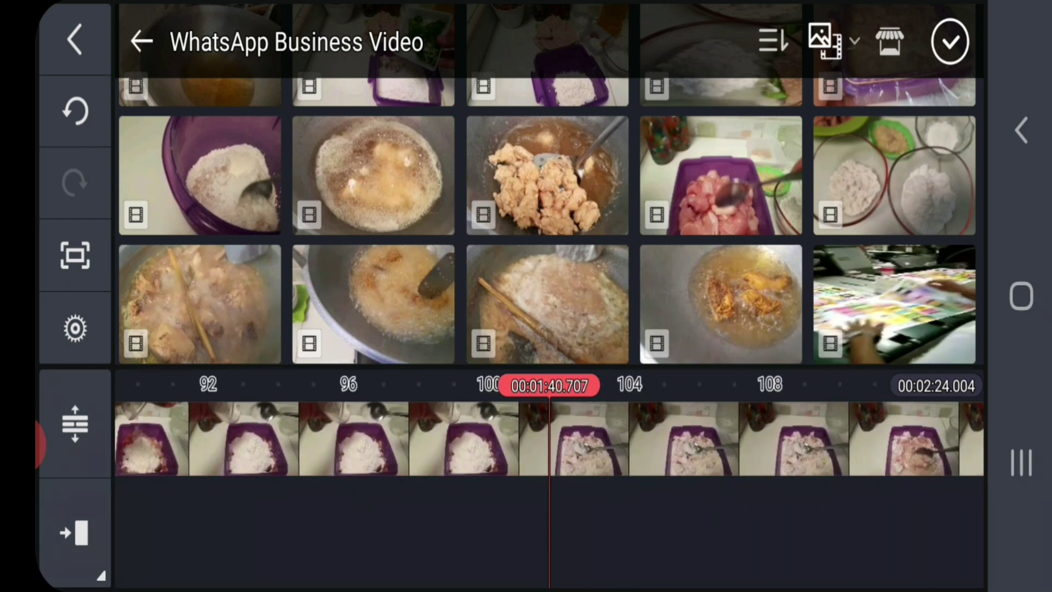
drag(329, 435, 576, 436)
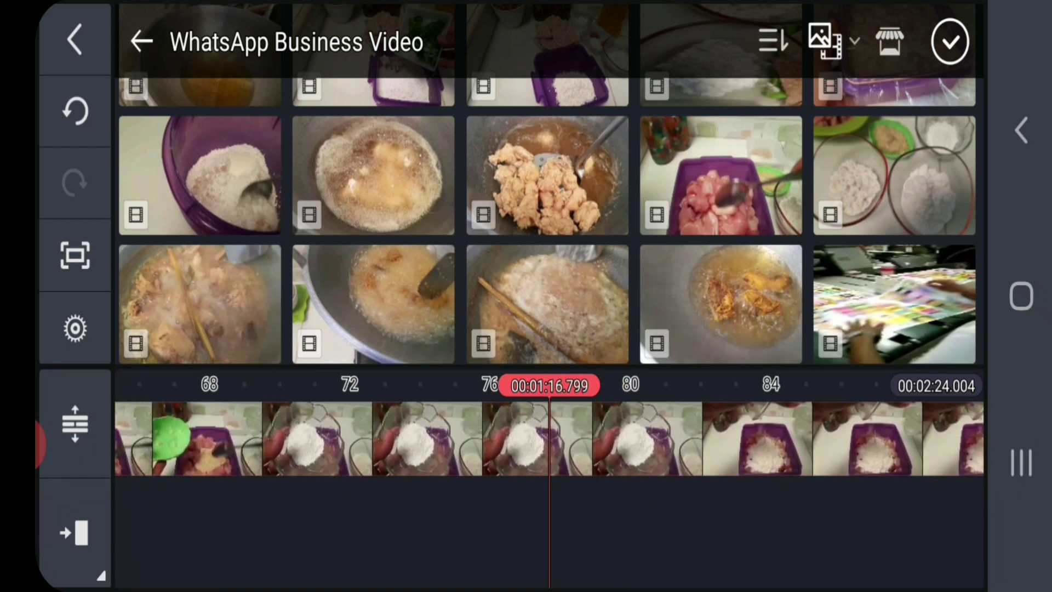
drag(328, 435, 575, 436)
drag(699, 436, 575, 436)
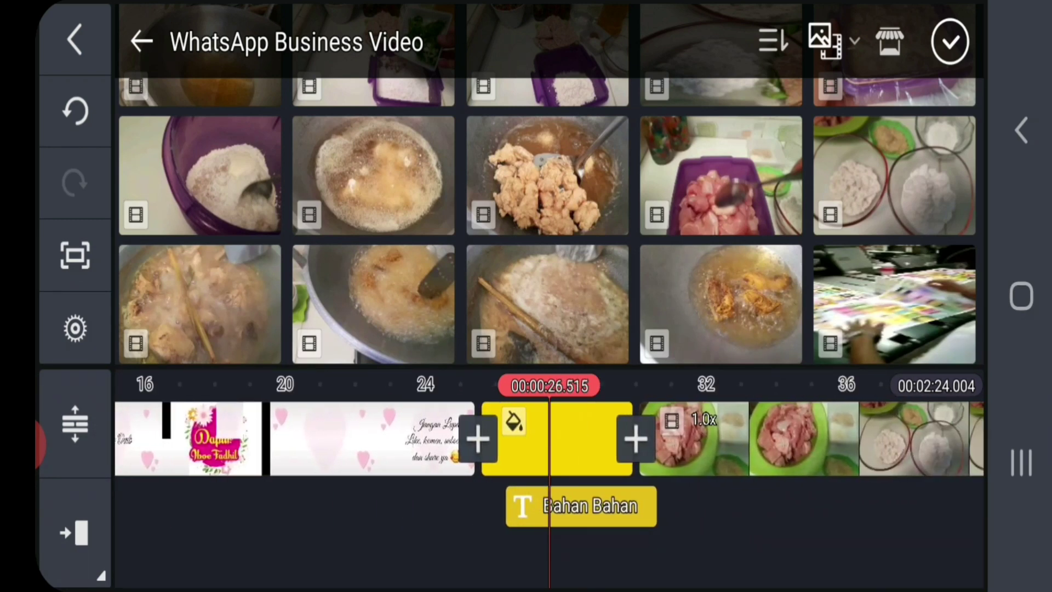
click(698, 439)
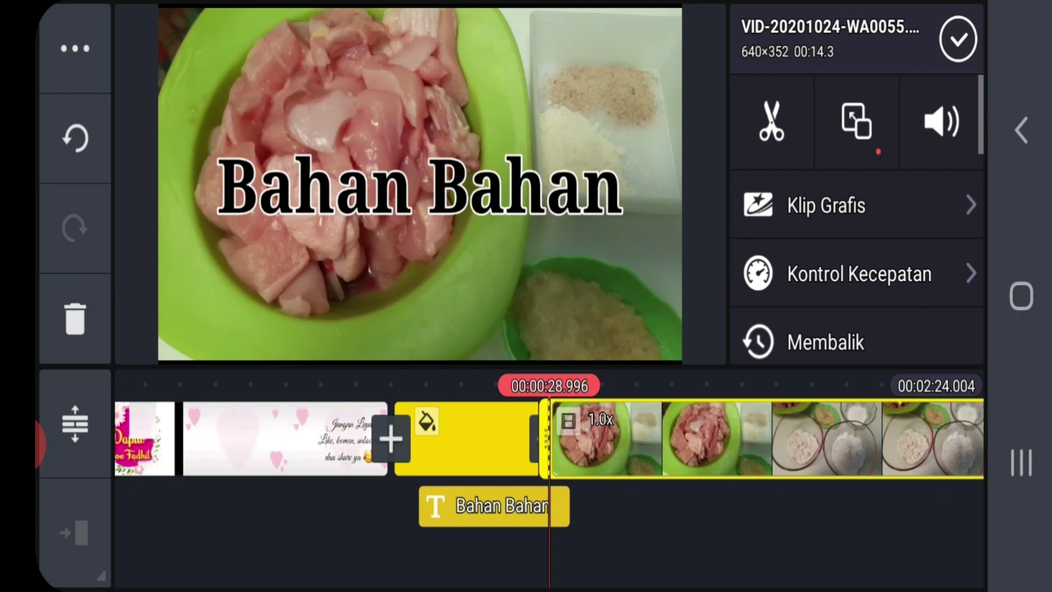
click(957, 38)
click(493, 506)
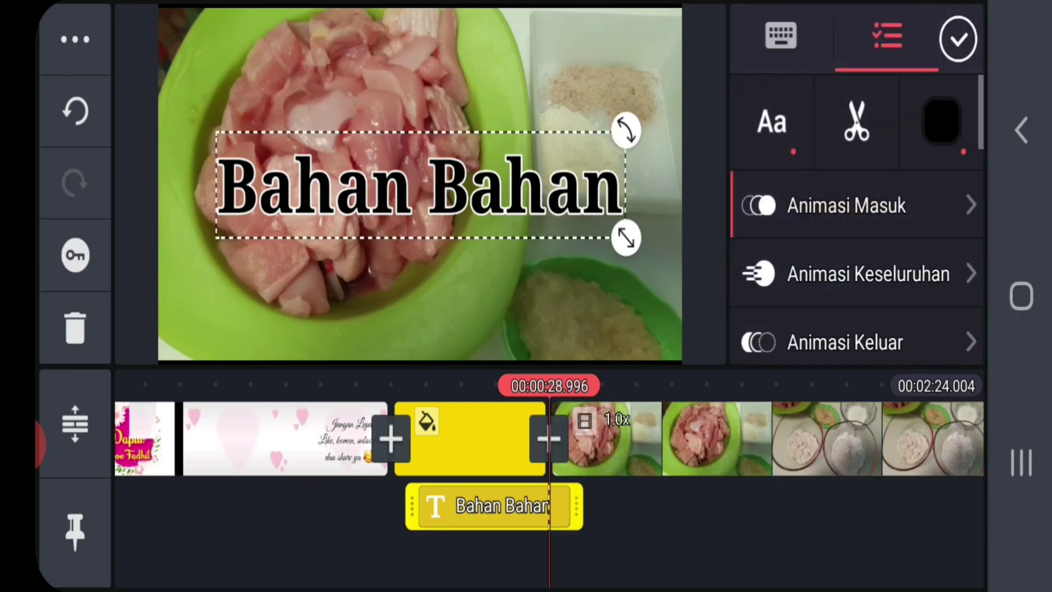
click(957, 39)
drag(740, 436, 329, 436)
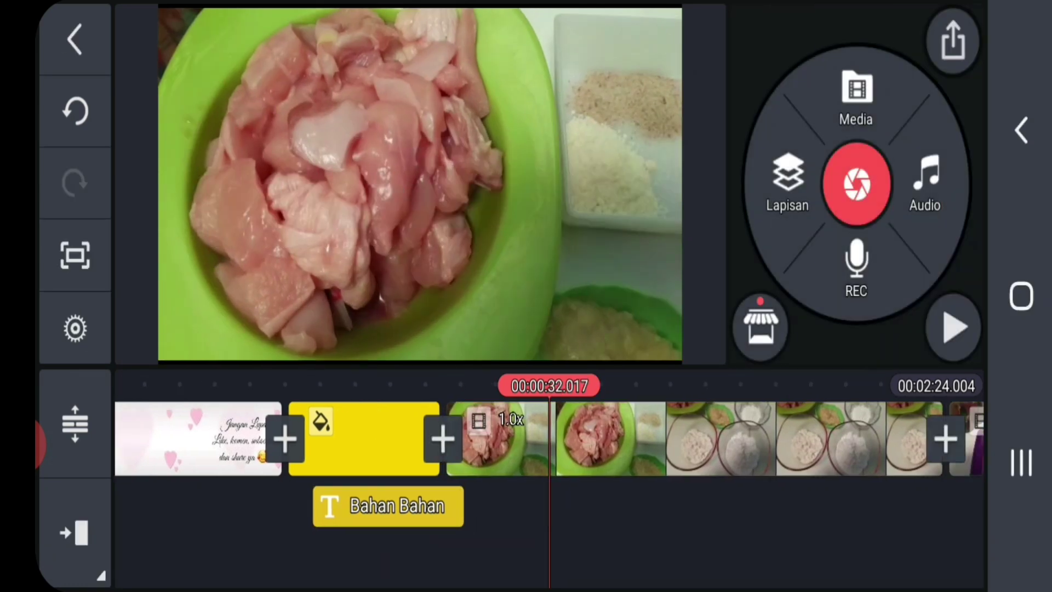
drag(739, 436, 329, 436)
drag(740, 436, 246, 436)
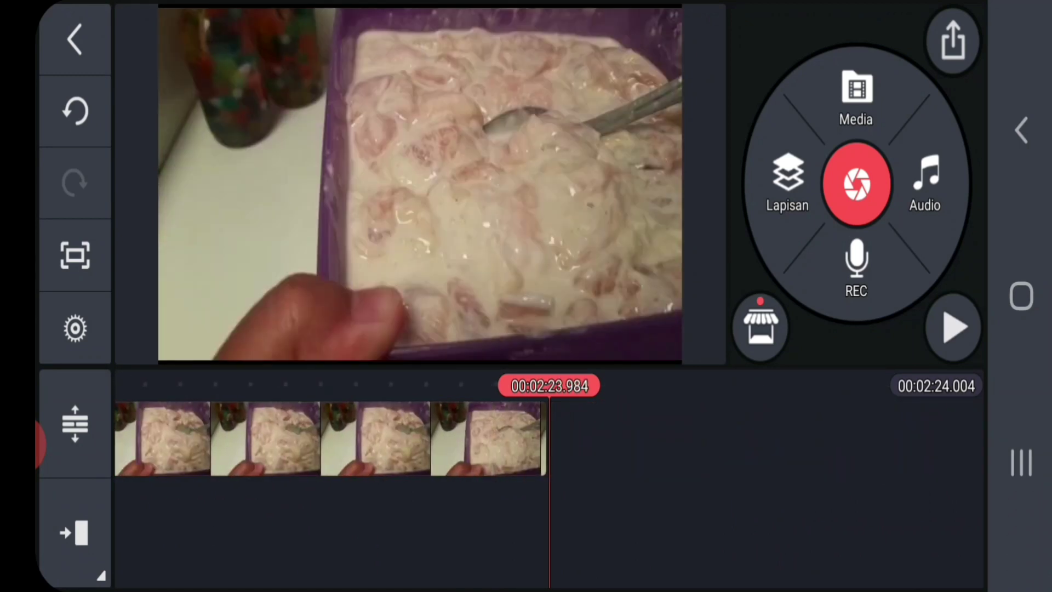
Append the purple-container, pan-frying and sauced fried-chicken clips from WhatsApp Business Video
click(855, 97)
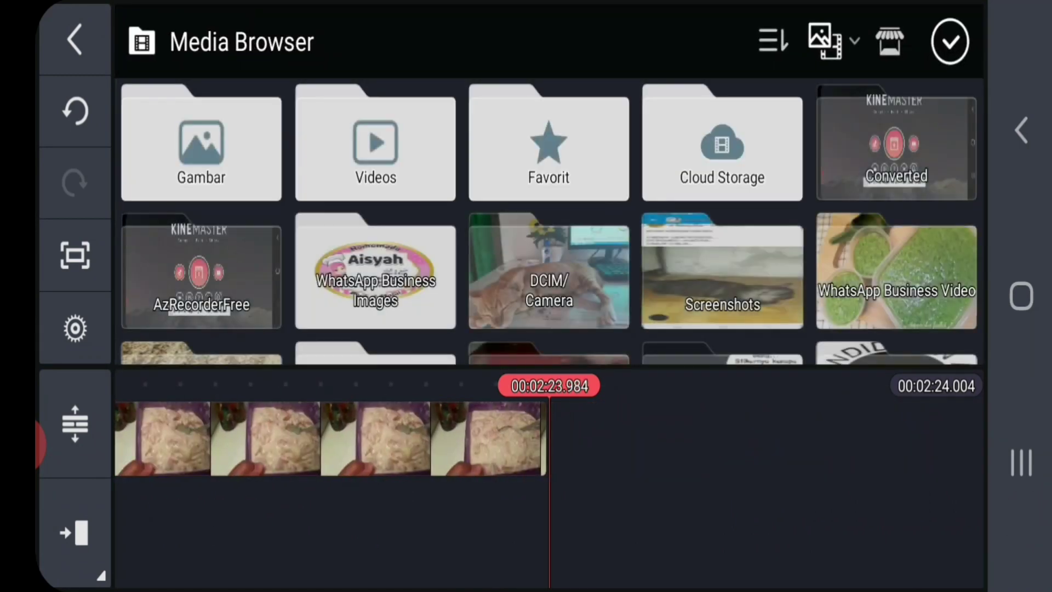
click(896, 271)
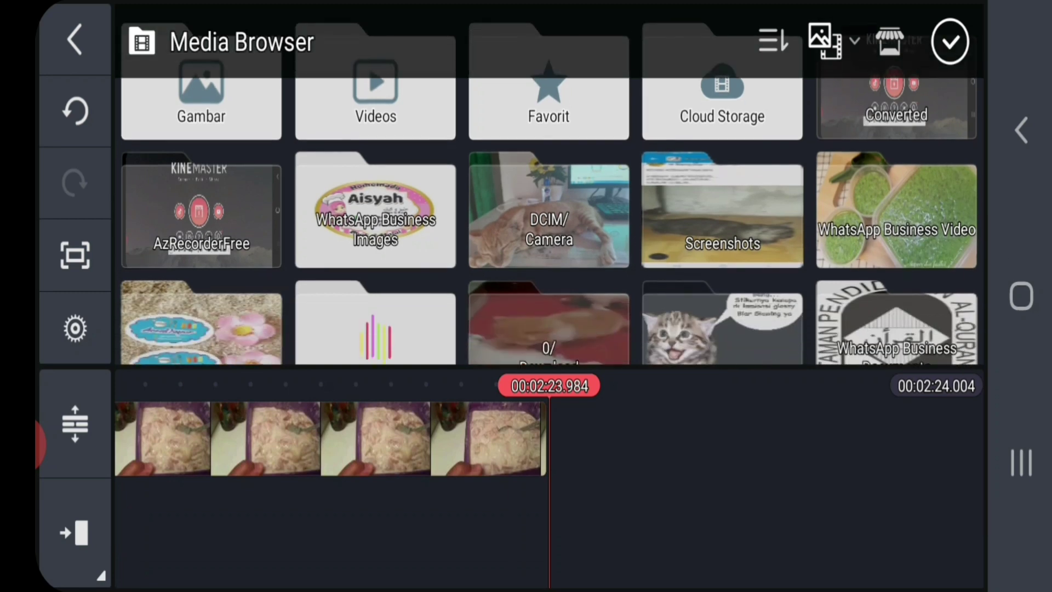
scroll(547, 221, down, 3)
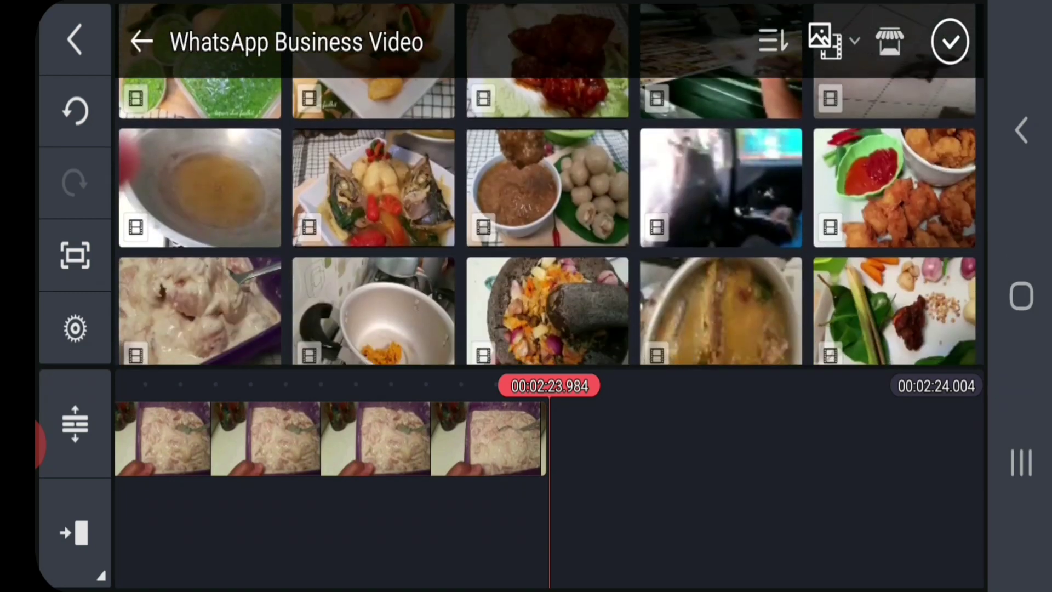
scroll(548, 222, down, 3)
scroll(547, 221, down, 3)
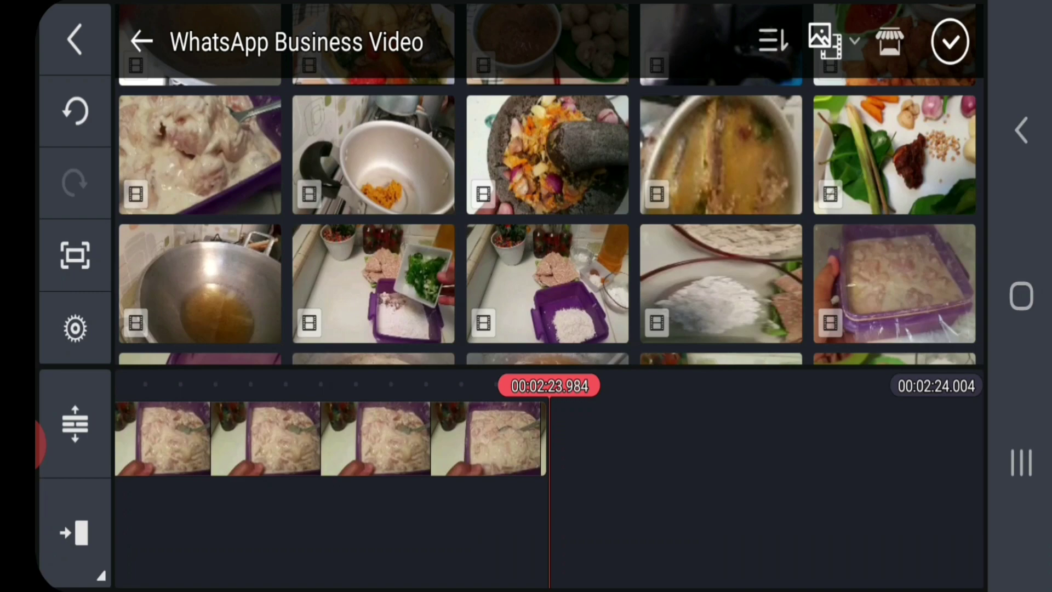
click(894, 283)
click(510, 461)
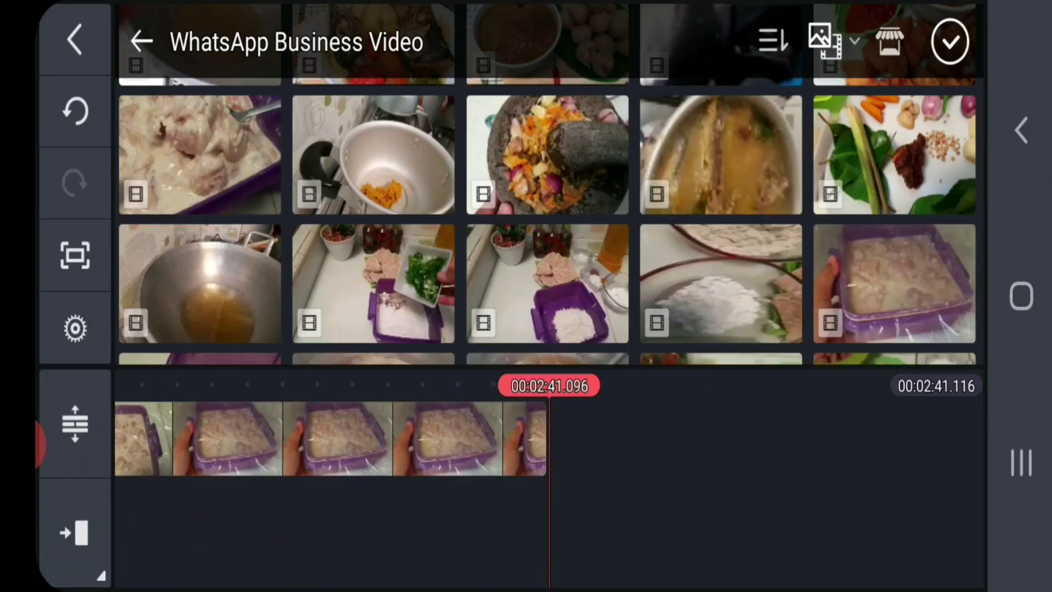
scroll(548, 184, down, 2)
scroll(547, 185, down, 1)
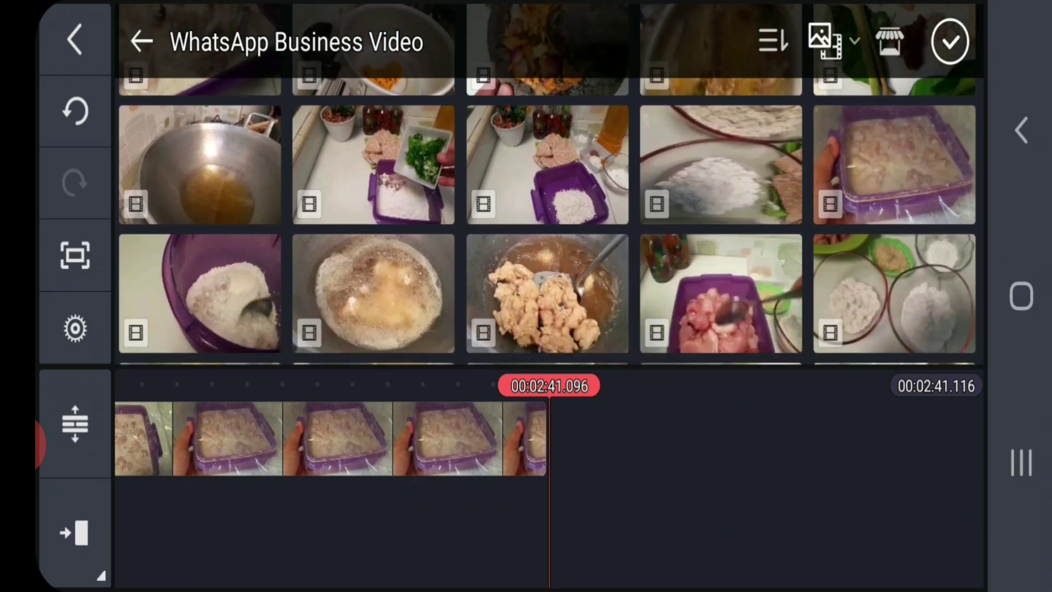
click(547, 293)
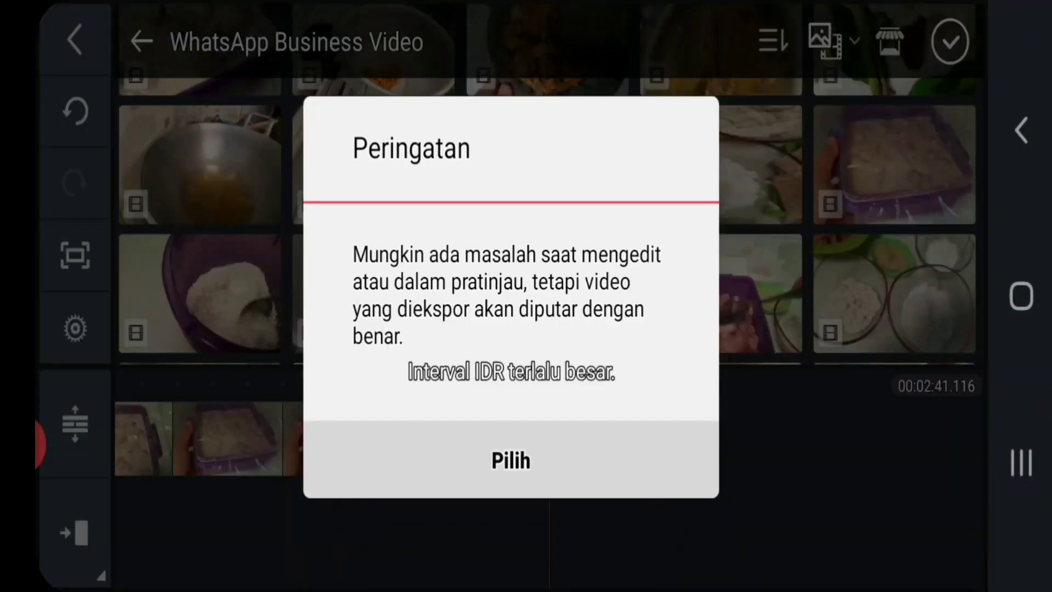
click(510, 460)
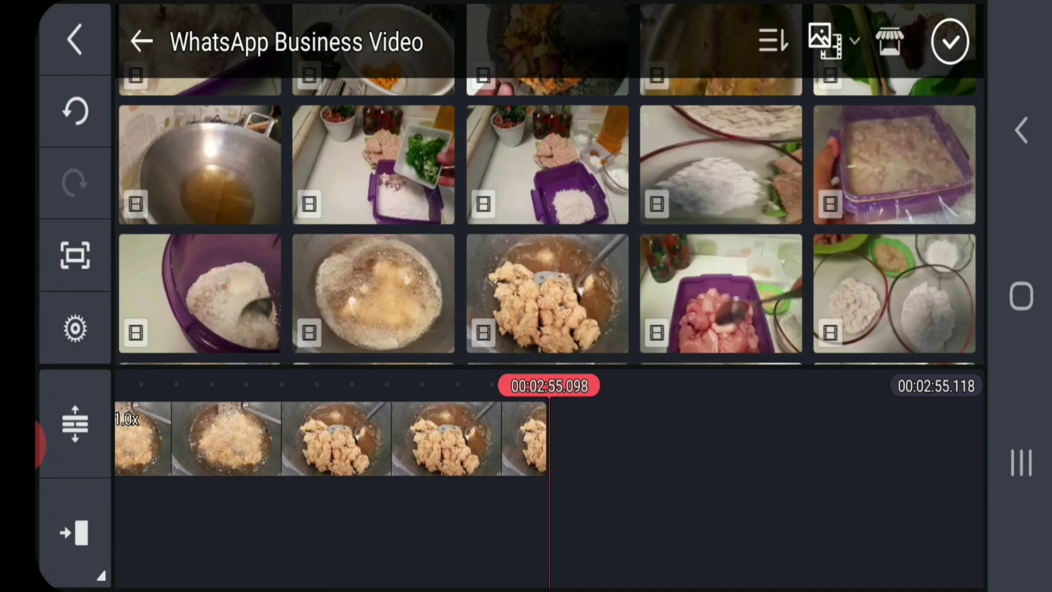
scroll(526, 438, left, 3)
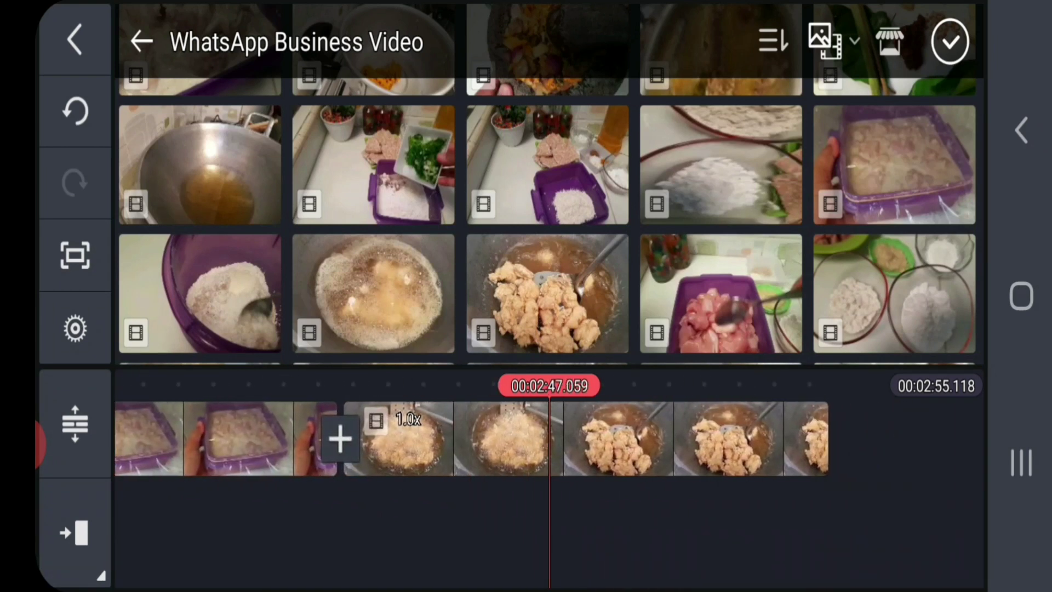
scroll(346, 438, right, 2)
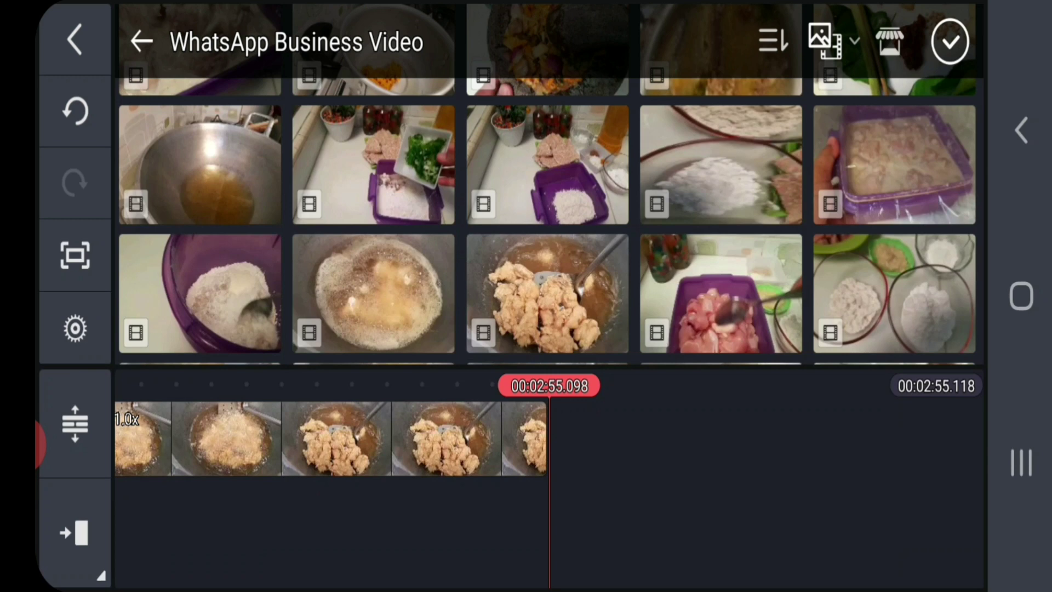
scroll(547, 184, up, 3)
scroll(547, 185, up, 3)
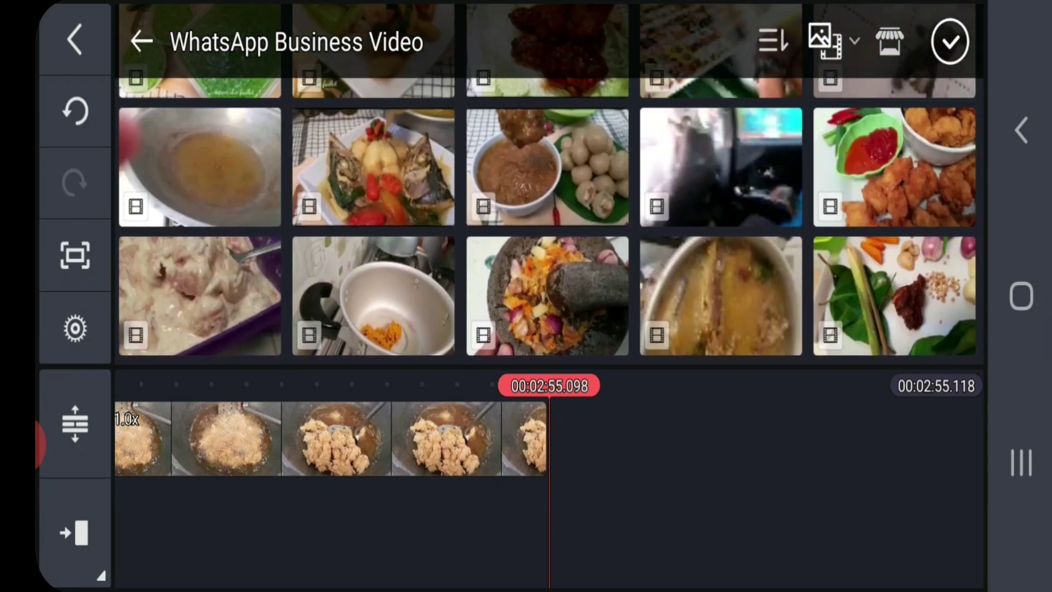
click(893, 167)
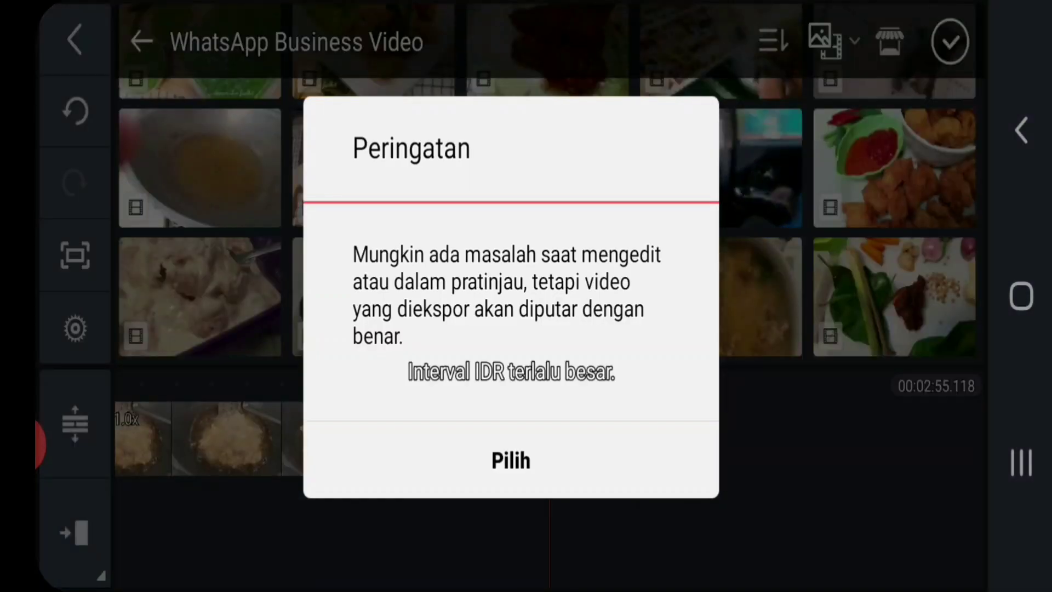
click(509, 460)
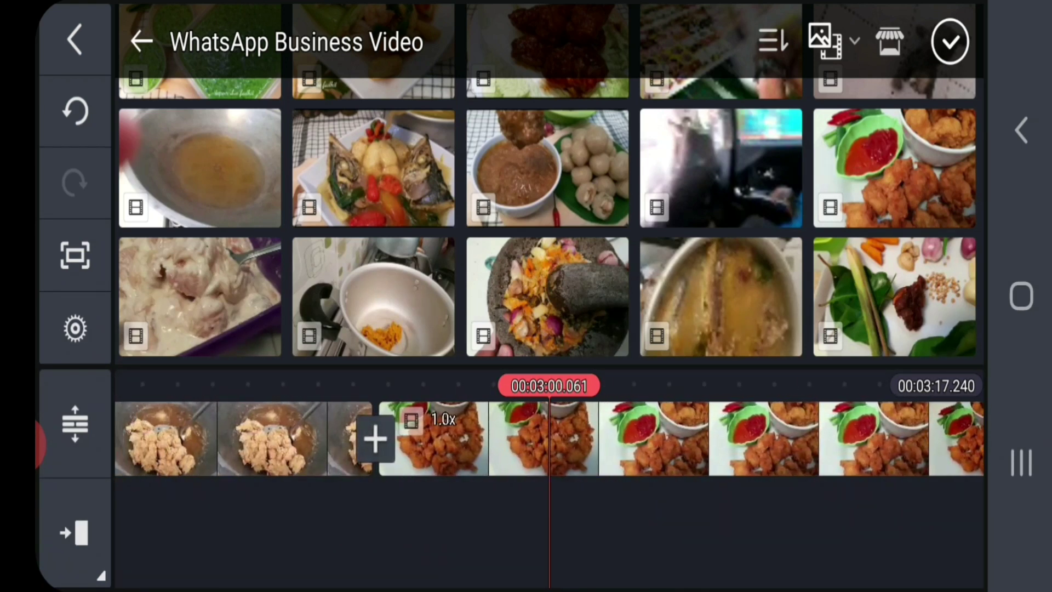
click(951, 41)
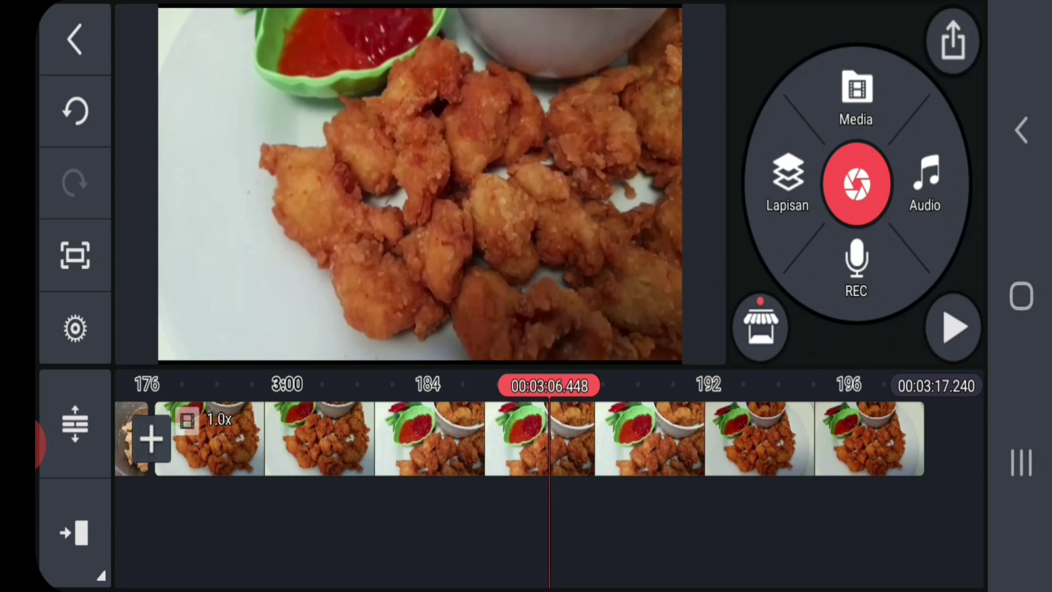
click(855, 97)
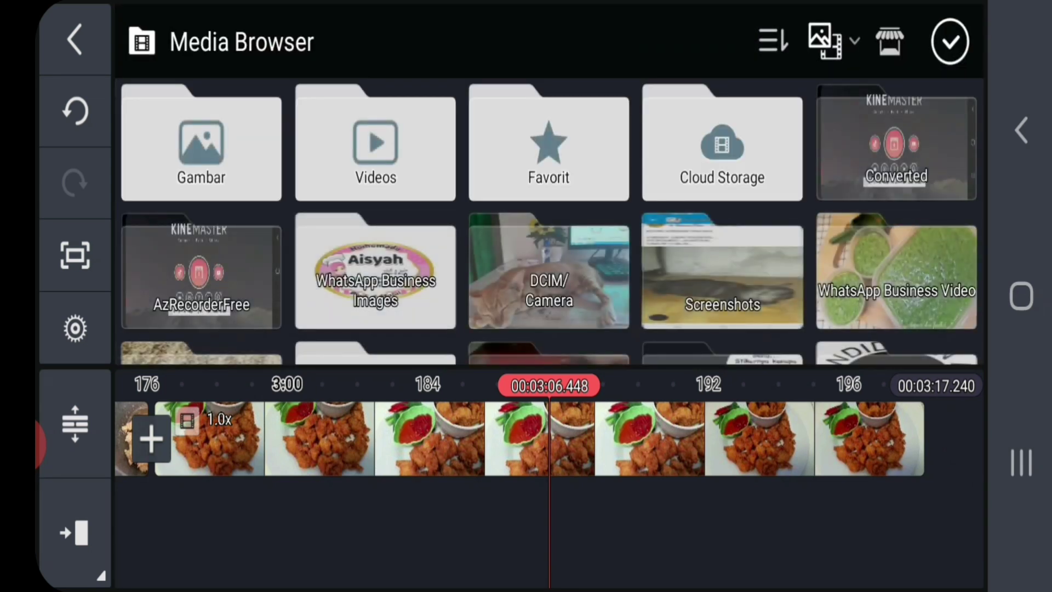
click(548, 271)
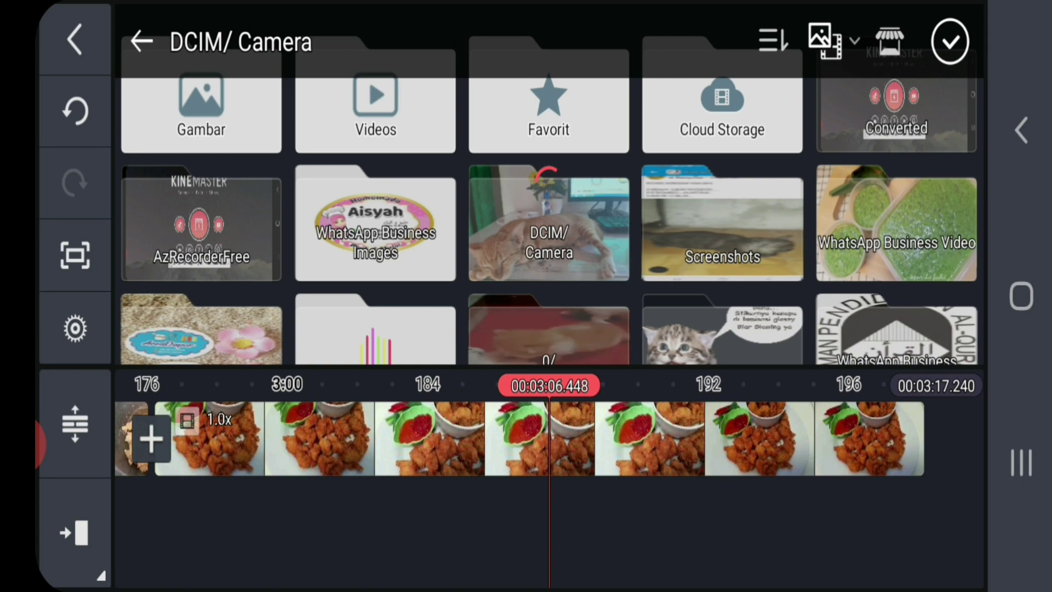
scroll(548, 206, down, 3)
scroll(549, 205, down, 5)
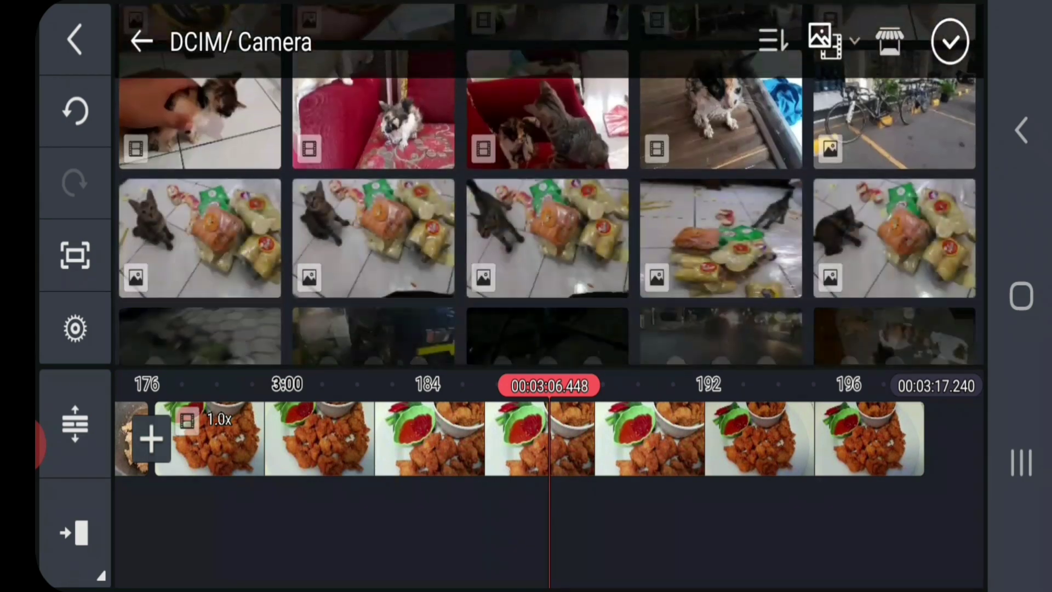
scroll(548, 206, down, 5)
scroll(548, 205, down, 5)
scroll(549, 206, down, 5)
scroll(548, 205, down, 5)
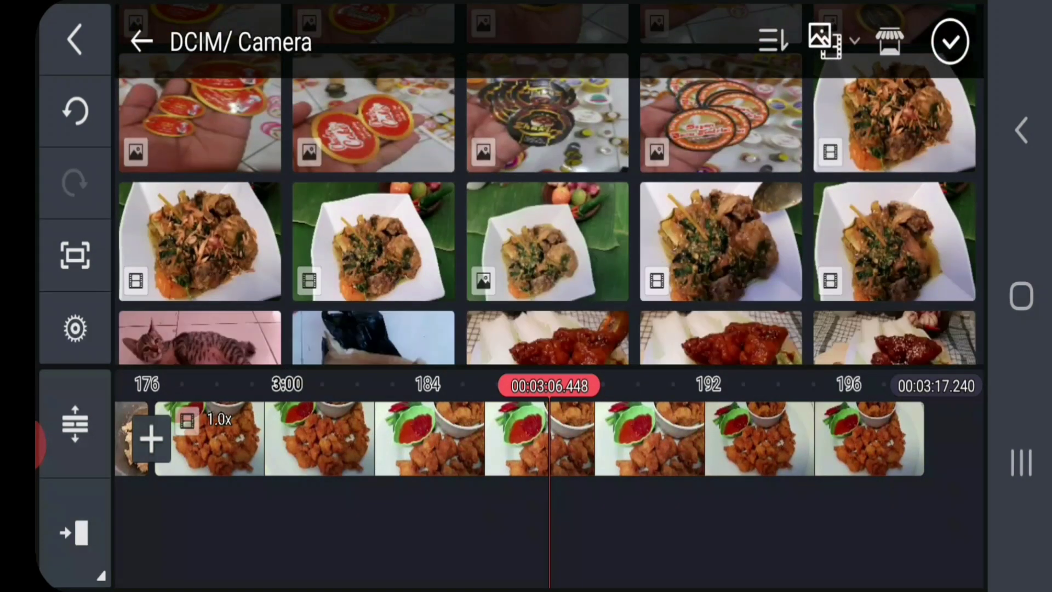
scroll(547, 206, down, 3)
scroll(548, 205, down, 3)
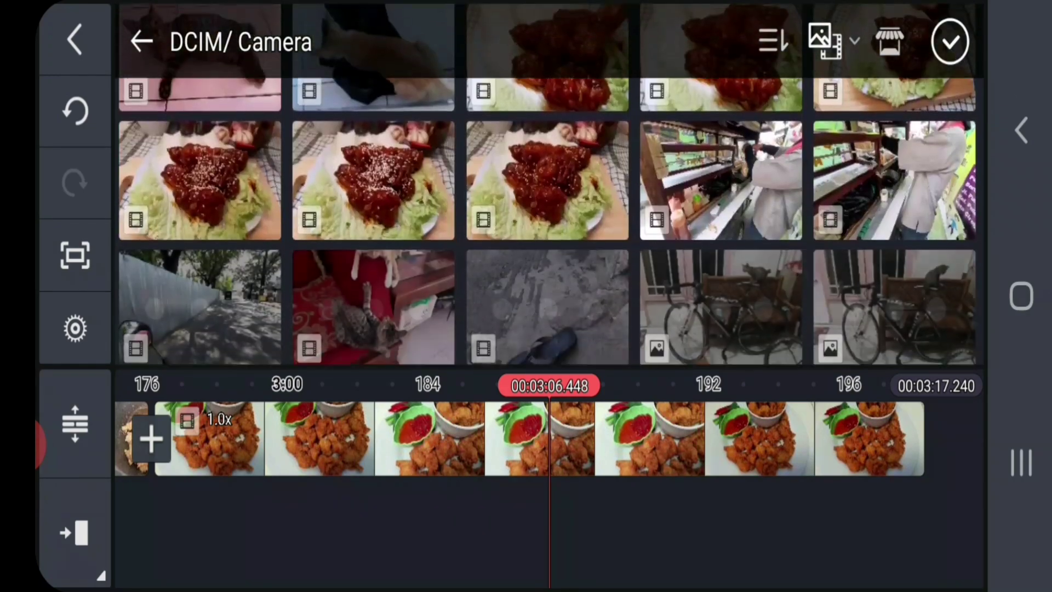
scroll(548, 206, down, 3)
scroll(548, 206, down, 3)
scroll(548, 205, down, 3)
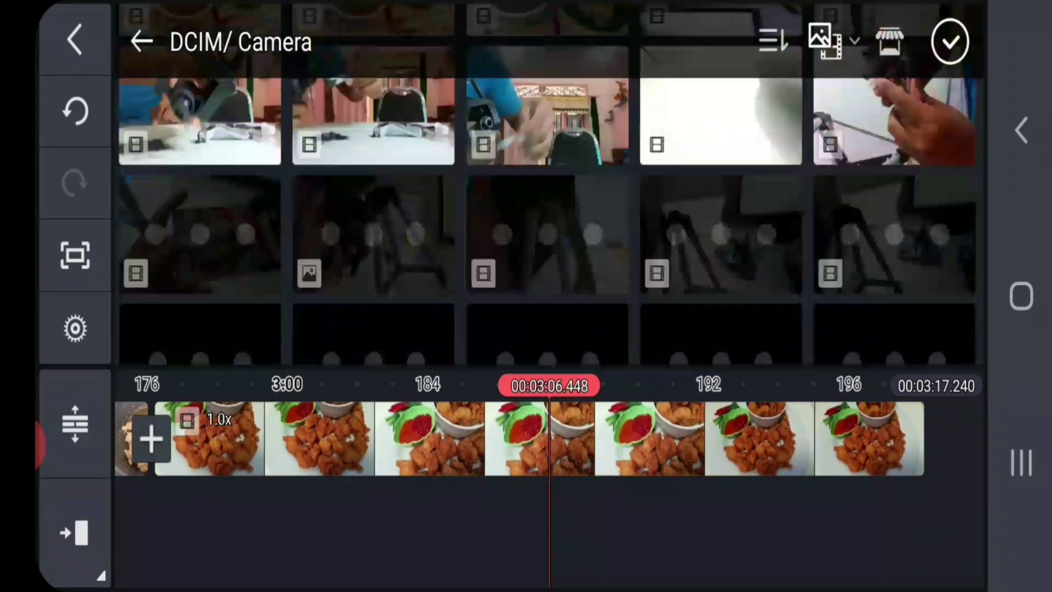
scroll(548, 205, down, 3)
scroll(548, 205, down, 3)
scroll(547, 206, down, 3)
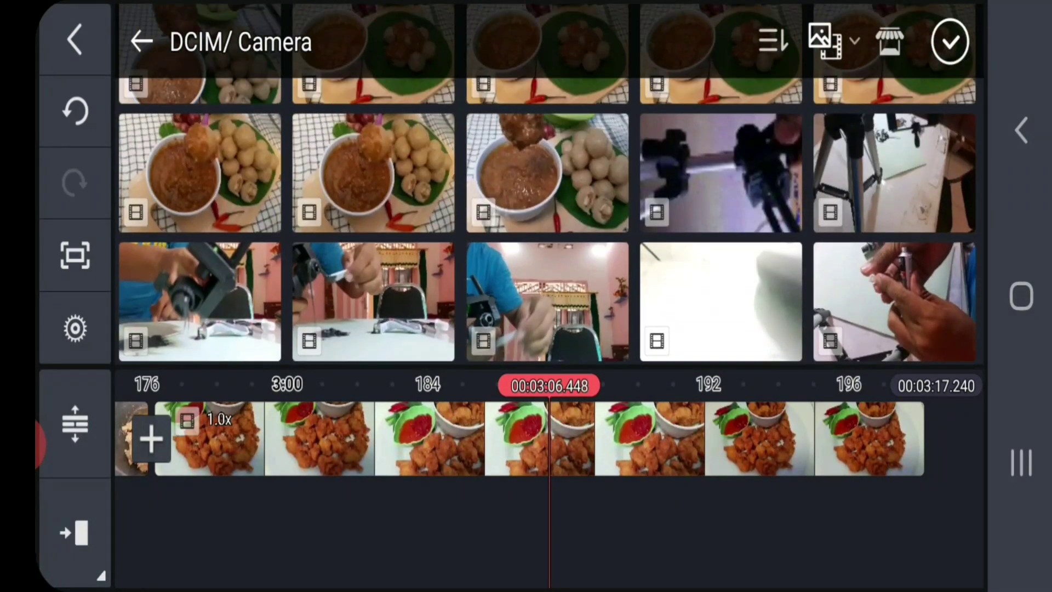
scroll(548, 205, down, 3)
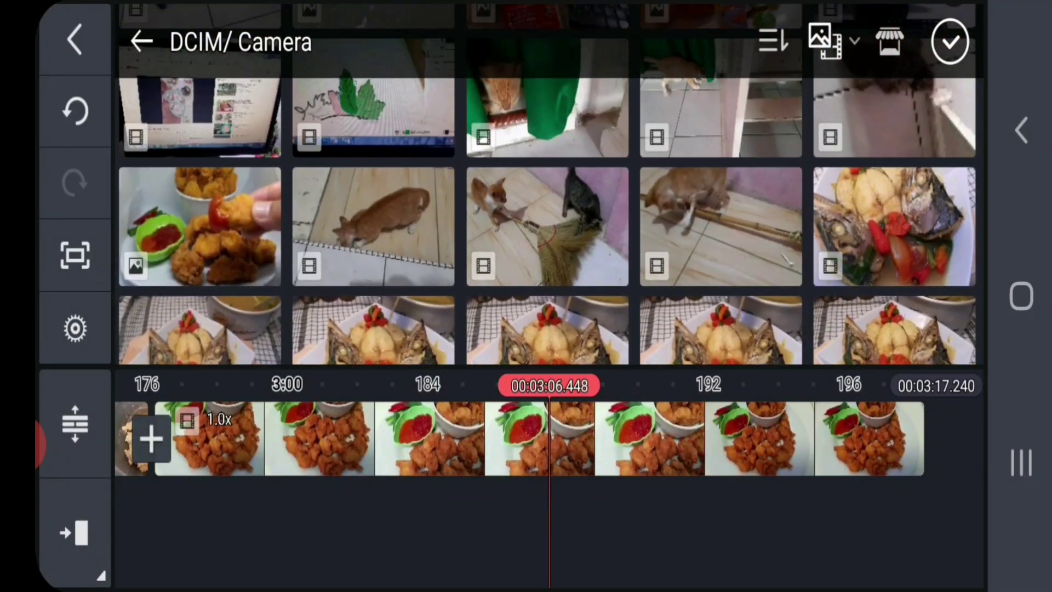
scroll(547, 185, up, 3)
scroll(547, 184, up, 3)
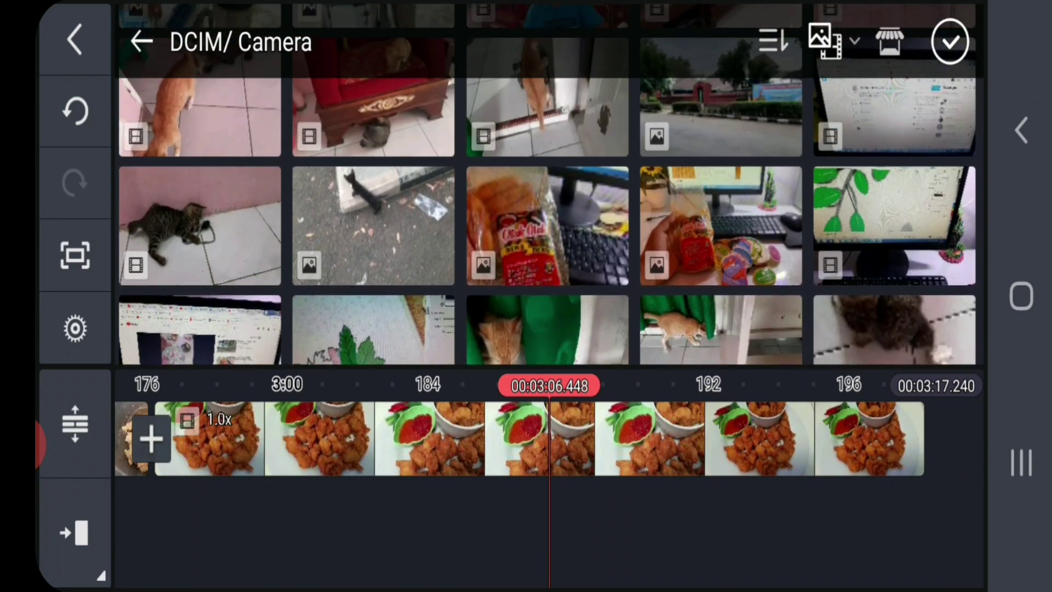
scroll(547, 185, down, 3)
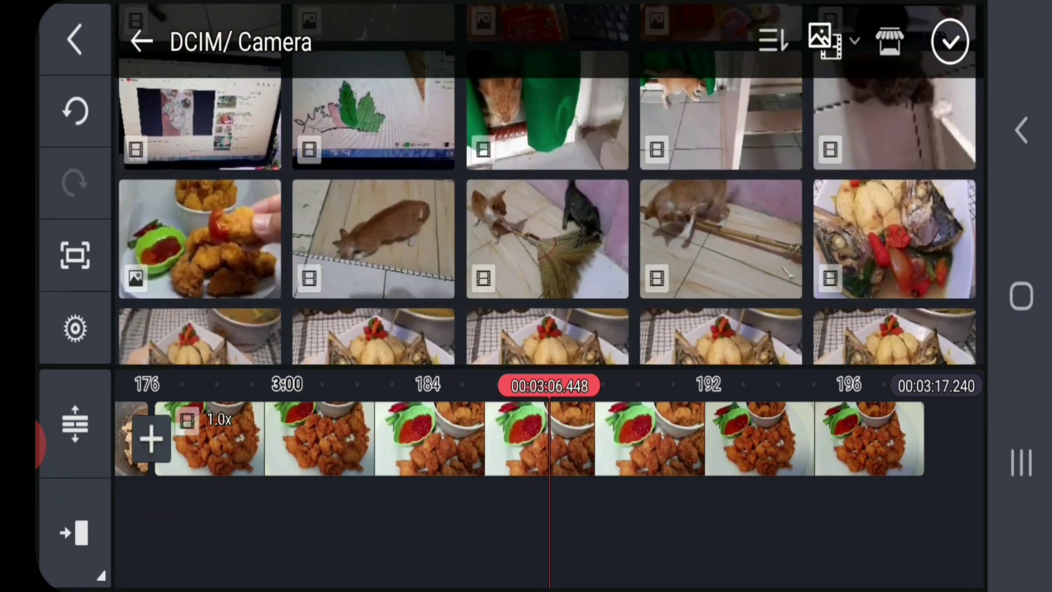
drag(526, 438, 874, 438)
drag(329, 438, 822, 438)
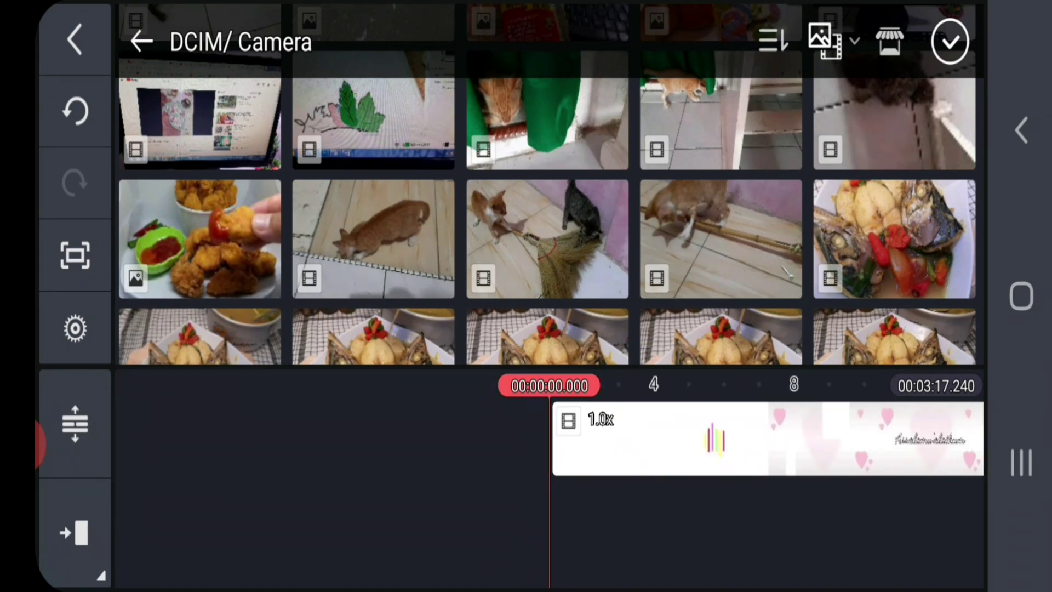
click(950, 42)
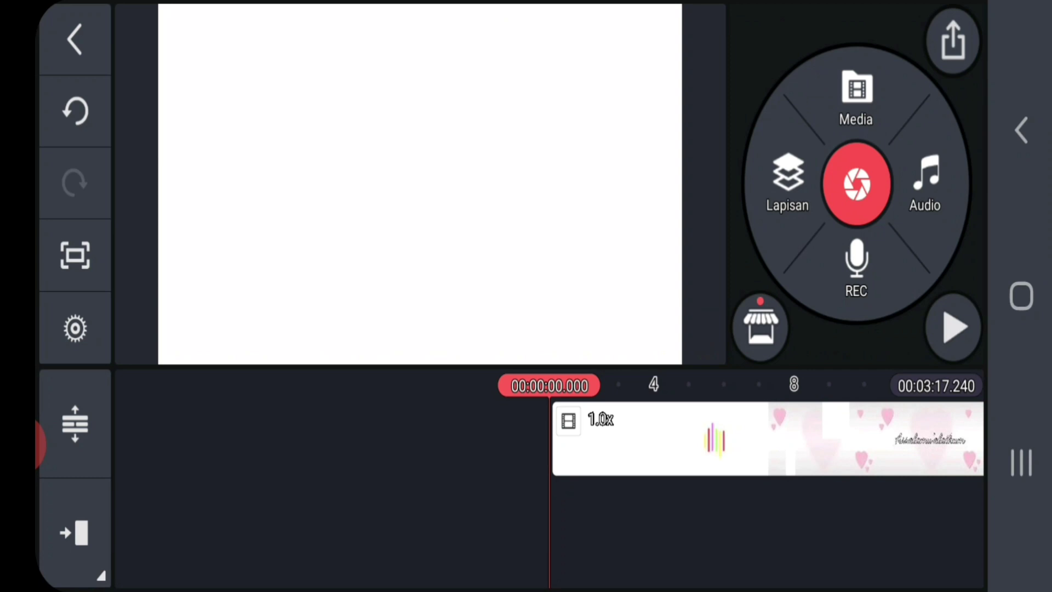
click(855, 95)
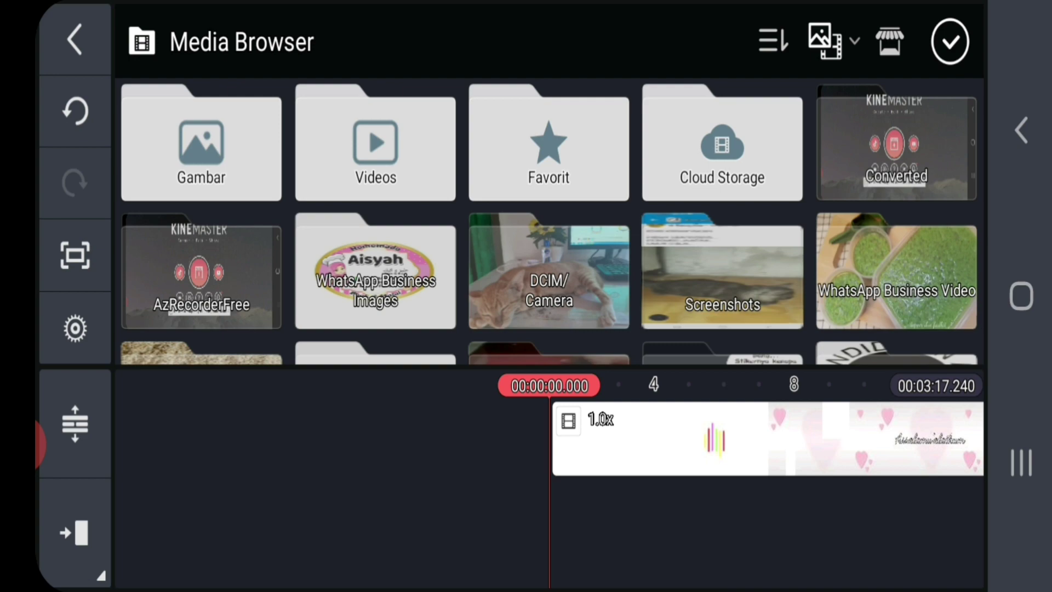
click(548, 271)
scroll(548, 213, down, 5)
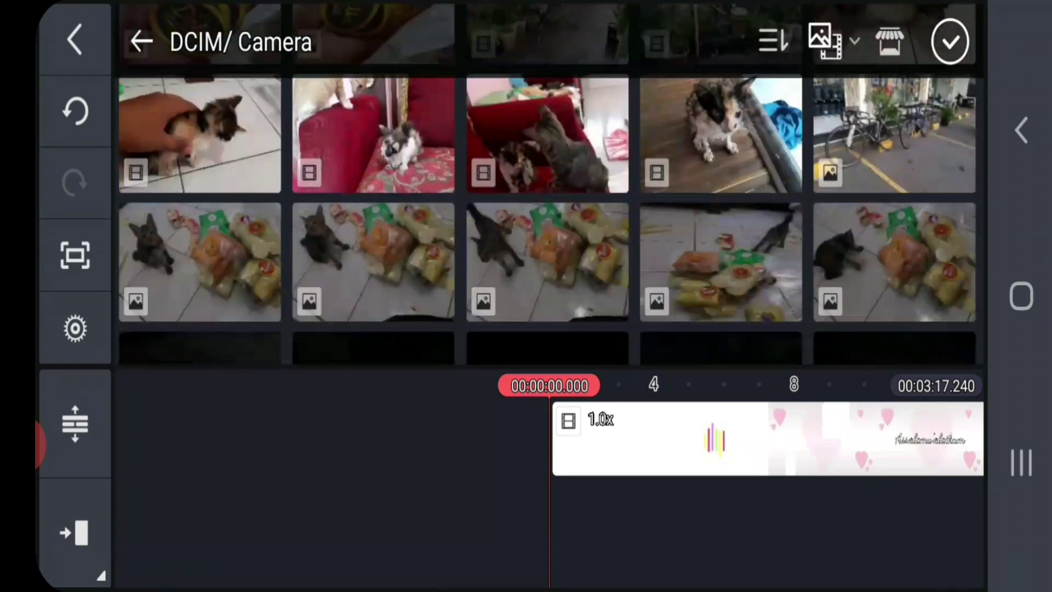
scroll(547, 185, down, 3)
scroll(548, 184, down, 5)
scroll(548, 184, down, 2)
scroll(547, 184, down, 2)
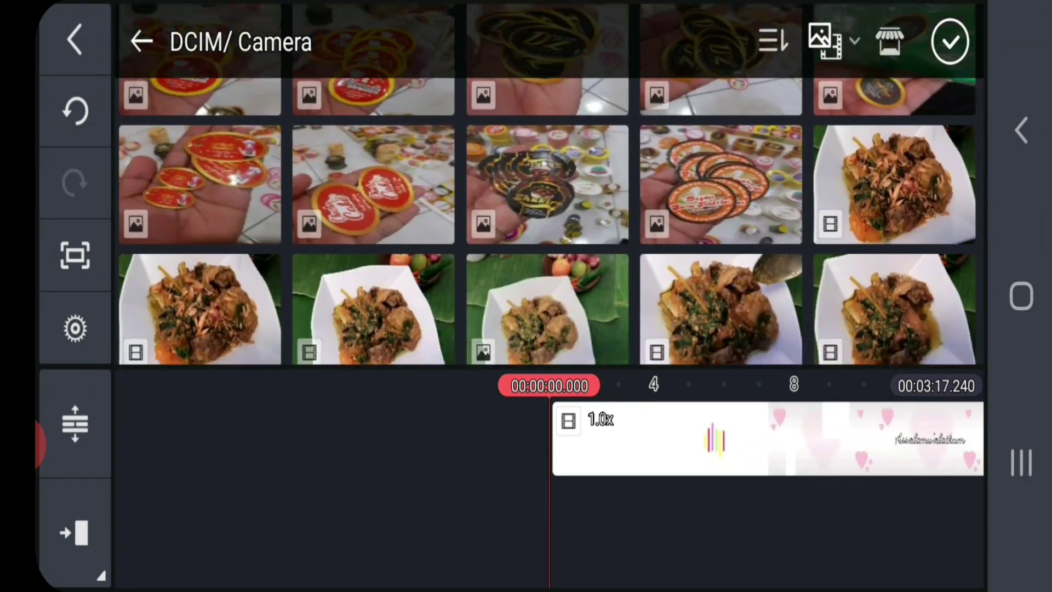
scroll(547, 185, down, 3)
scroll(547, 184, down, 2)
scroll(548, 184, down, 3)
scroll(547, 185, down, 3)
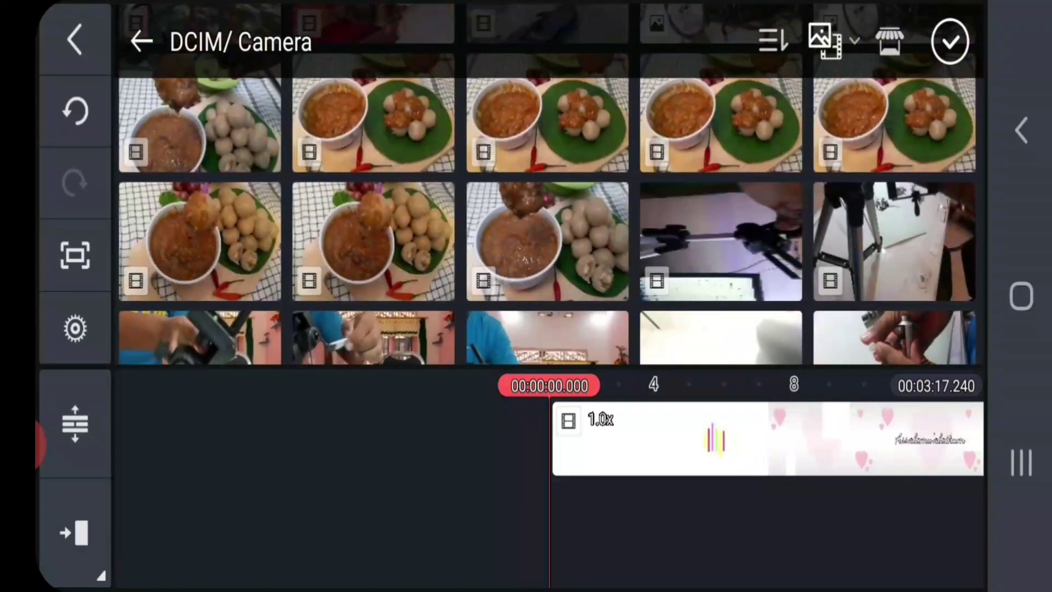
scroll(547, 184, down, 2)
scroll(547, 184, down, 1)
scroll(547, 184, down, 2)
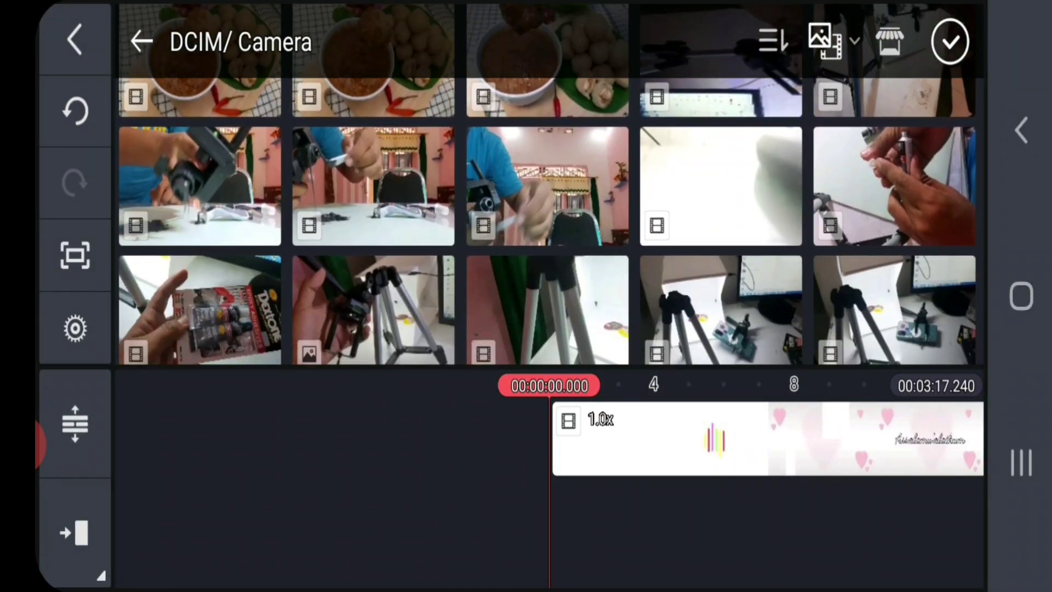
scroll(548, 185, down, 3)
scroll(547, 185, down, 3)
scroll(547, 184, down, 2)
scroll(547, 184, down, 2)
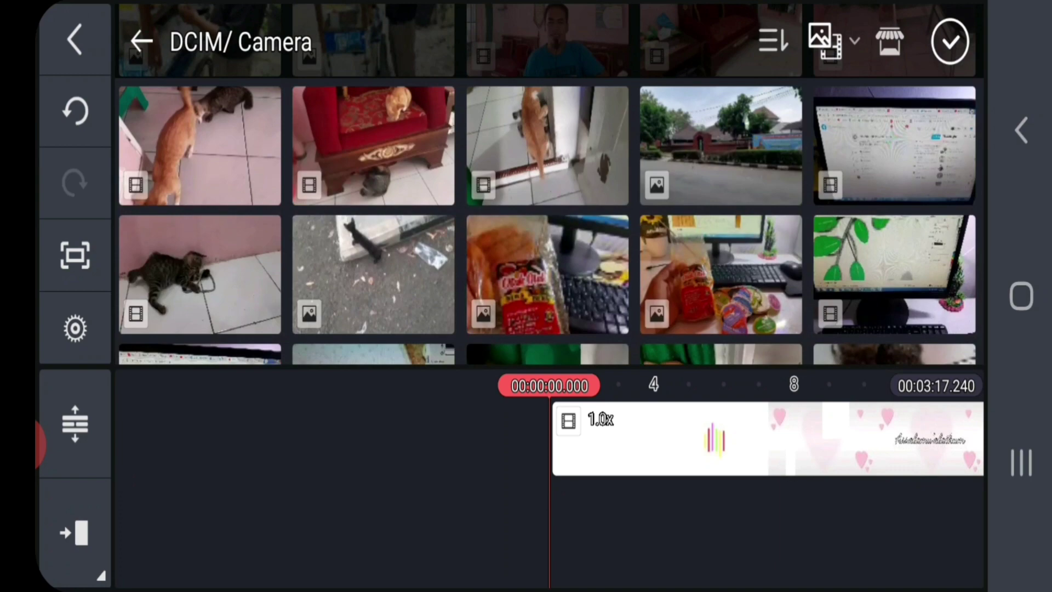
scroll(548, 184, down, 1)
scroll(547, 185, down, 2)
scroll(547, 184, down, 2)
scroll(548, 184, down, 2)
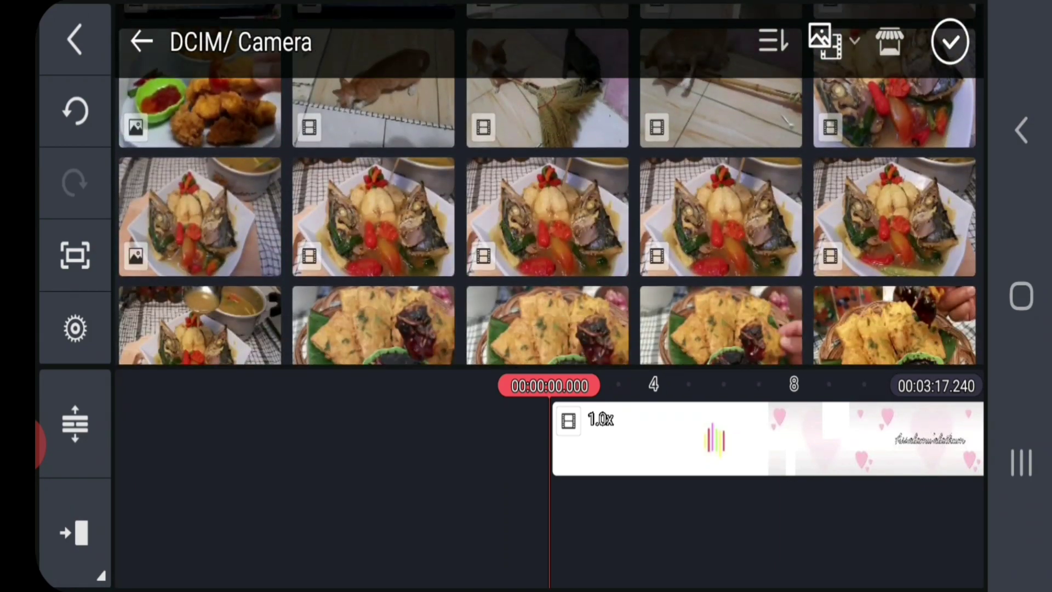
scroll(547, 184, down, 2)
scroll(547, 184, down, 2)
scroll(548, 184, down, 2)
scroll(548, 184, down, 2)
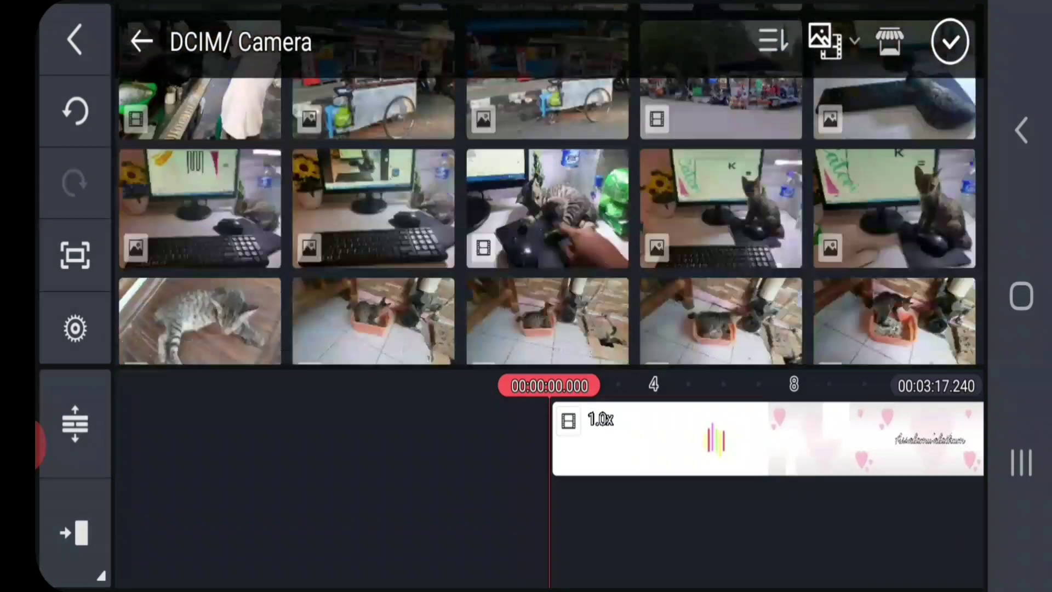
scroll(547, 184, down, 2)
scroll(547, 185, down, 2)
scroll(547, 185, down, 2)
scroll(547, 184, down, 1)
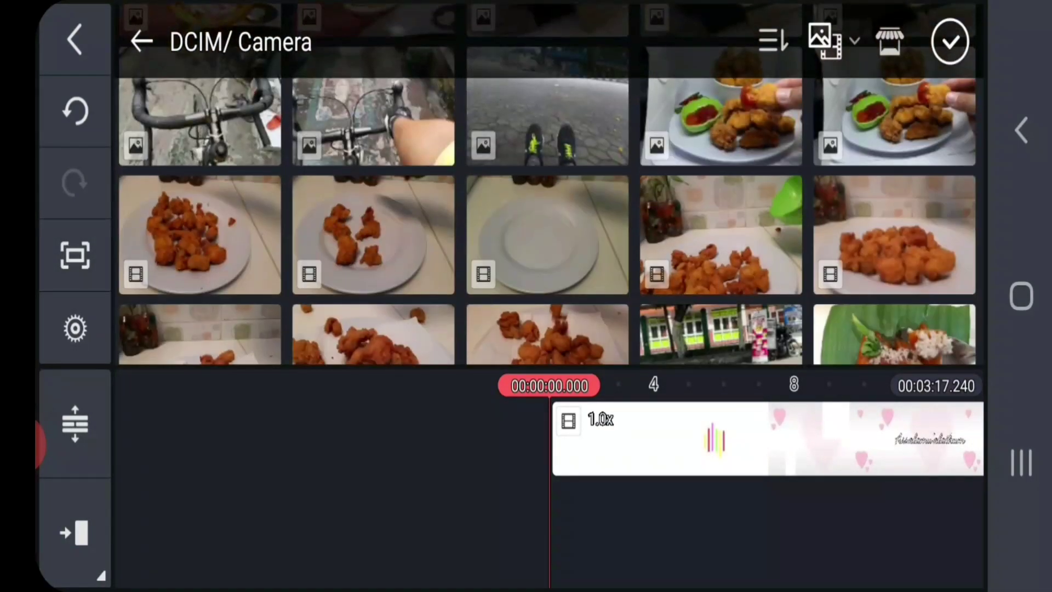
scroll(547, 184, down, 1)
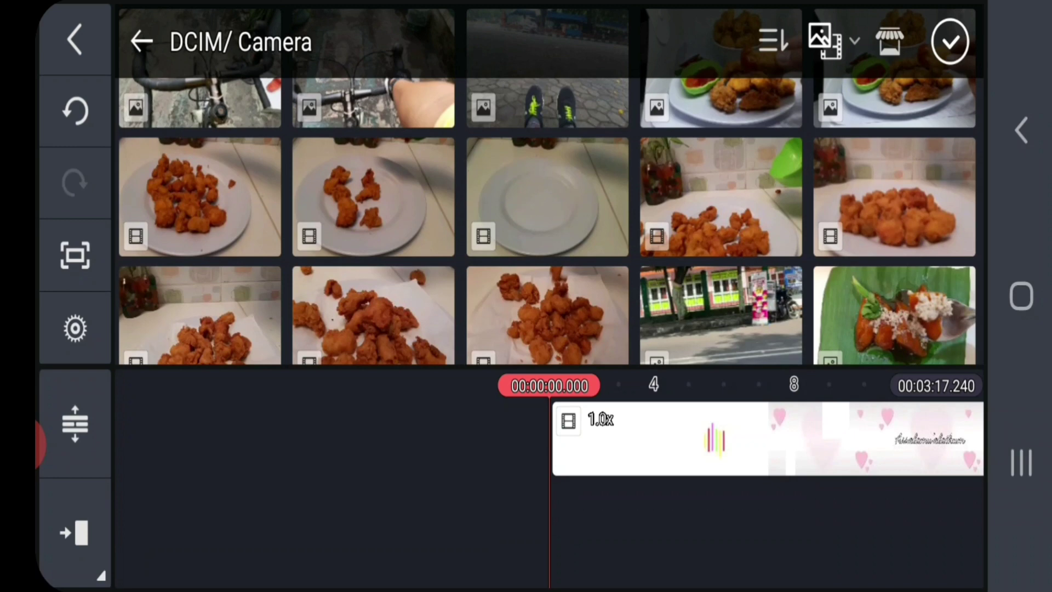
scroll(547, 184, down, 1)
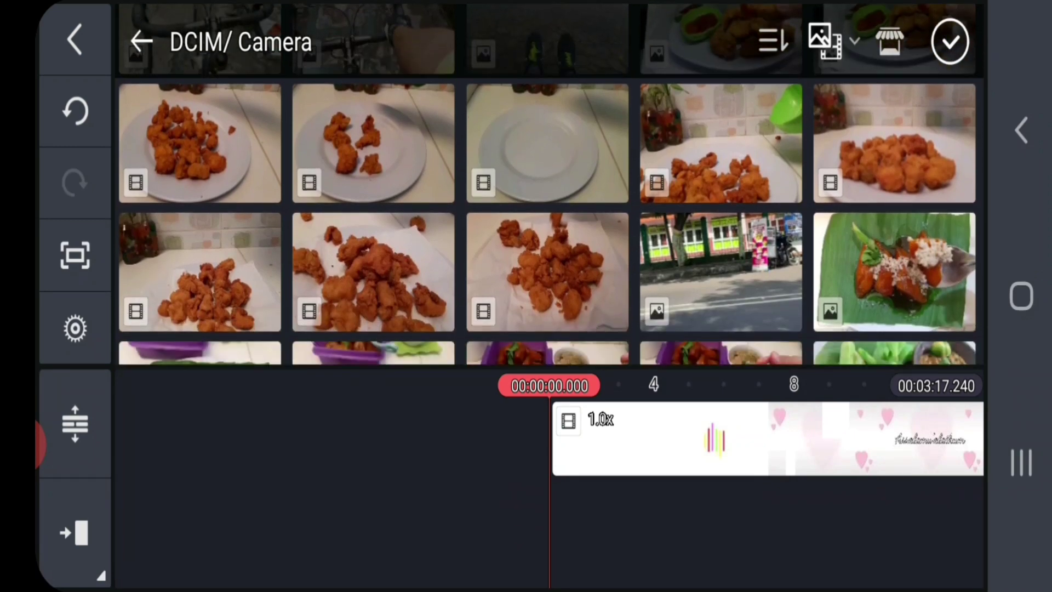
scroll(547, 184, up, 1)
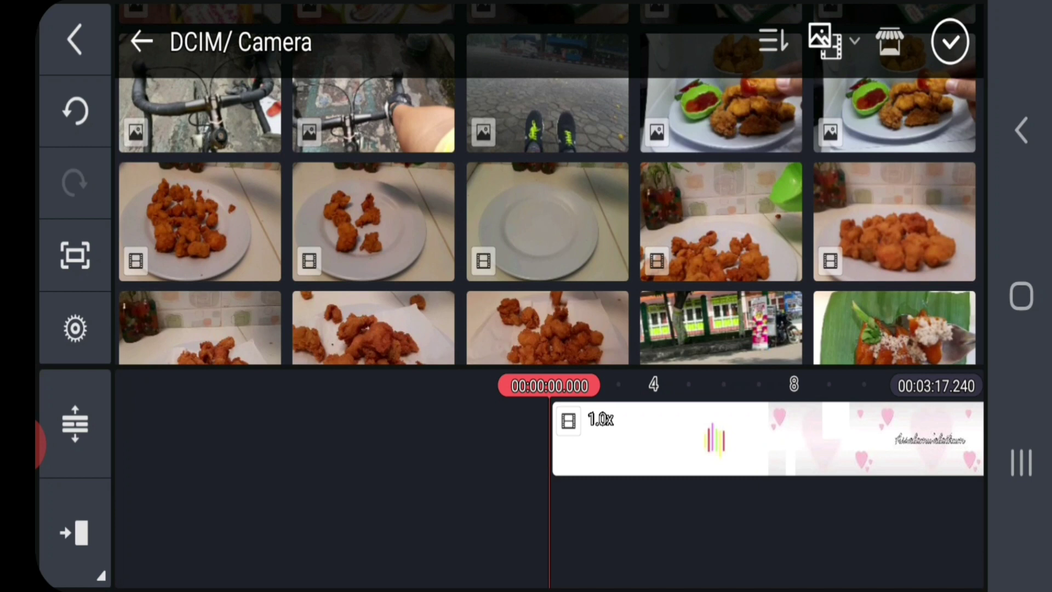
Add the fried-chicken-on-a-plate clip from DCIM/Camera and start playback
click(200, 222)
drag(411, 436, 616, 436)
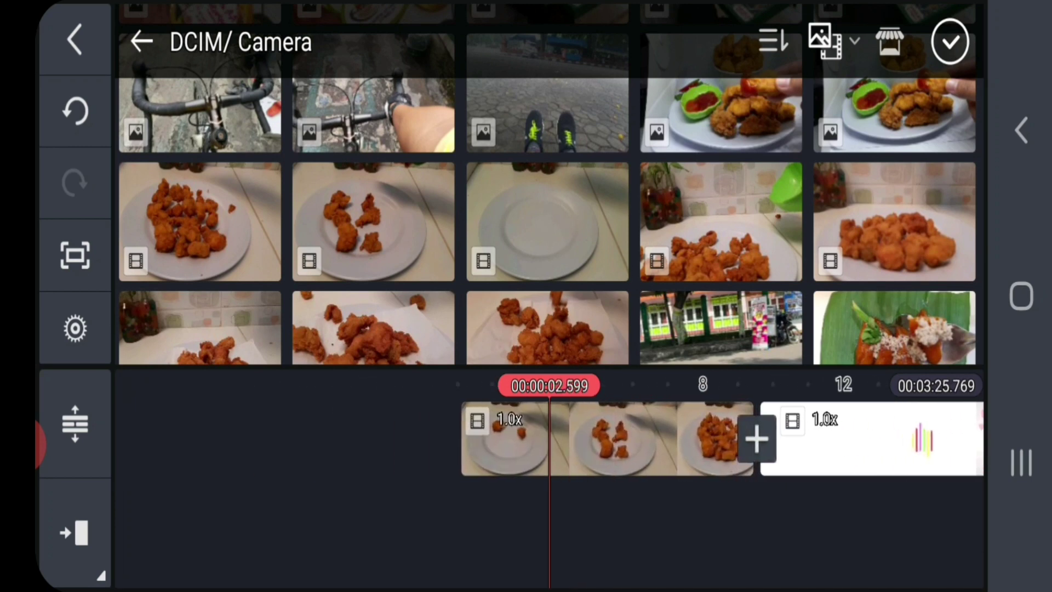
click(950, 42)
click(953, 327)
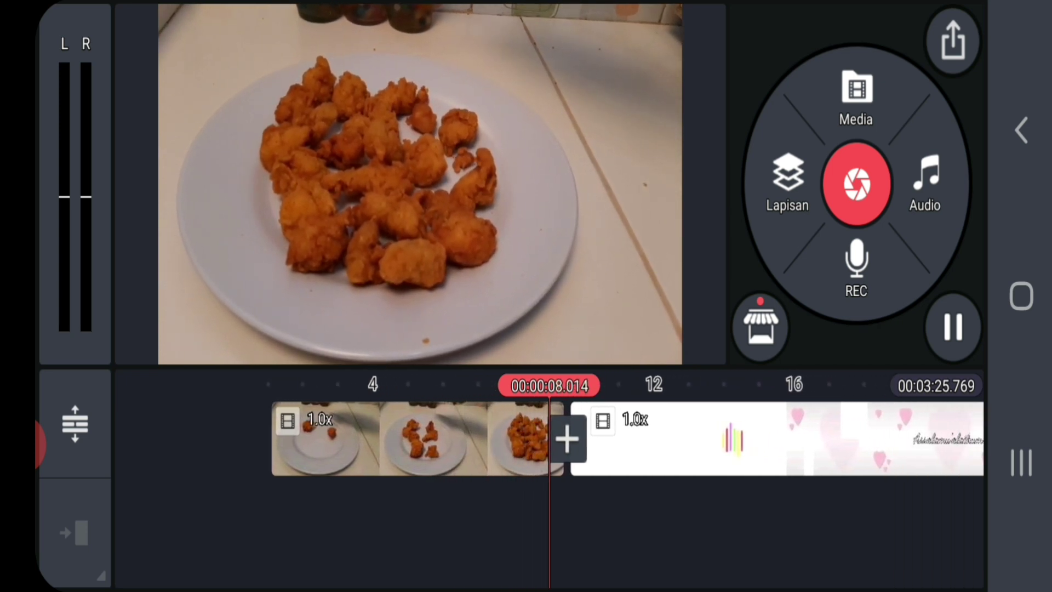
Skim the timeline, replay the opening chicken clip and return to the start
mouse_move(822, 438)
mouse_down()
mouse_move(329, 438)
mouse_move(526, 438)
mouse_up()
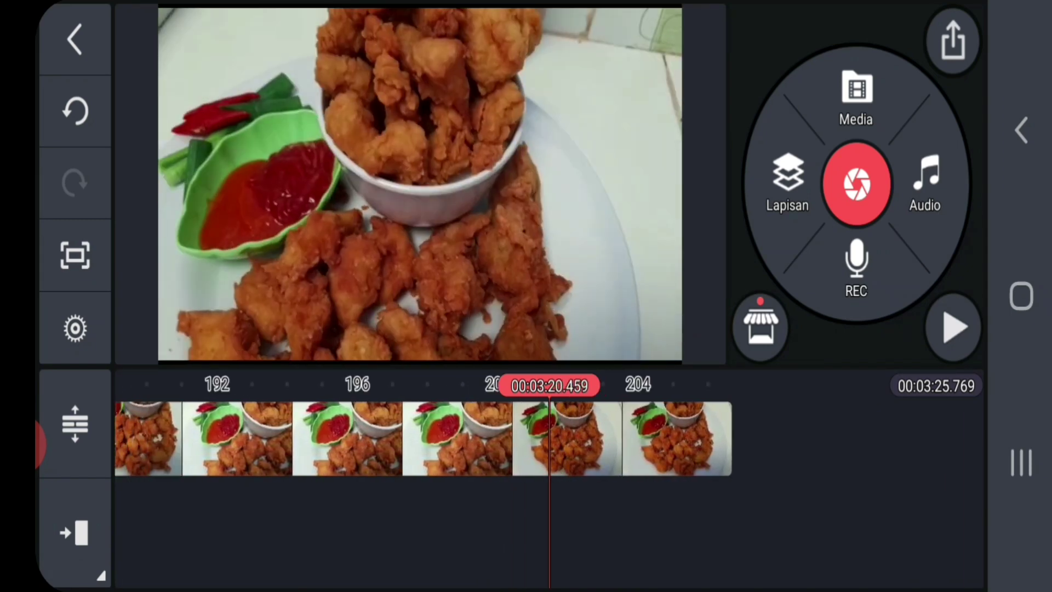
drag(328, 438, 740, 438)
drag(329, 438, 740, 438)
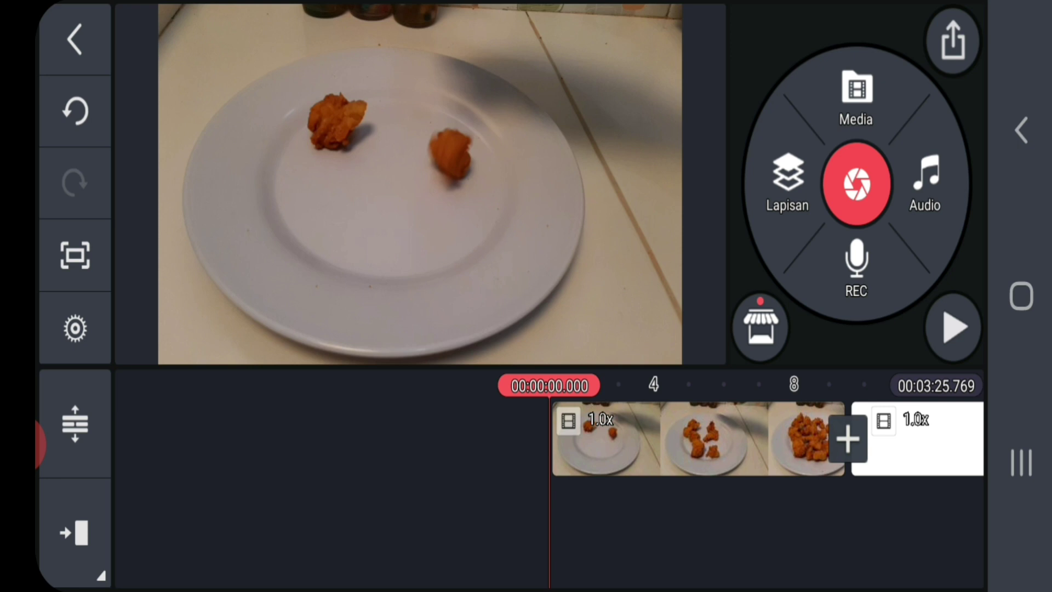
click(953, 327)
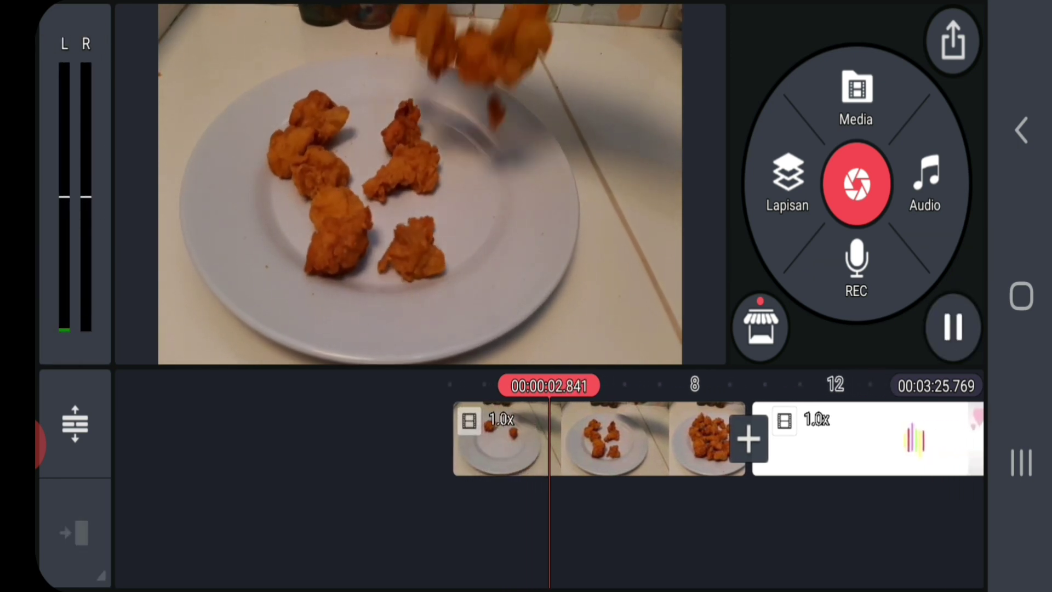
click(953, 327)
drag(493, 436, 616, 436)
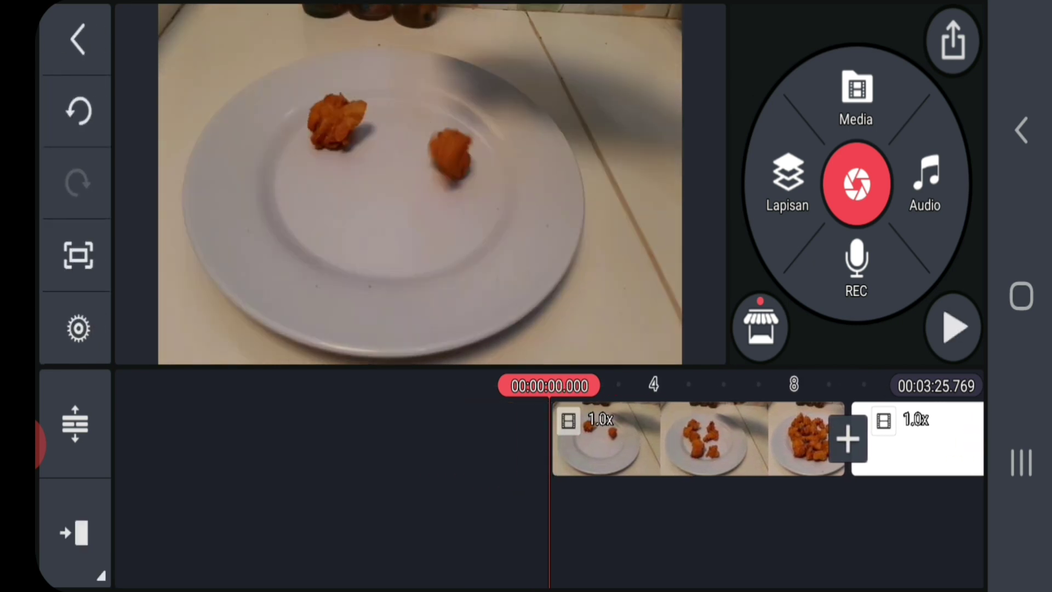
Mute the opening chicken-plate clip's own audio to 0% in the mixer
click(699, 440)
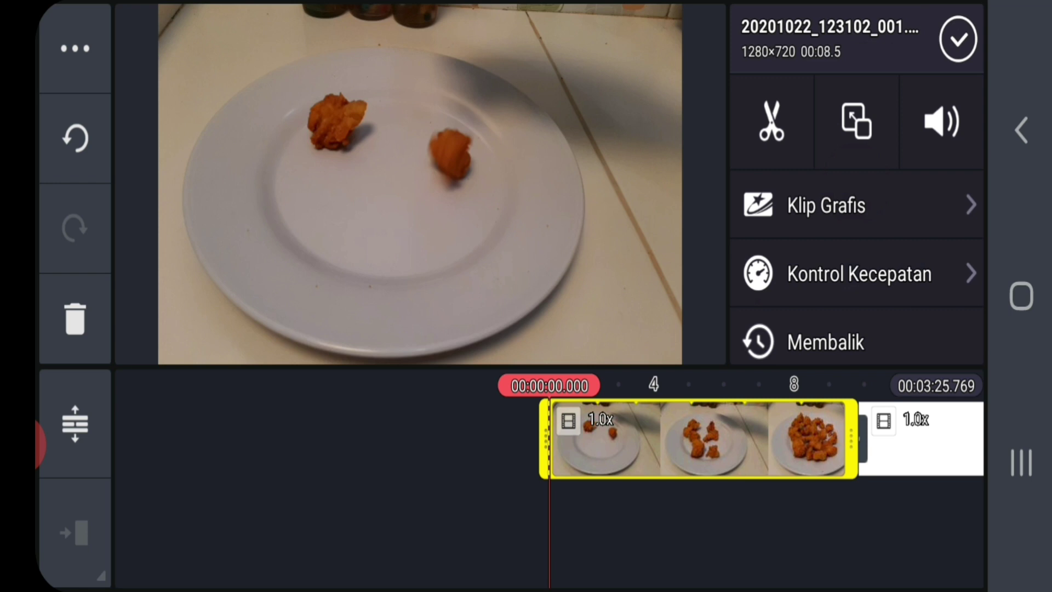
click(941, 122)
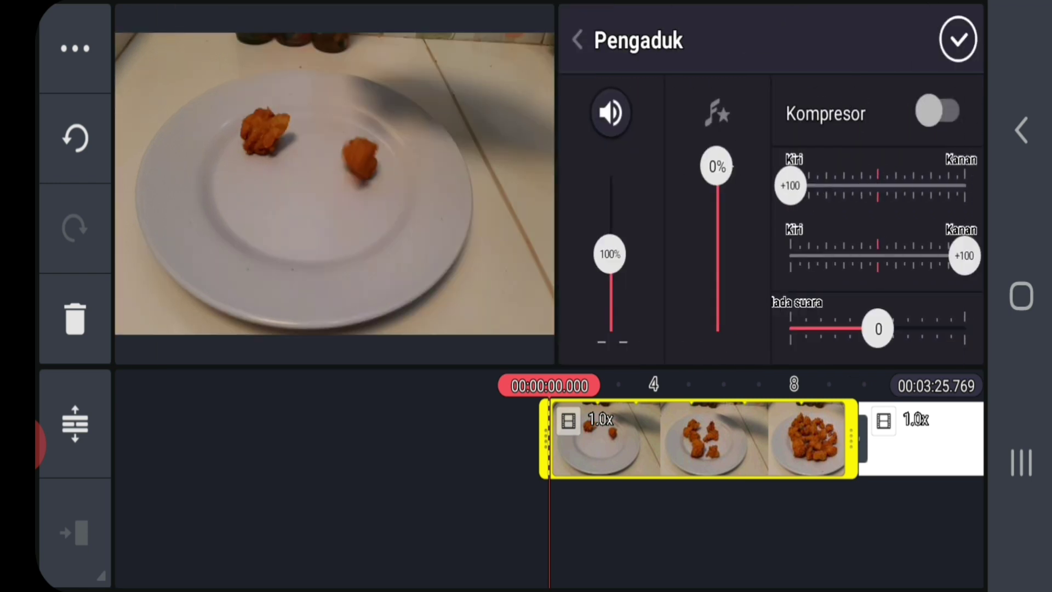
click(609, 254)
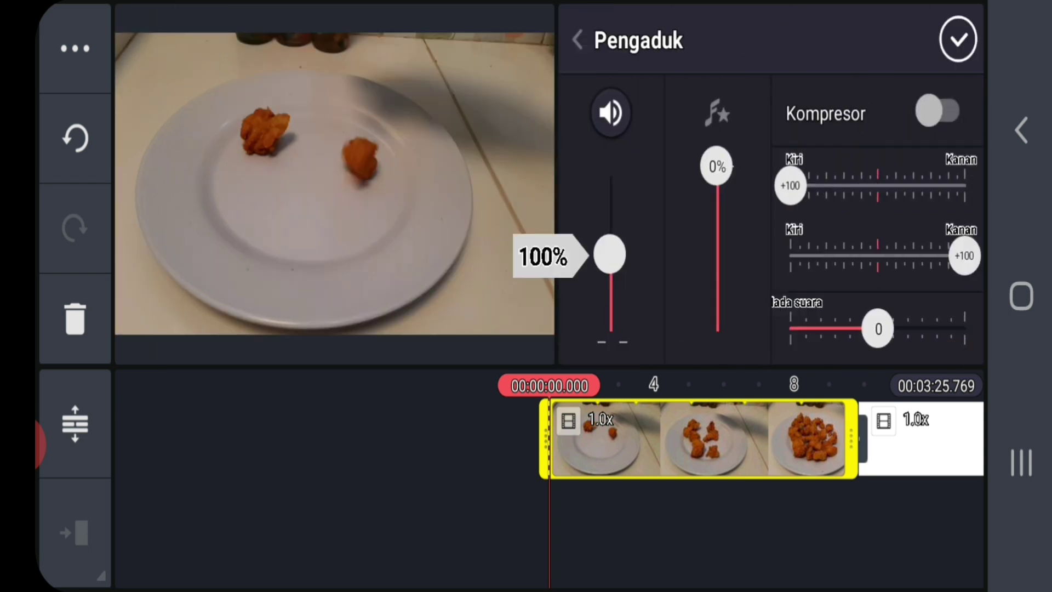
drag(610, 254, 611, 340)
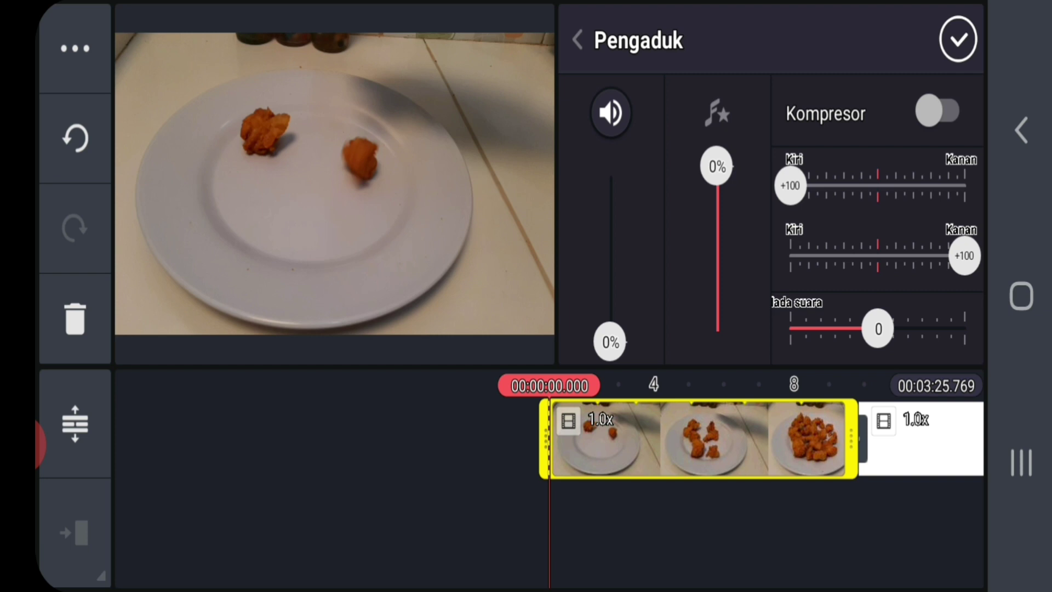
click(958, 40)
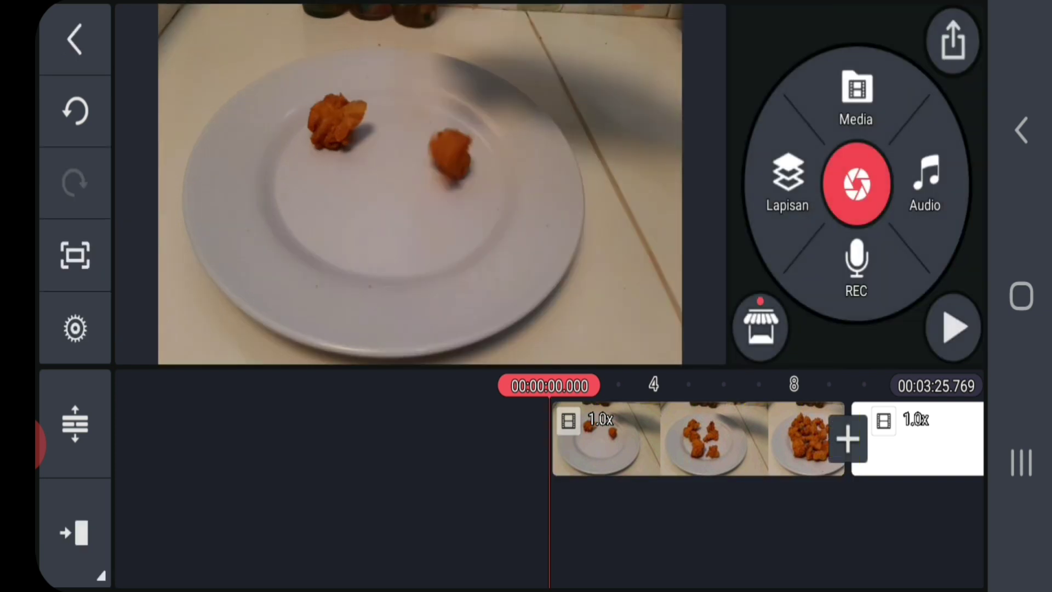
Preview Baby Step in the Musik list and add it as background music
click(925, 181)
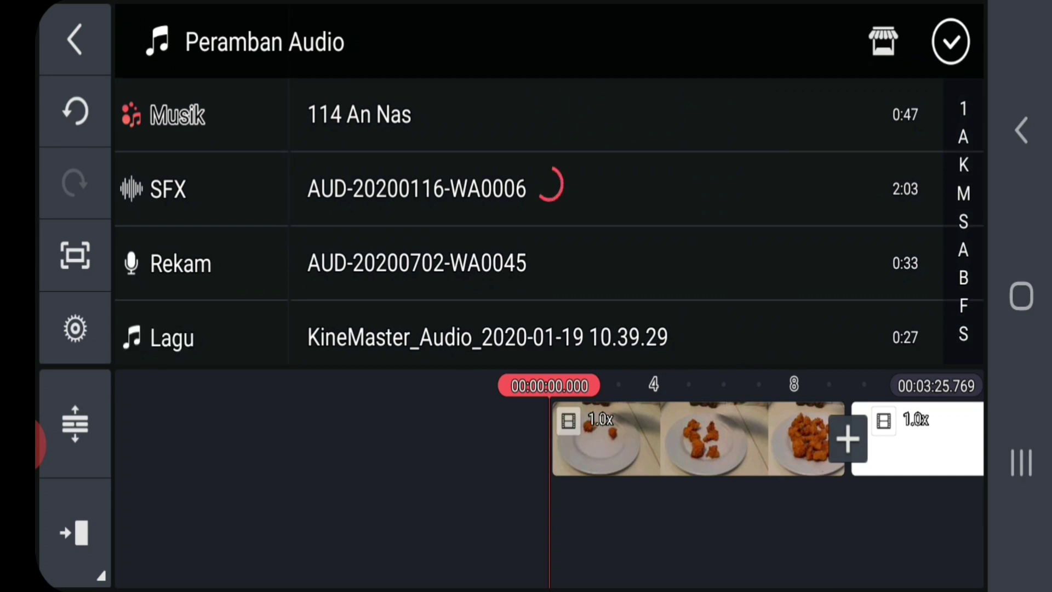
scroll(637, 222, down, 2)
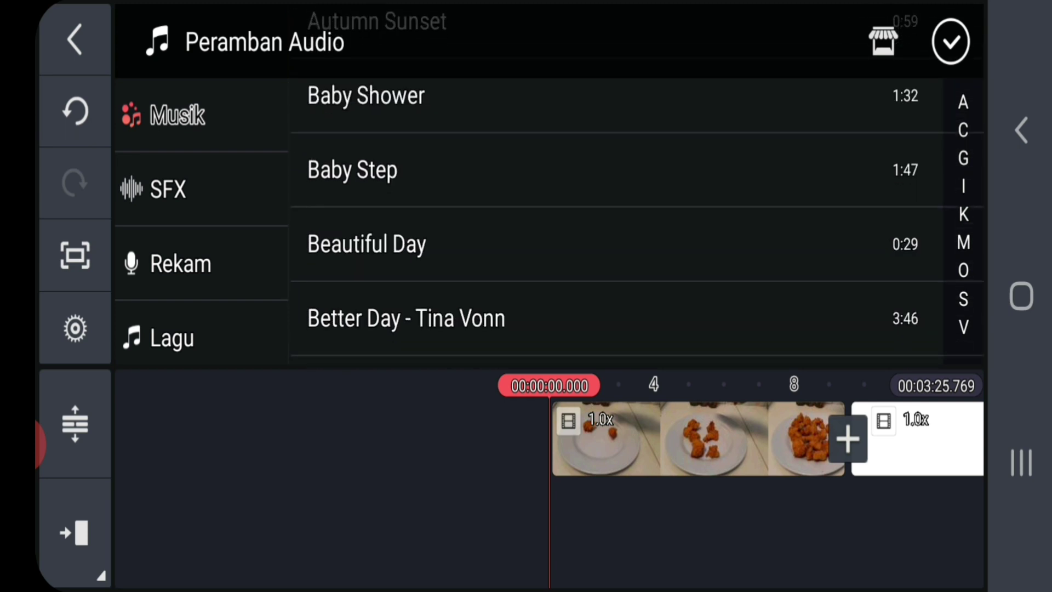
click(353, 169)
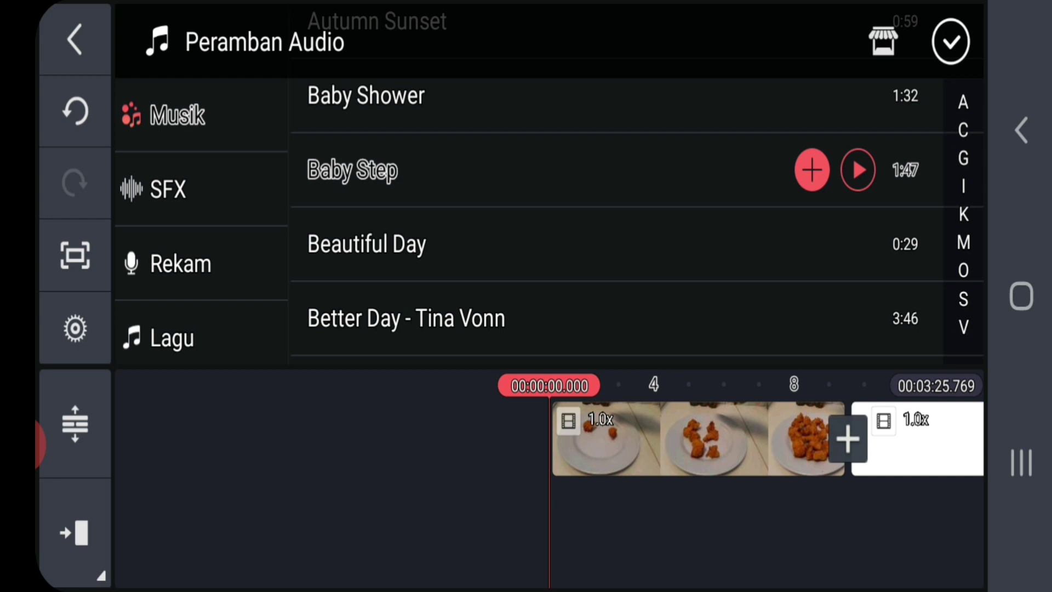
click(810, 170)
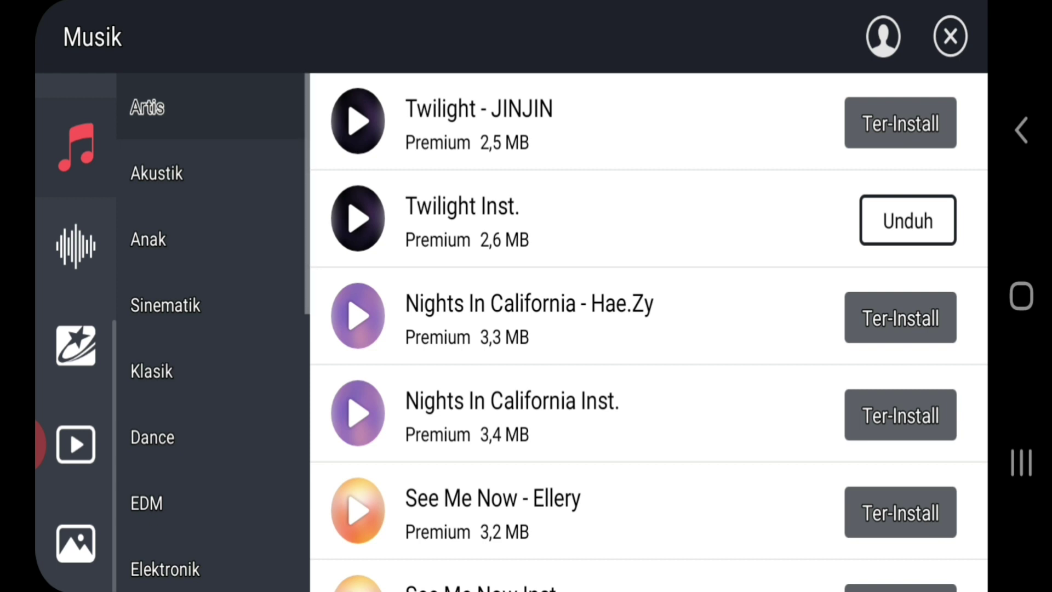
scroll(649, 332, down, 3)
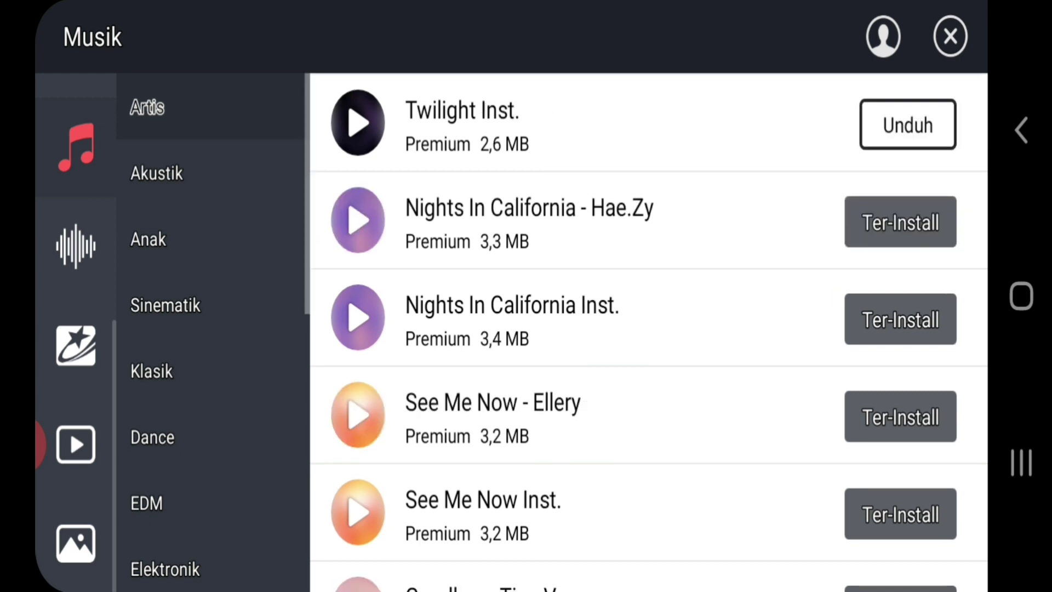
scroll(649, 332, up, 3)
scroll(649, 332, down, 3)
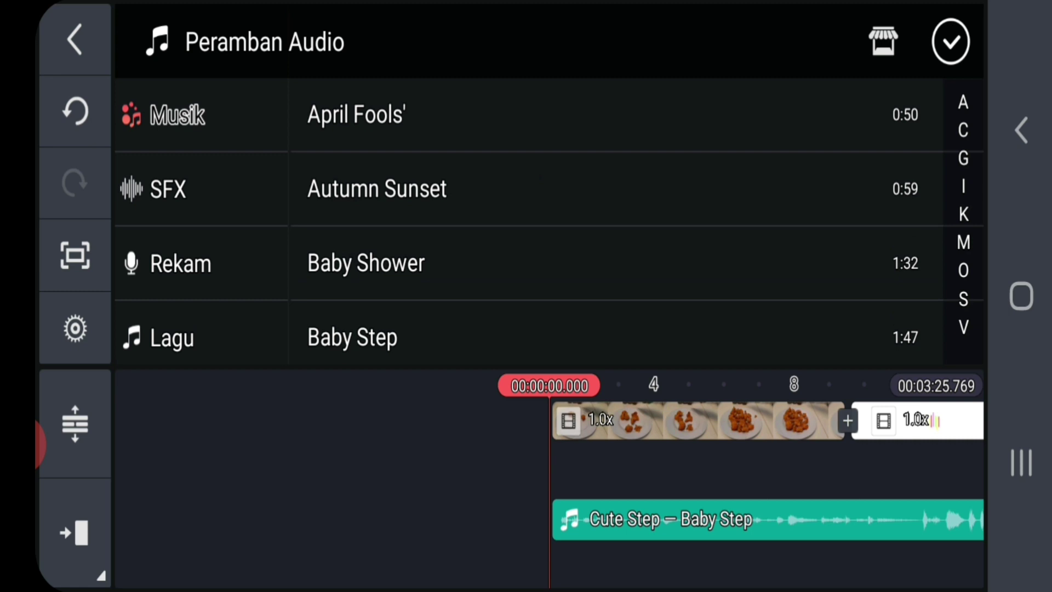
Mute the white intro card clip's audio to 0% and rewind to the start
click(951, 42)
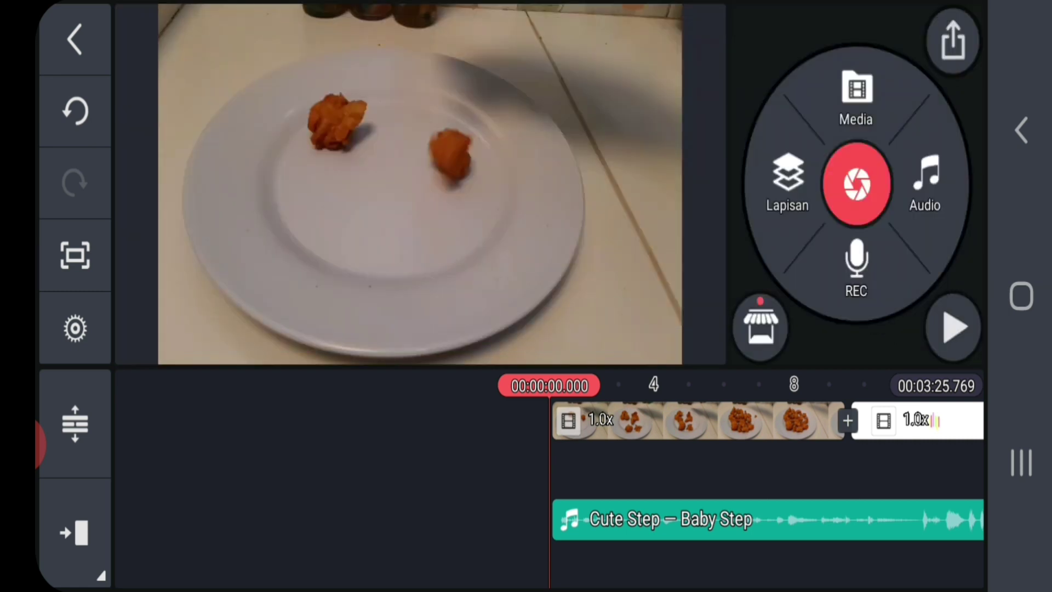
click(912, 421)
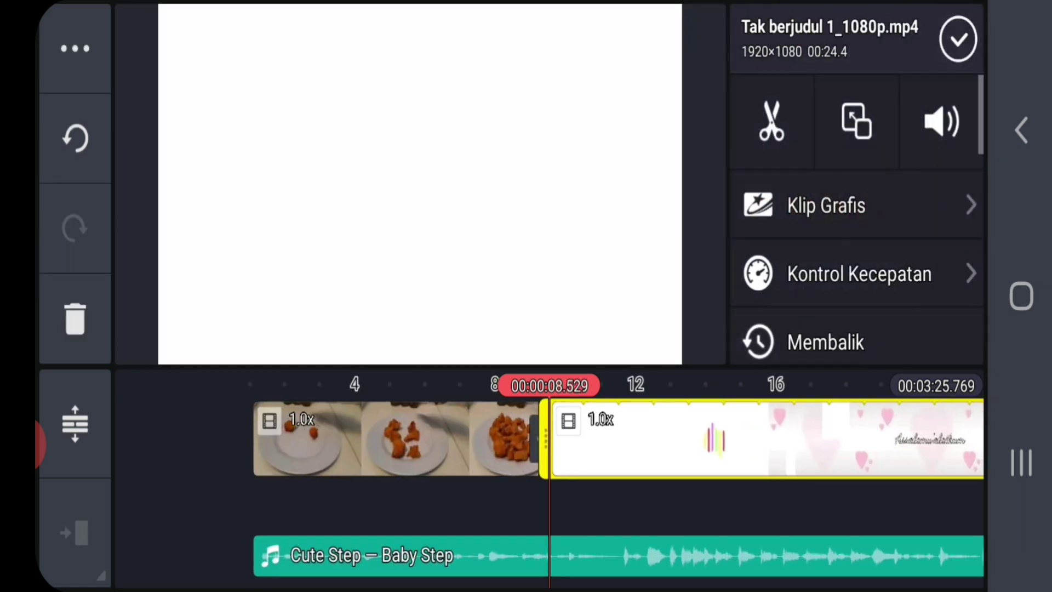
click(941, 122)
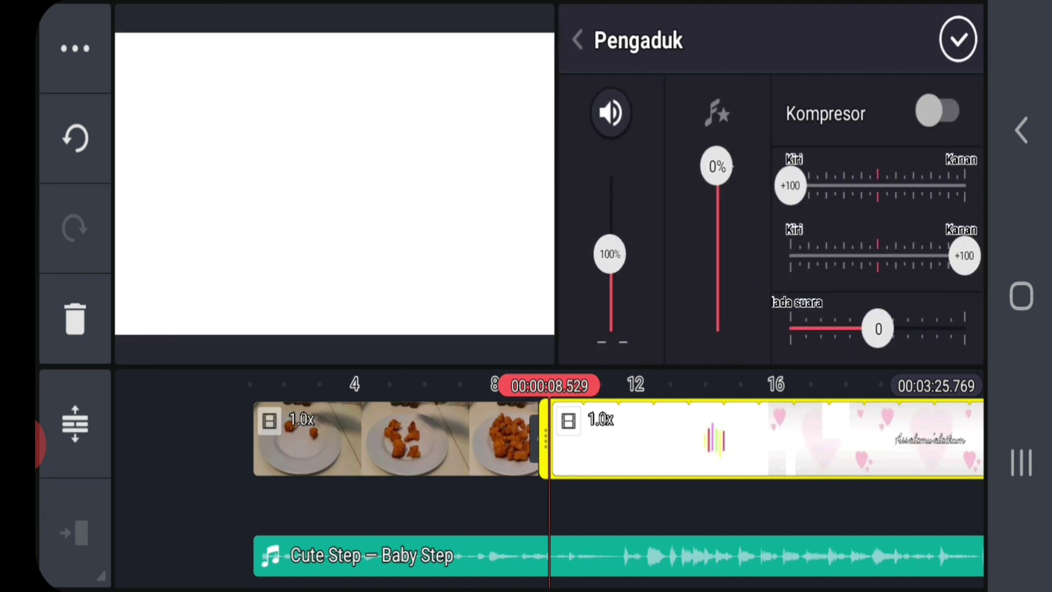
drag(609, 251, 609, 342)
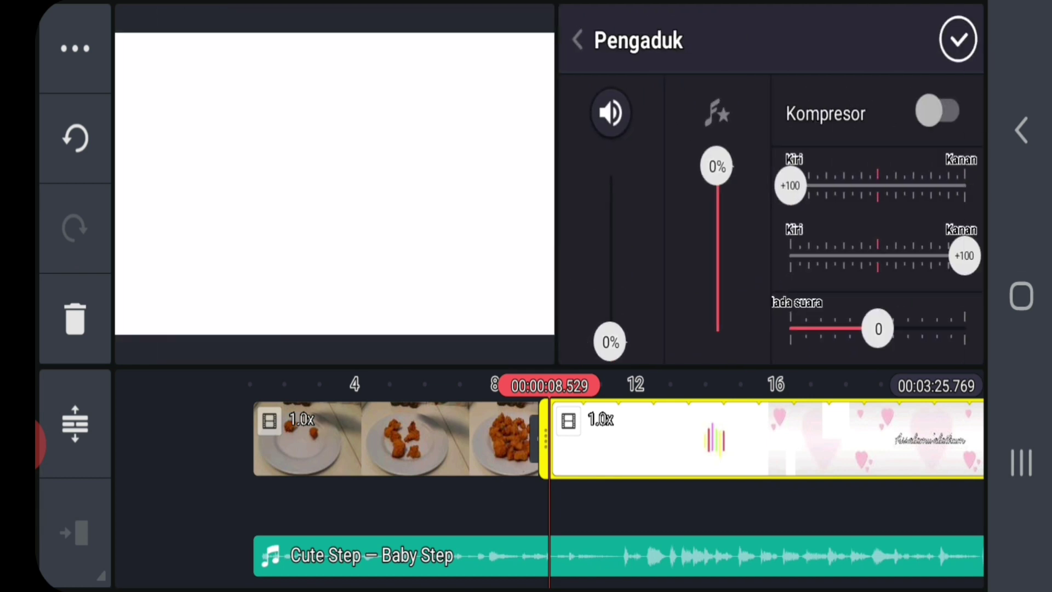
click(958, 40)
drag(411, 436, 822, 436)
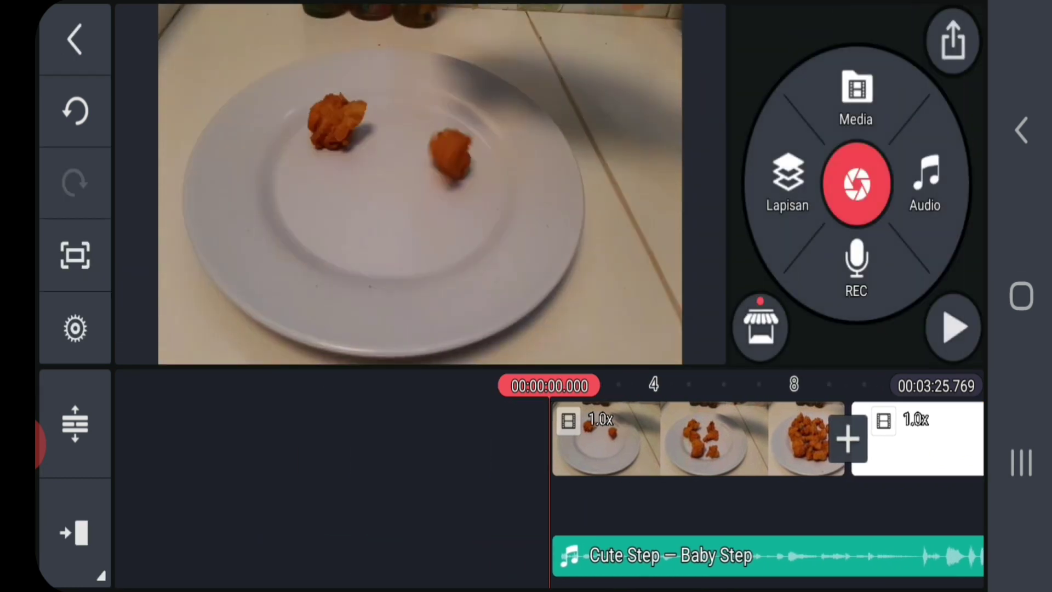
Play the project through the yellow card, then select the Bahan Bahan caption
click(953, 328)
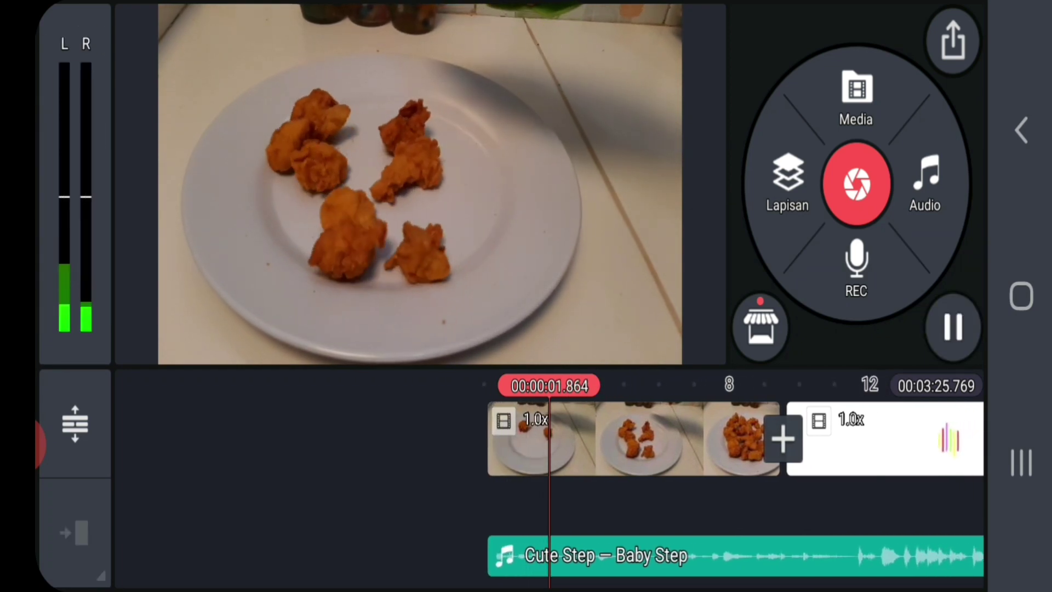
key(XF86AudioRaiseVolume)
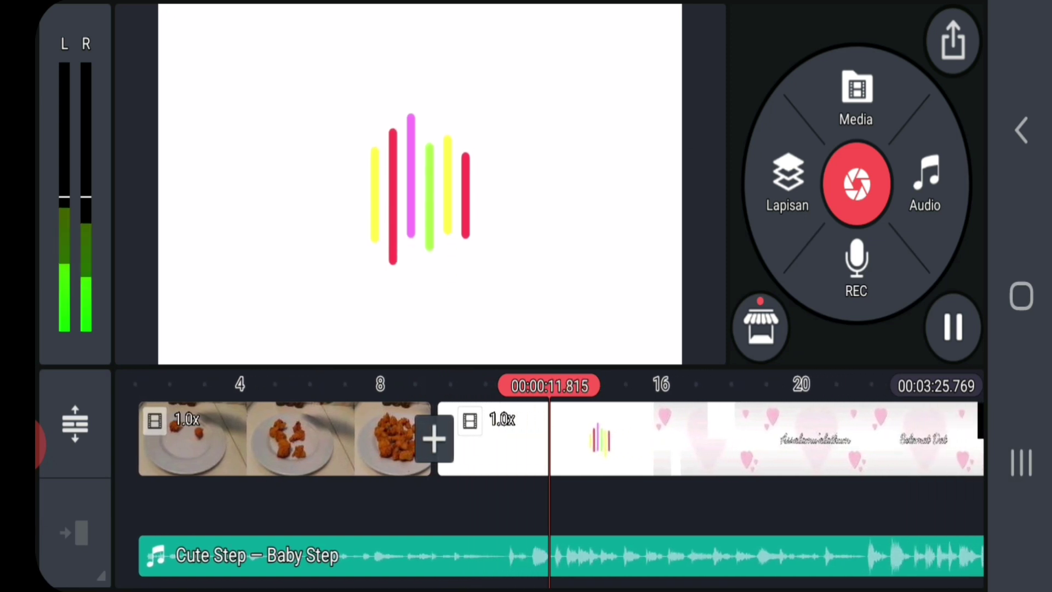
click(952, 326)
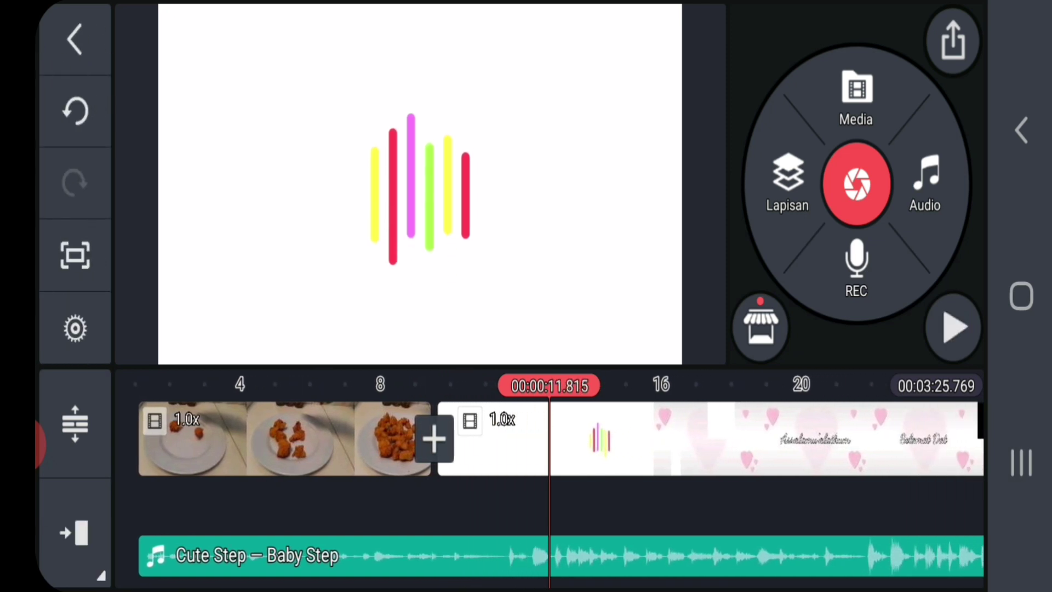
drag(657, 435, 505, 435)
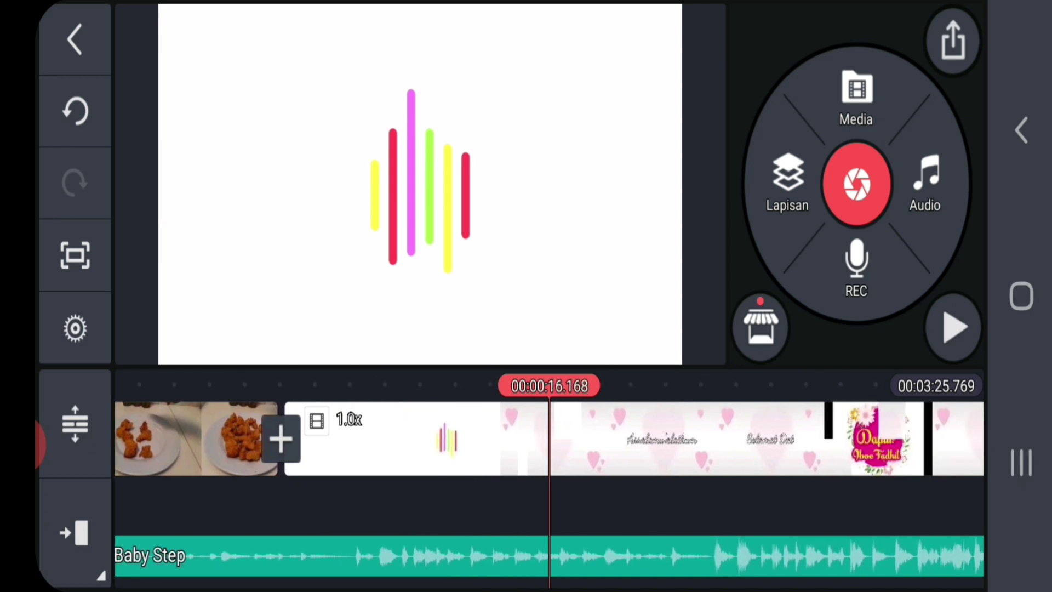
drag(739, 436, 205, 435)
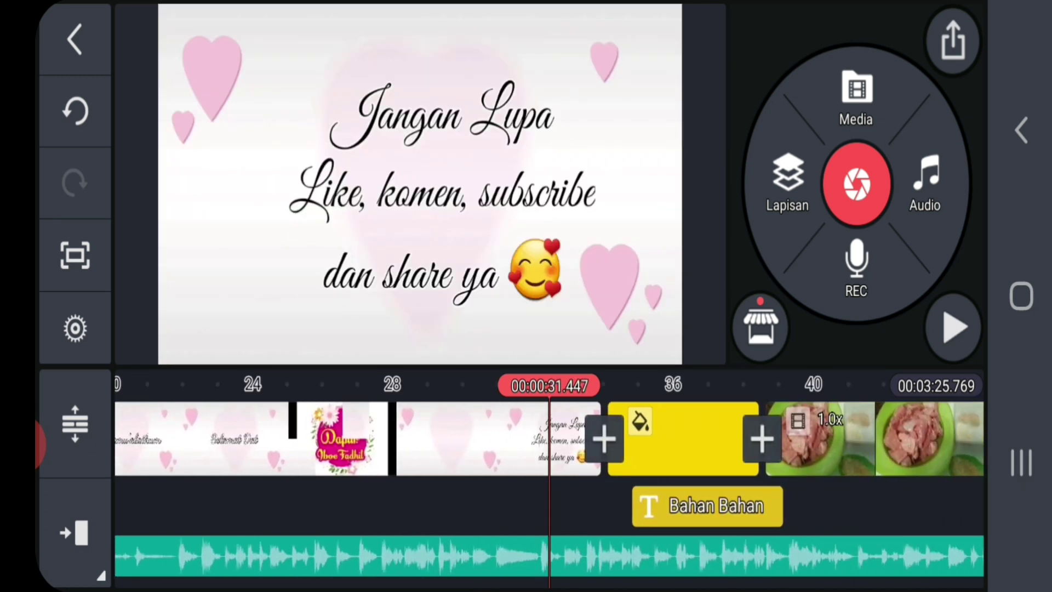
click(707, 506)
Trim the Bahan Bahan caption so it ends with the yellow card
drag(779, 506, 556, 506)
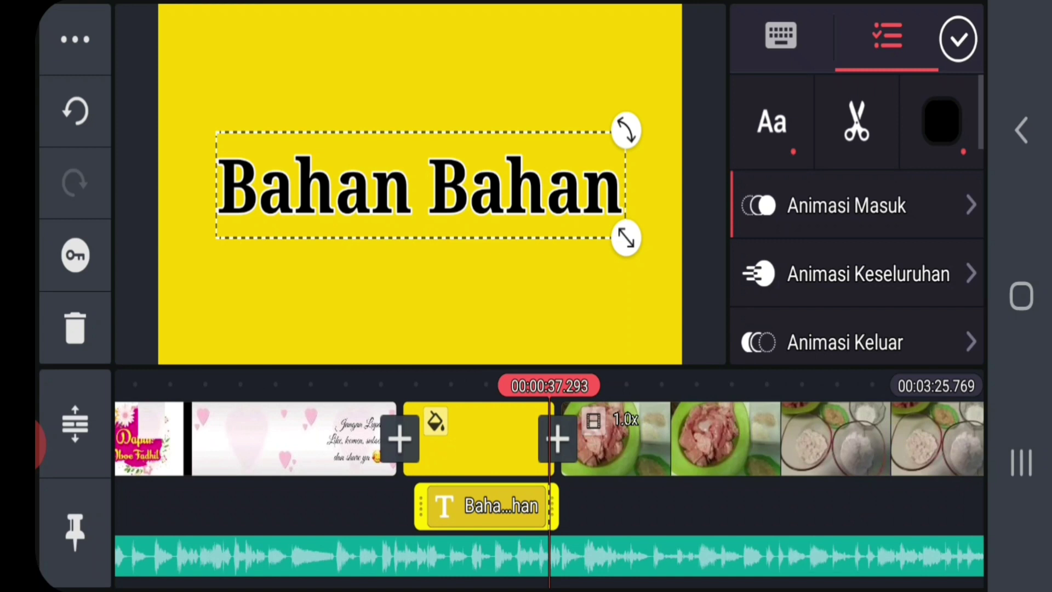
click(958, 38)
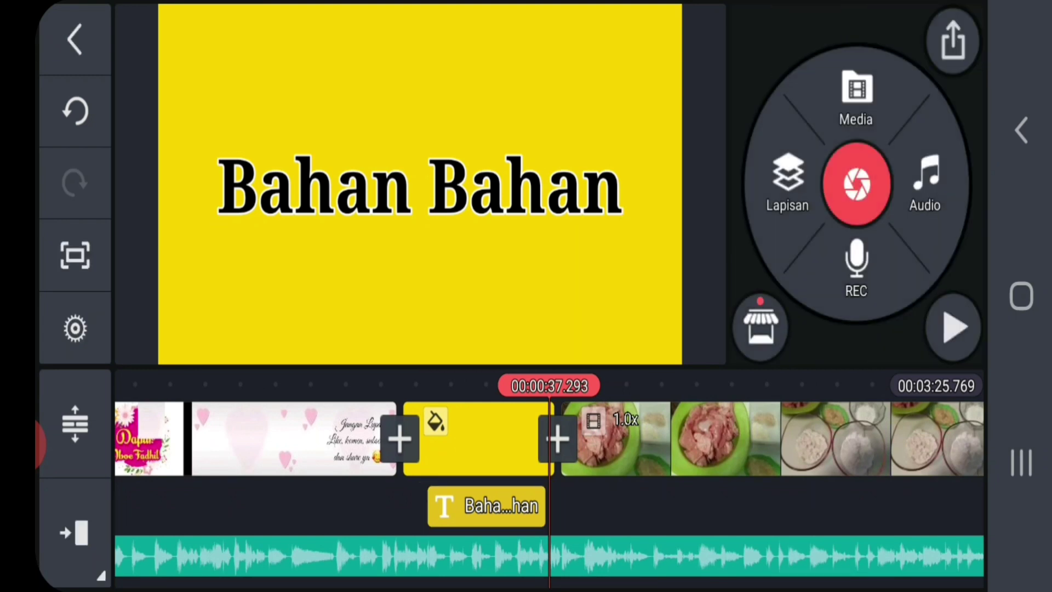
drag(576, 436, 529, 436)
Add a 'Dada ayam filet' text layer over the raw chicken clip
click(787, 185)
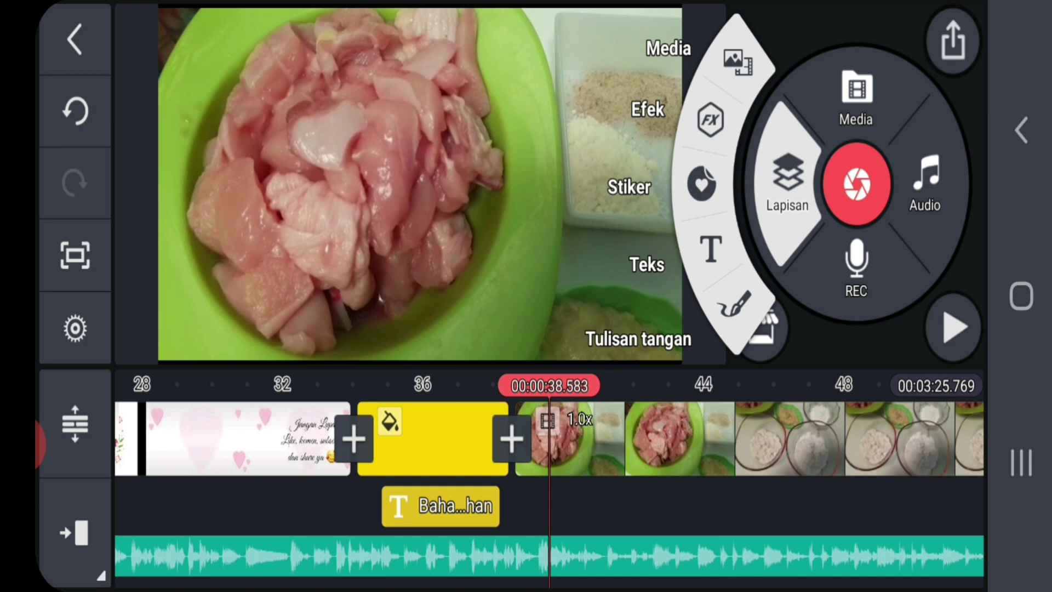
click(711, 249)
click(181, 493)
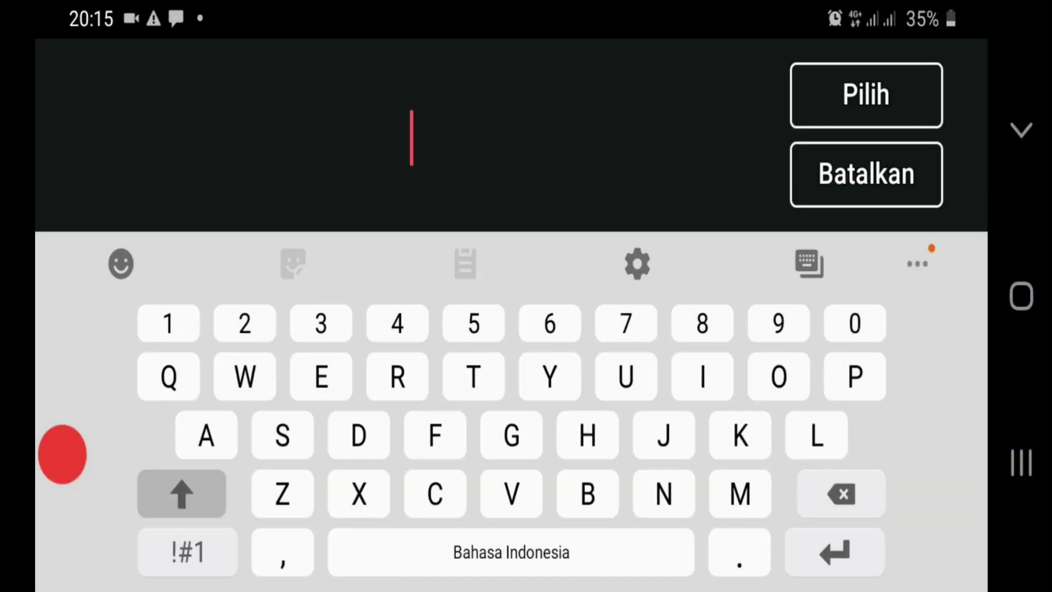
click(359, 436)
text(ada )
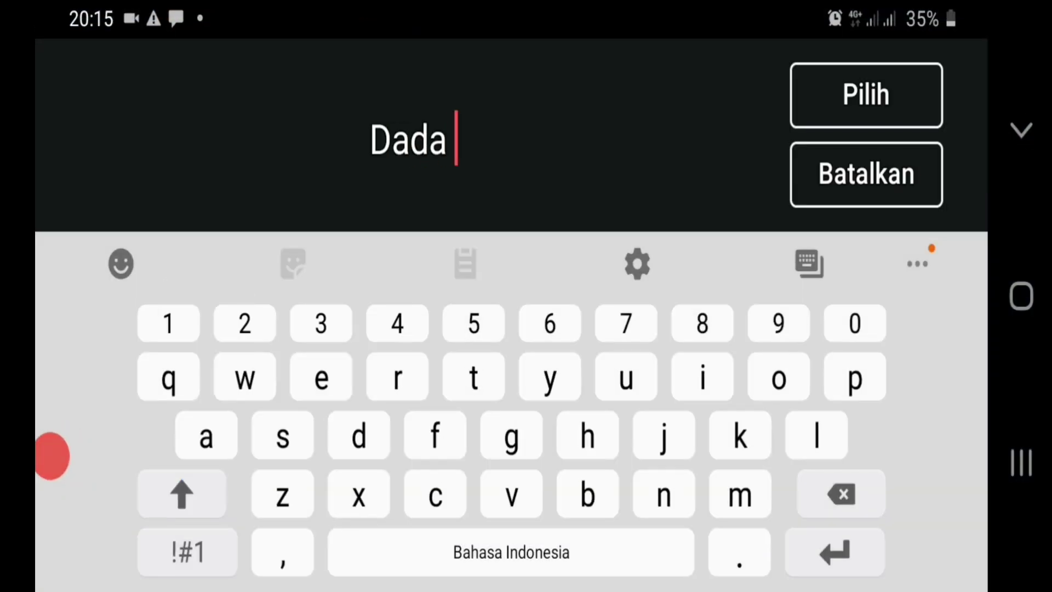
text(ayam )
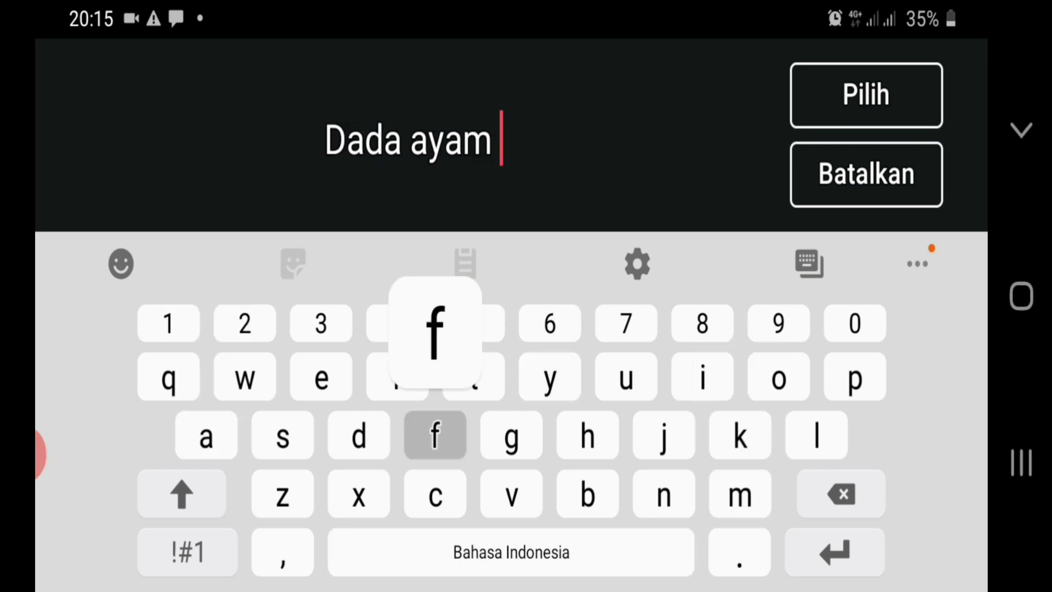
text(filet)
click(865, 95)
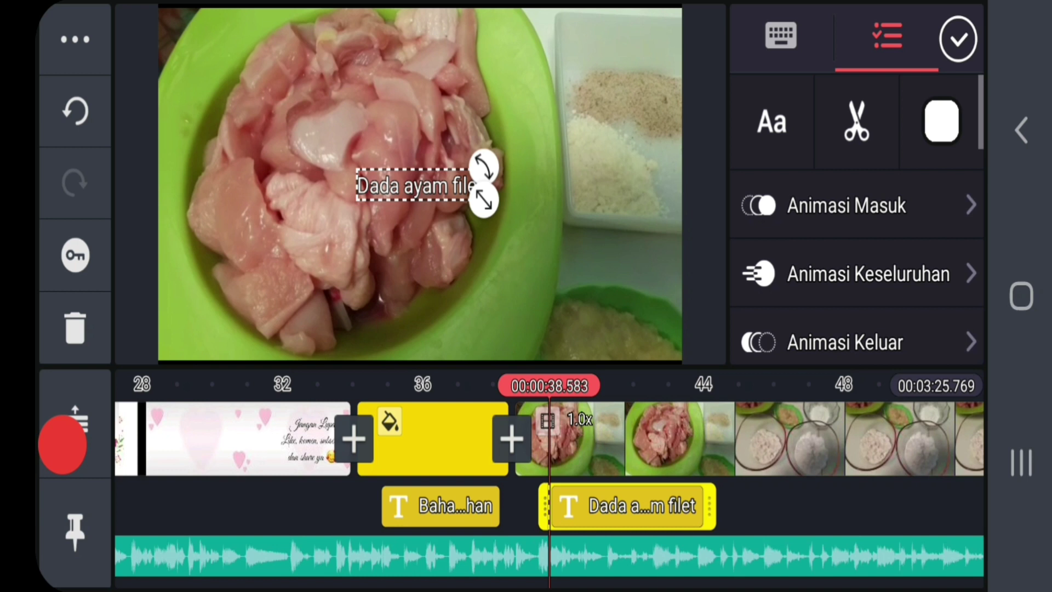
Enlarge the Dada ayam filet caption and move it to the lower left
drag(483, 200, 544, 220)
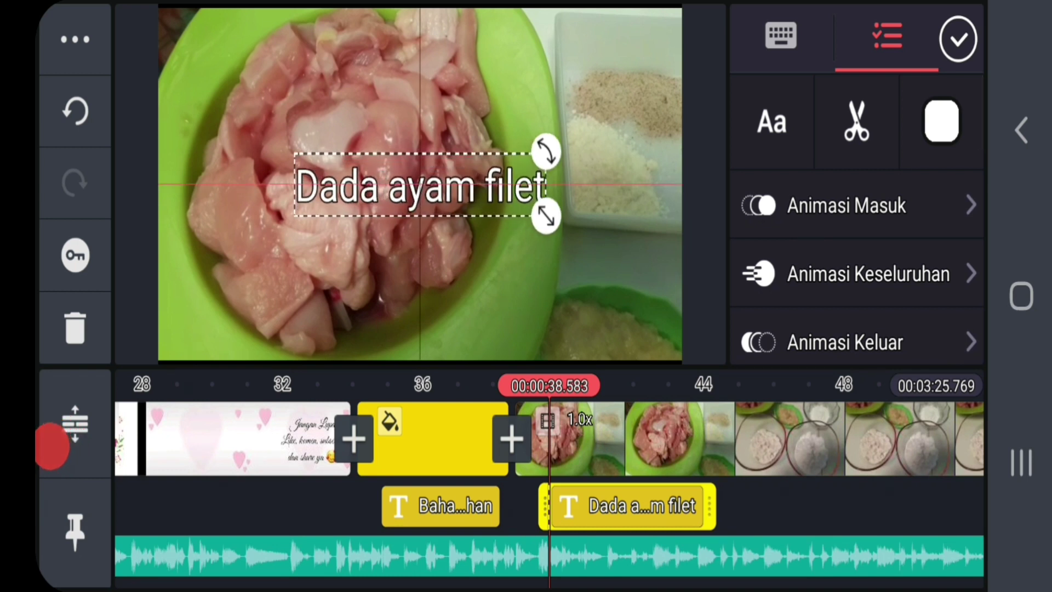
drag(419, 187, 364, 232)
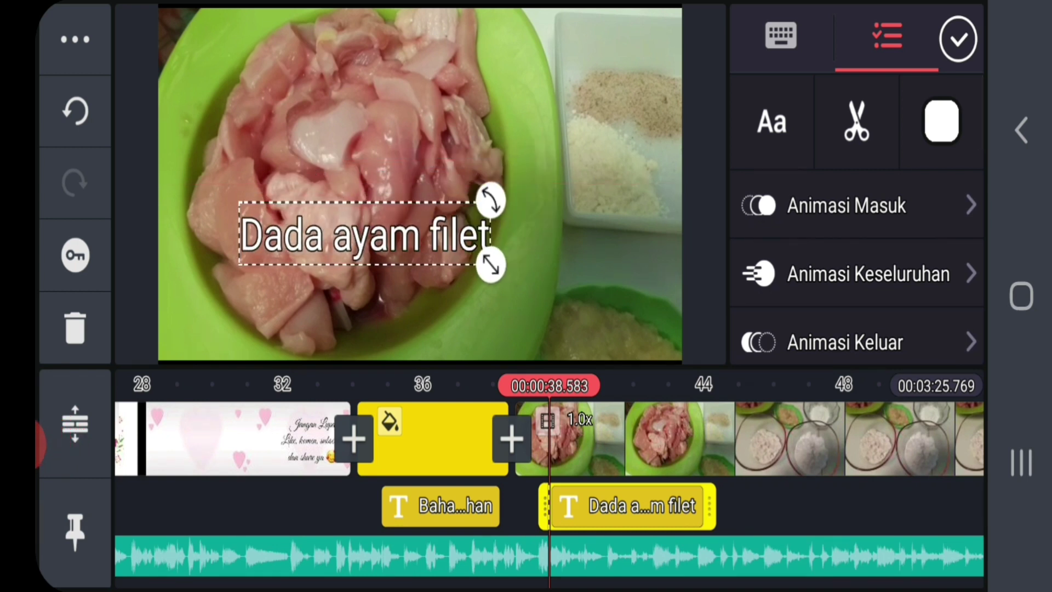
click(958, 39)
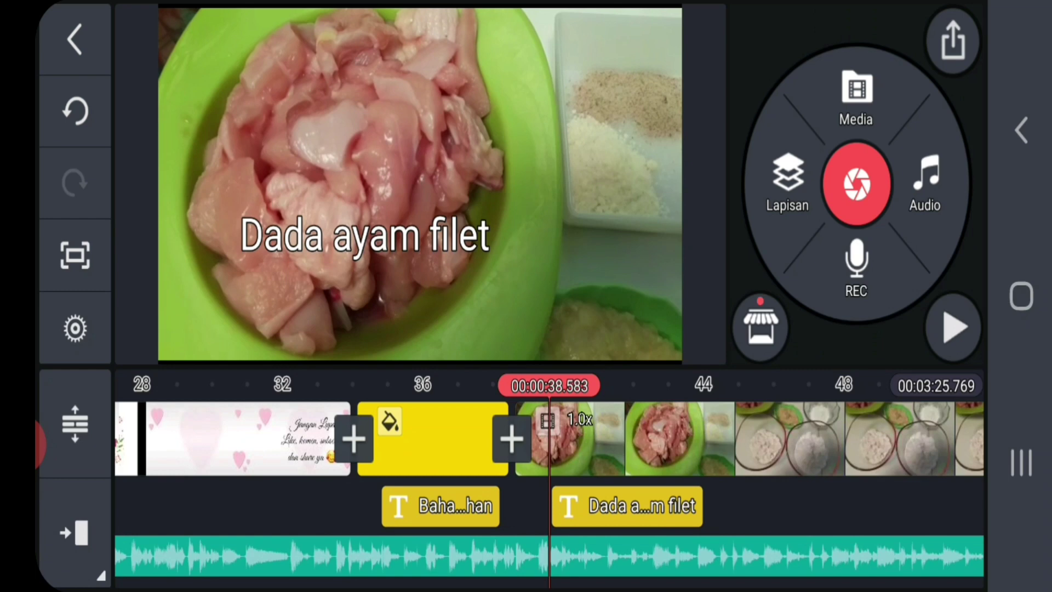
Play back the caption's timing, then rewind to about 39 seconds
drag(493, 436, 524, 436)
click(954, 328)
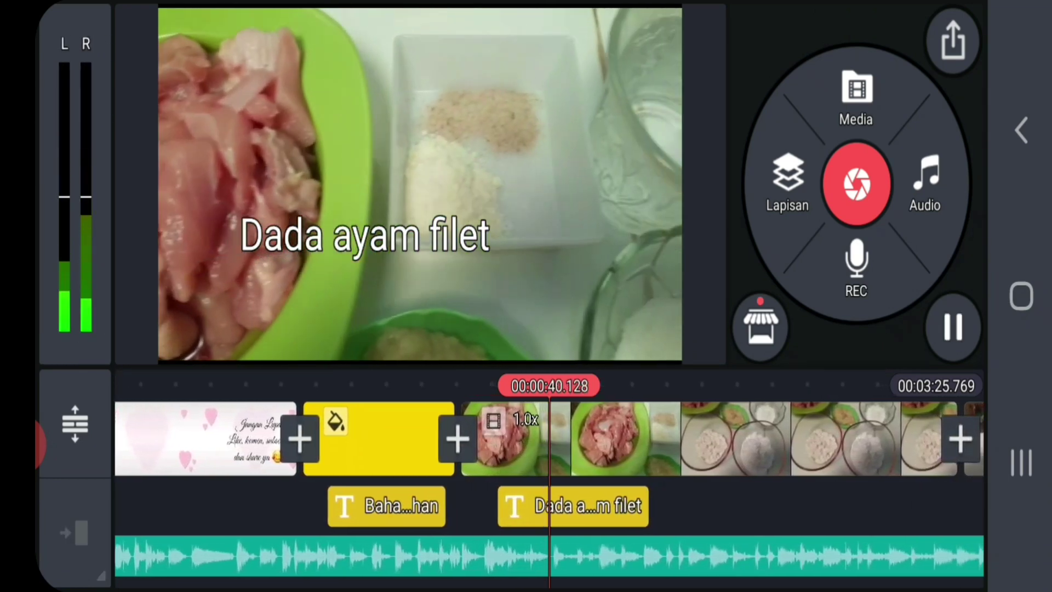
click(953, 327)
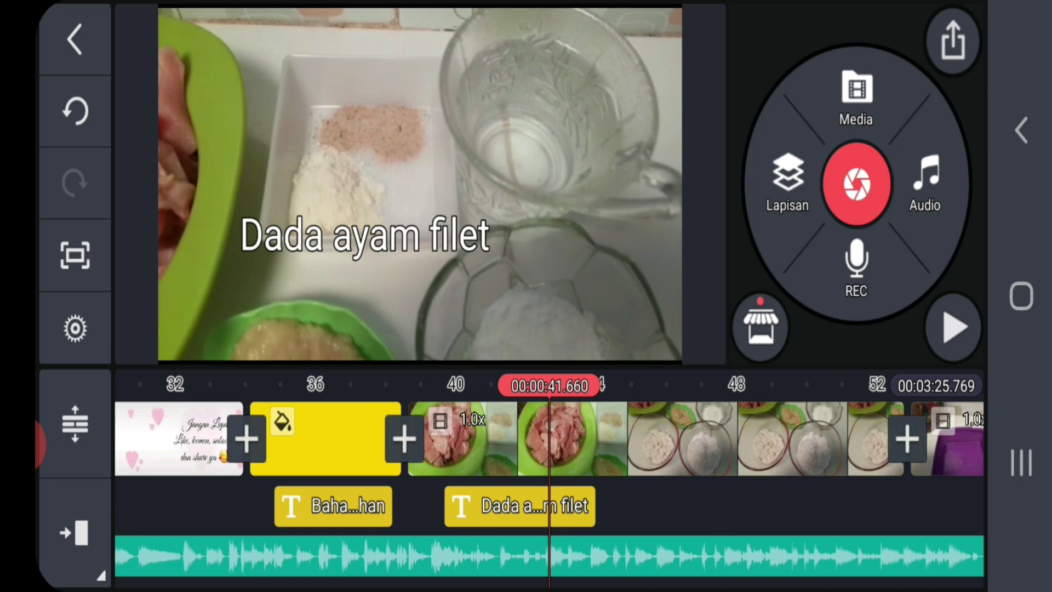
drag(494, 436, 572, 436)
Trim the Dada ayam filet caption to about 2.8 seconds
click(608, 505)
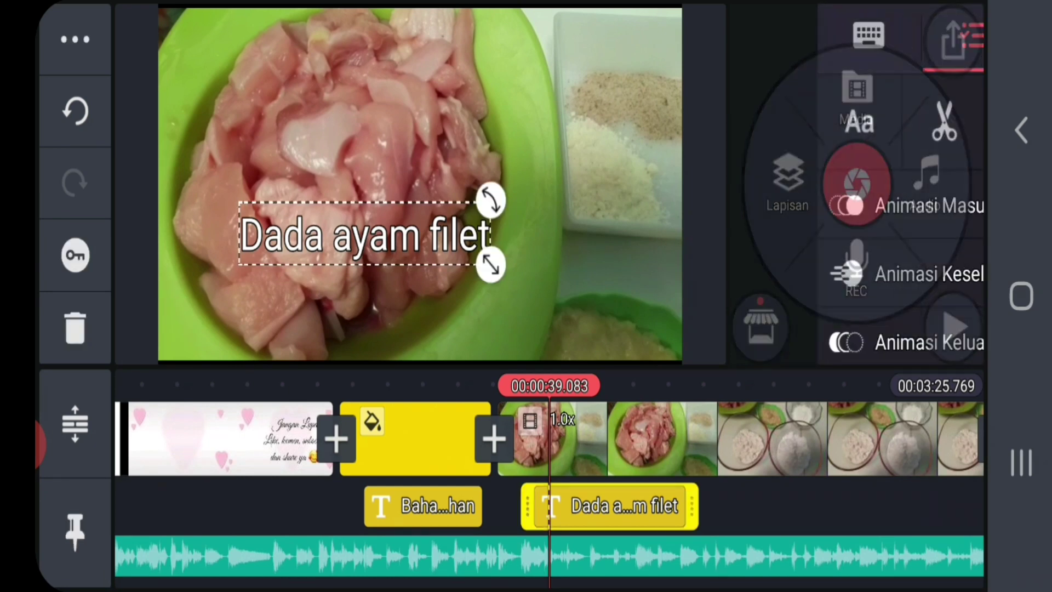
drag(682, 505, 637, 505)
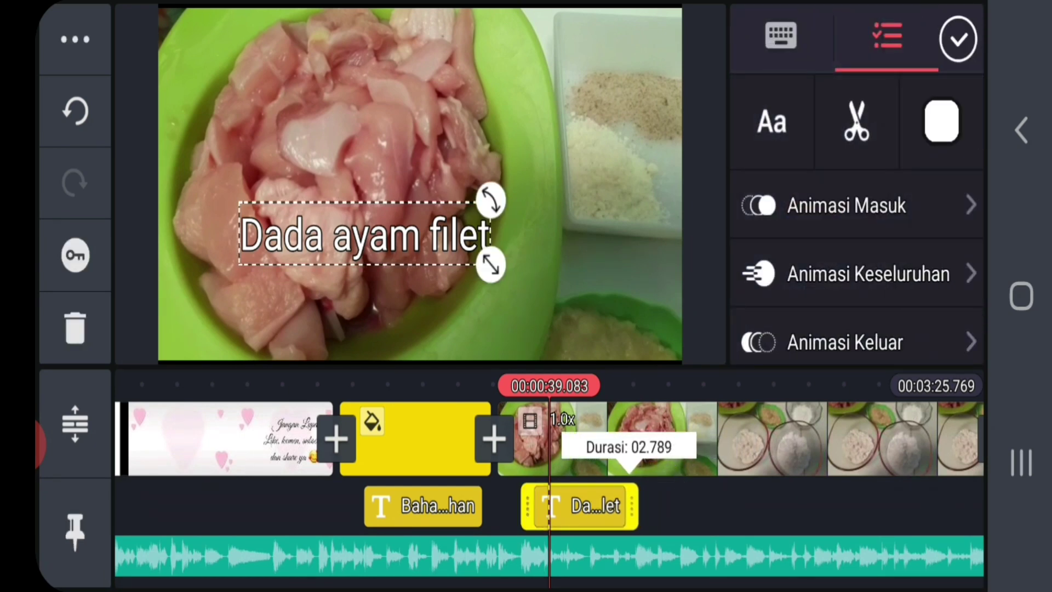
mouse_move(575, 435)
mouse_down()
mouse_move(493, 435)
mouse_move(623, 435)
mouse_up()
click(957, 38)
Replay the trimmed section, then select the chicken video clip
click(953, 327)
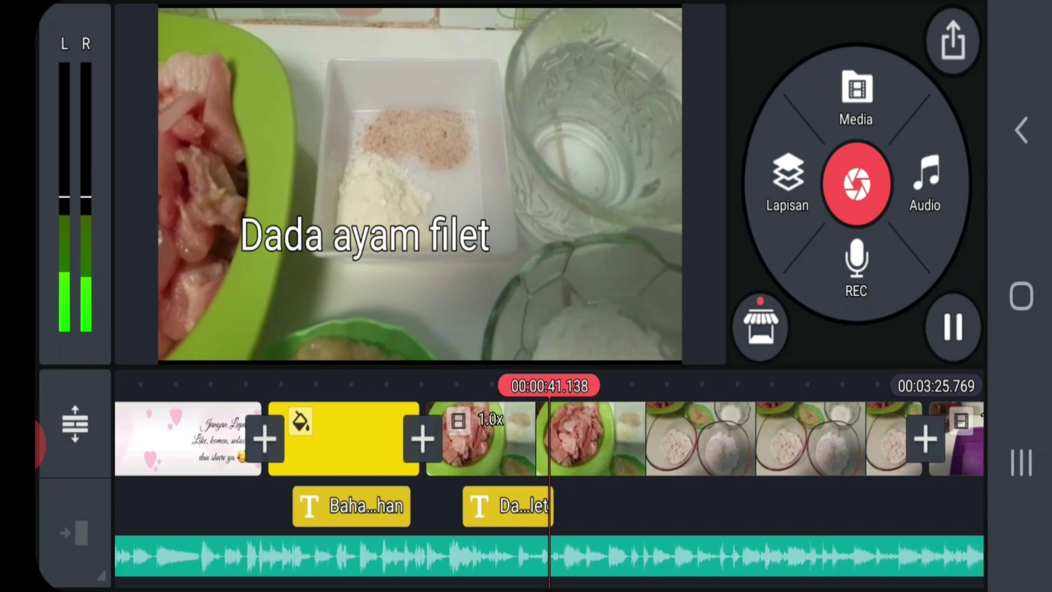
click(953, 326)
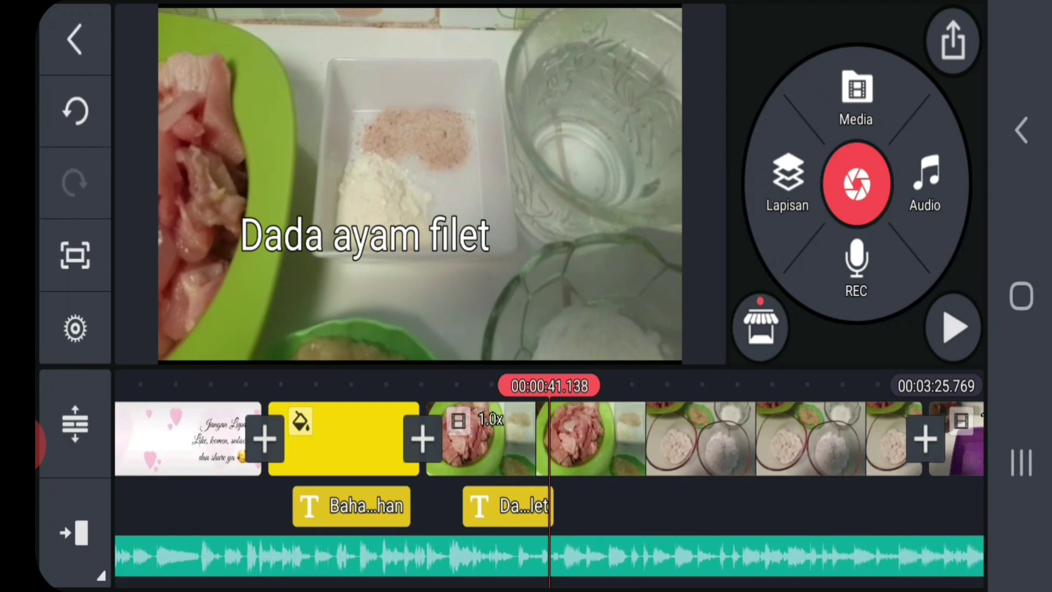
click(591, 439)
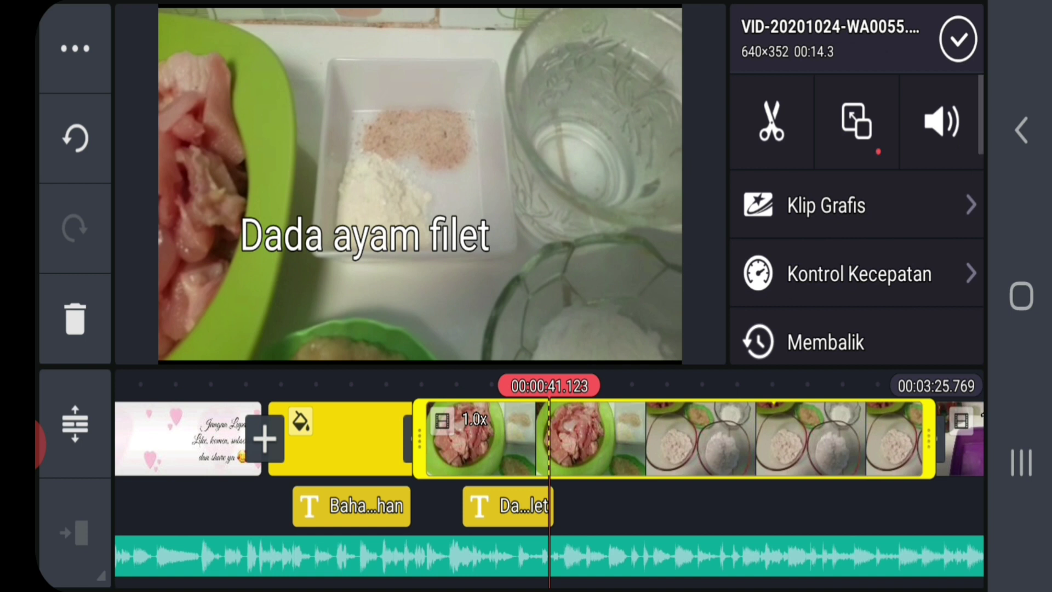
Lower the raw chicken clip's own sound to 13% in its Pengaduk mixer
click(941, 122)
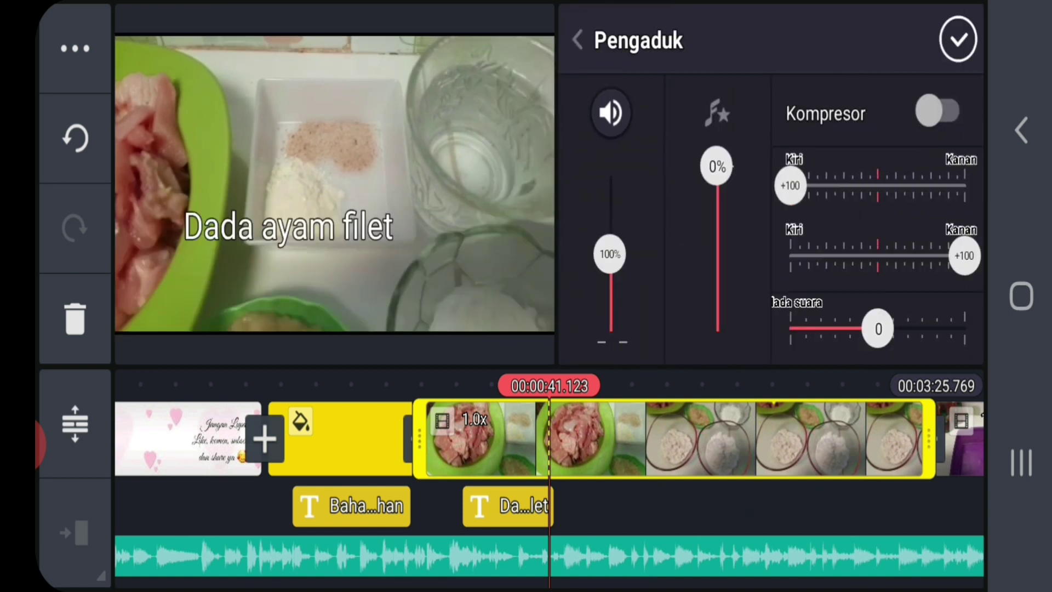
drag(610, 254, 610, 333)
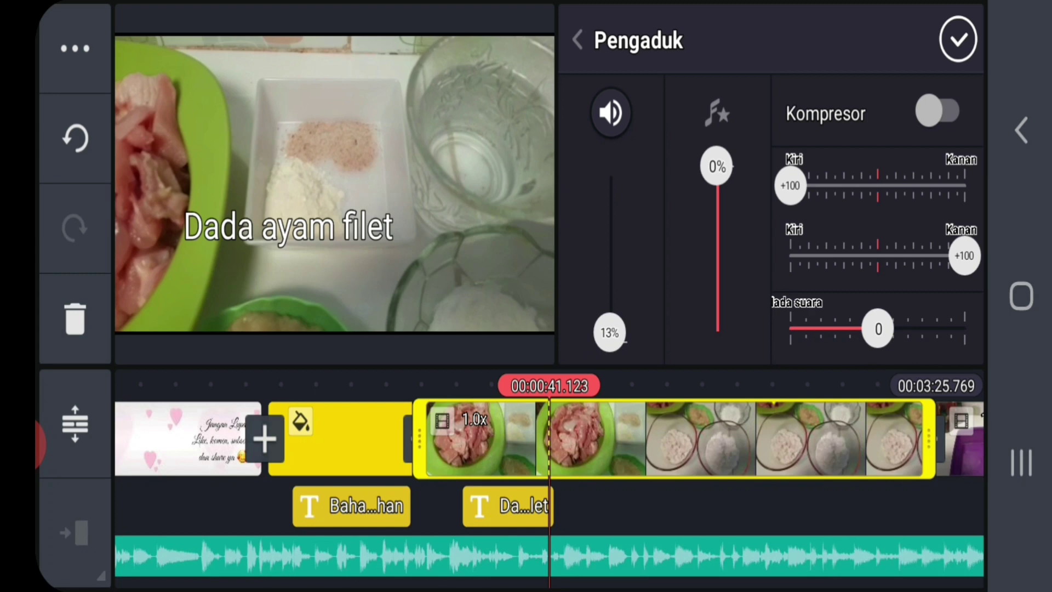
click(958, 39)
Replay the chicken shot, then shorten the Dada ayam filet caption layer
drag(328, 437, 575, 438)
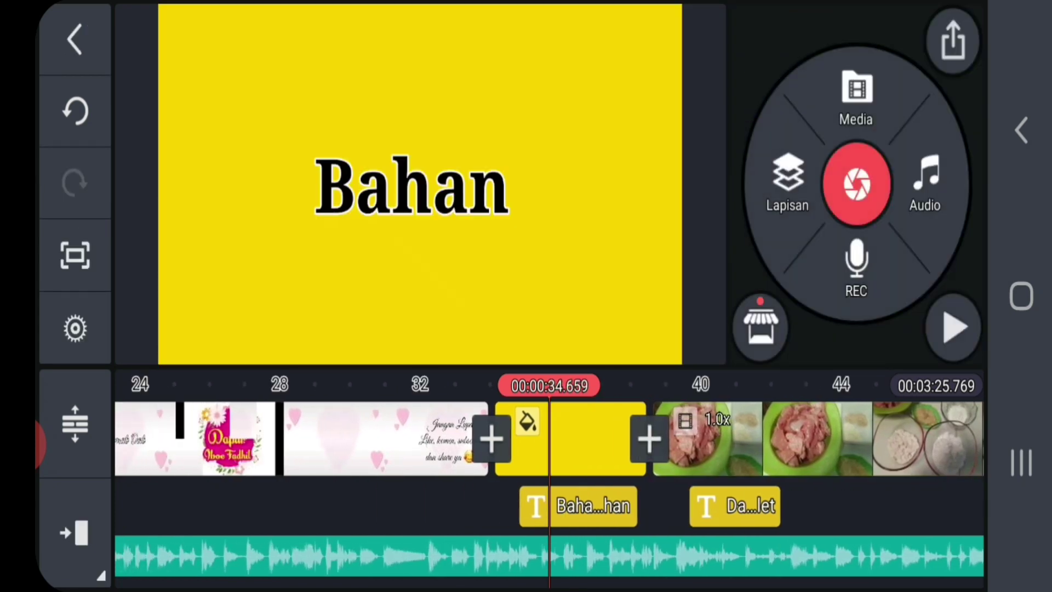
click(953, 328)
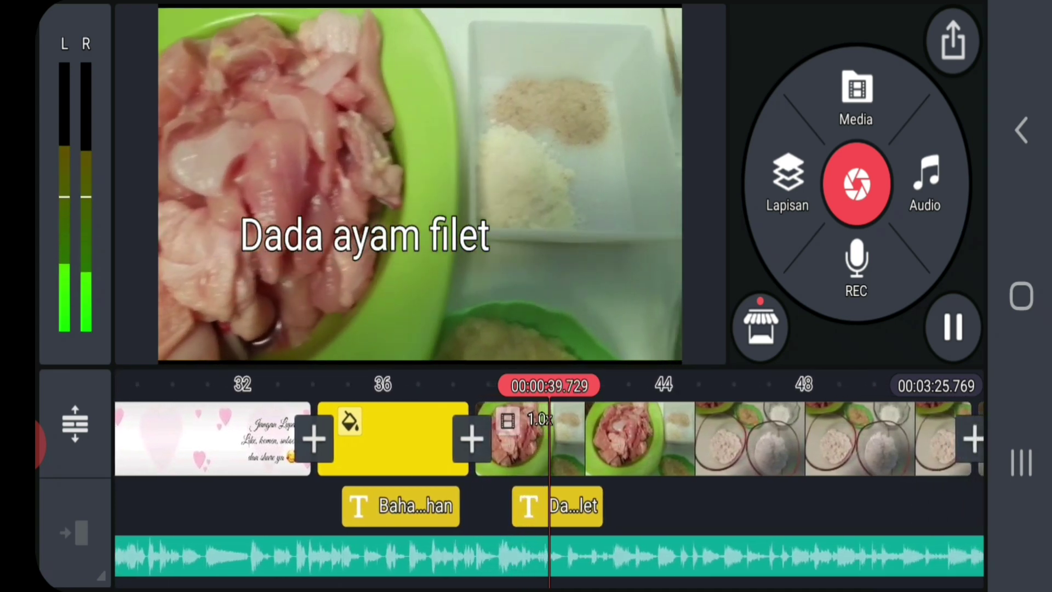
click(953, 327)
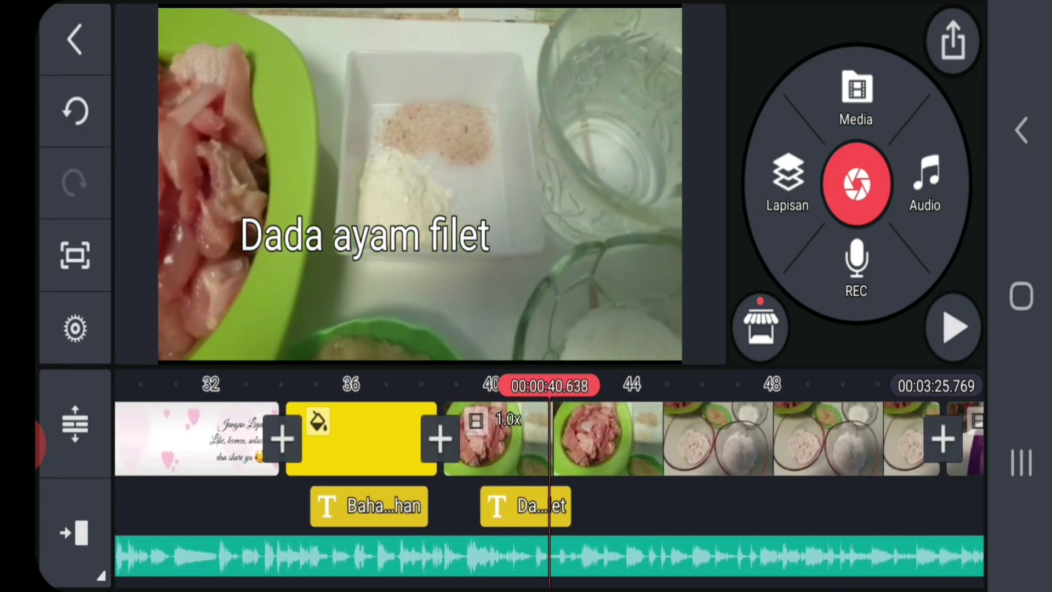
click(525, 505)
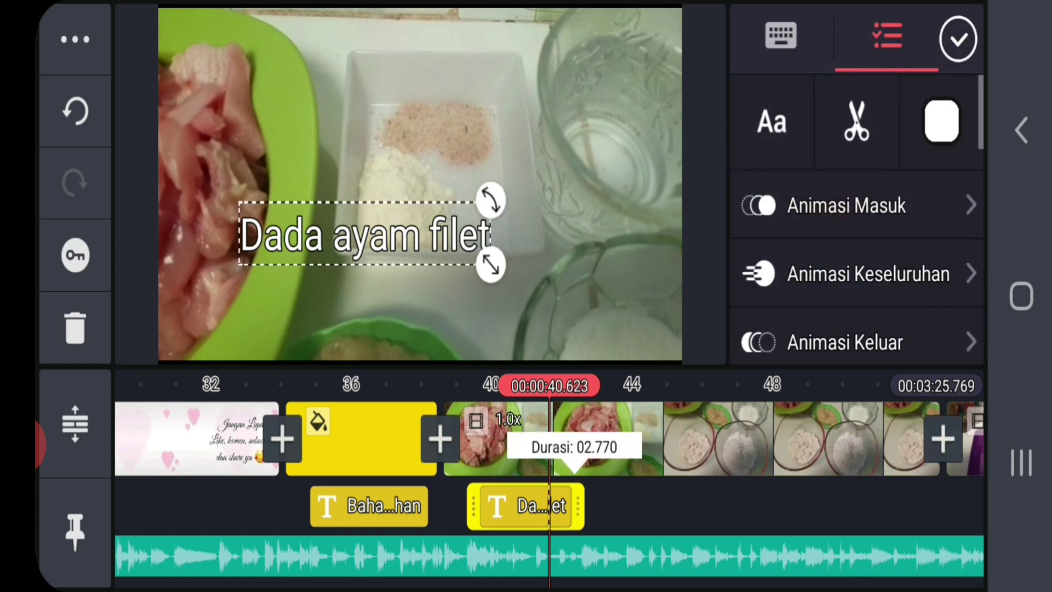
drag(586, 505, 556, 505)
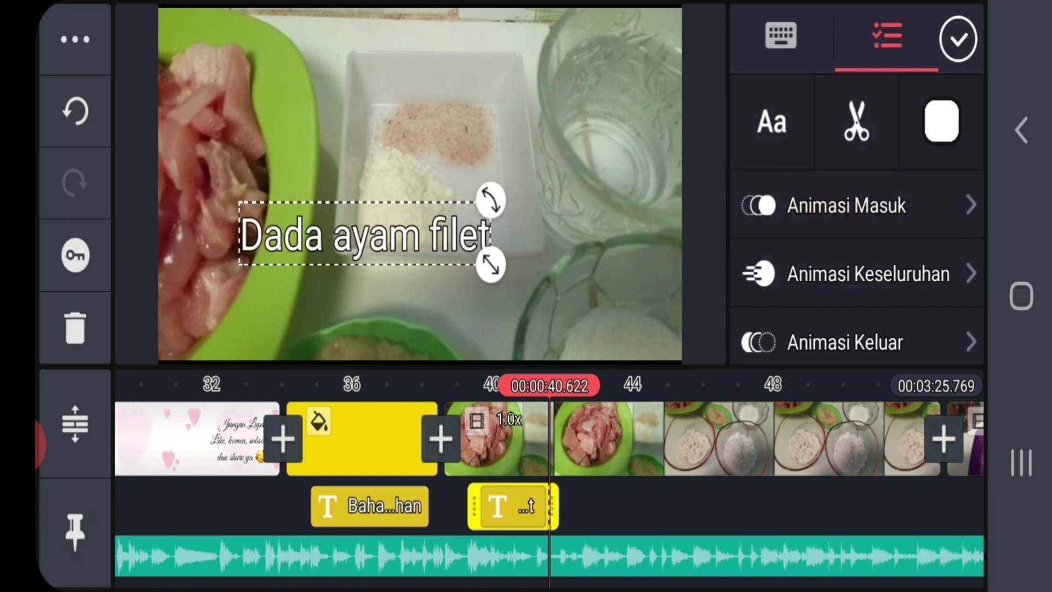
drag(555, 506, 540, 506)
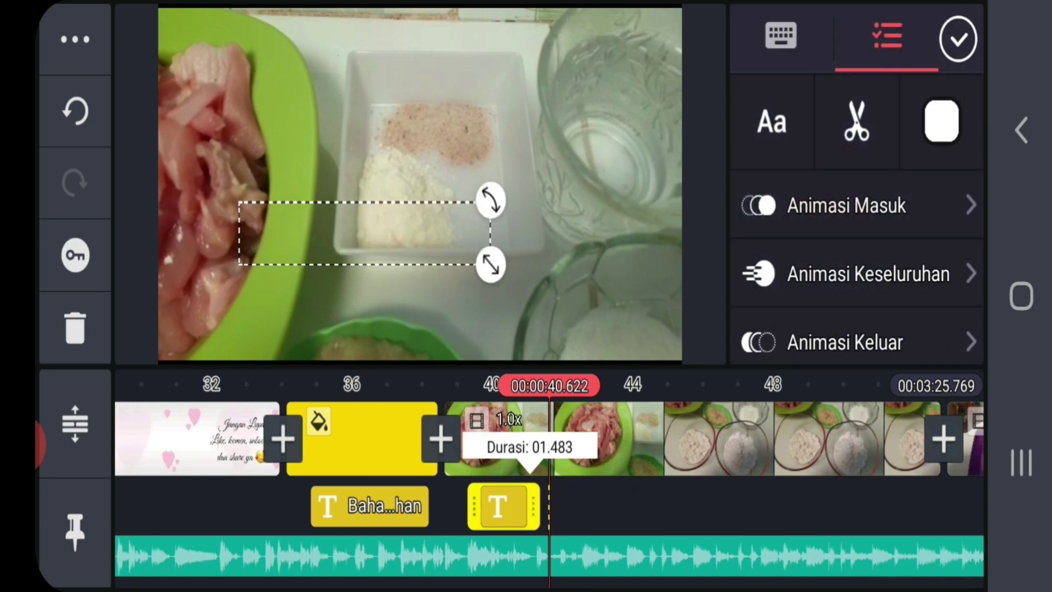
click(958, 39)
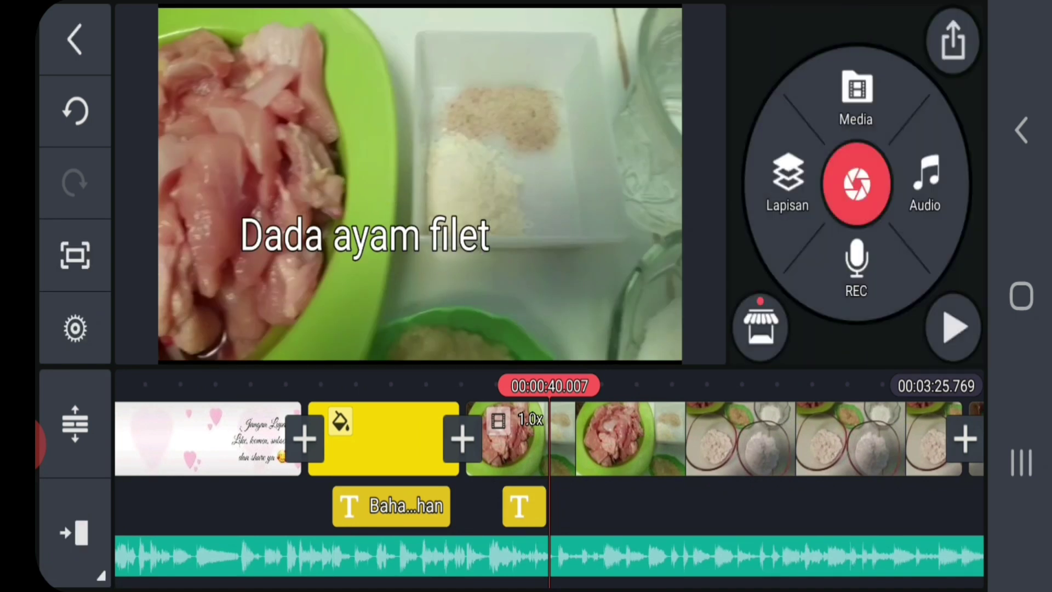
Shift the caption left, trim it to about 1.1 seconds, and replay it
click(520, 505)
mouse_move(365, 236)
mouse_down()
mouse_move(271, 246)
mouse_move(304, 246)
mouse_up()
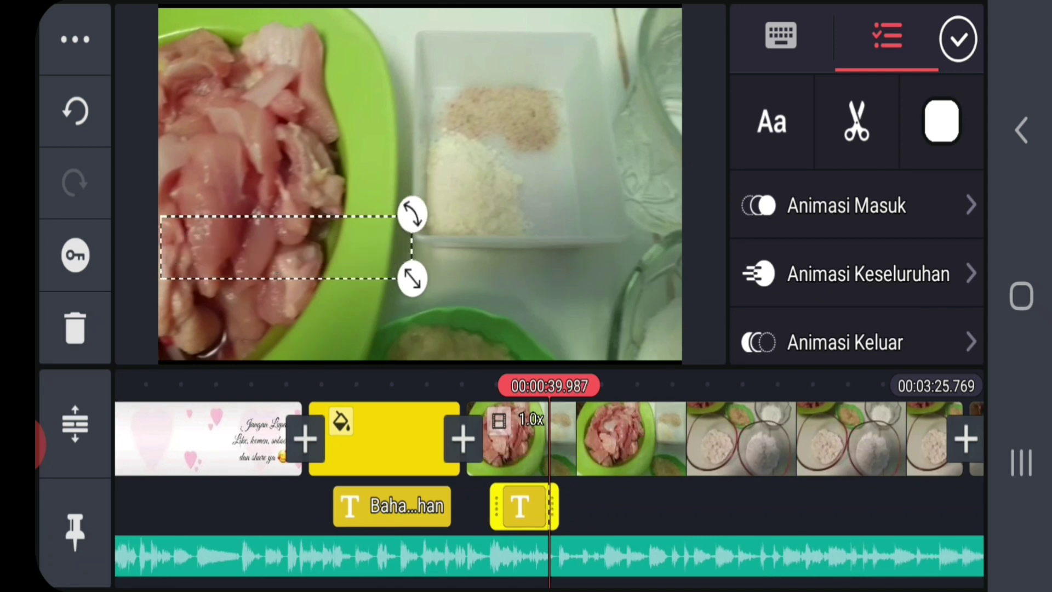
drag(558, 505, 548, 505)
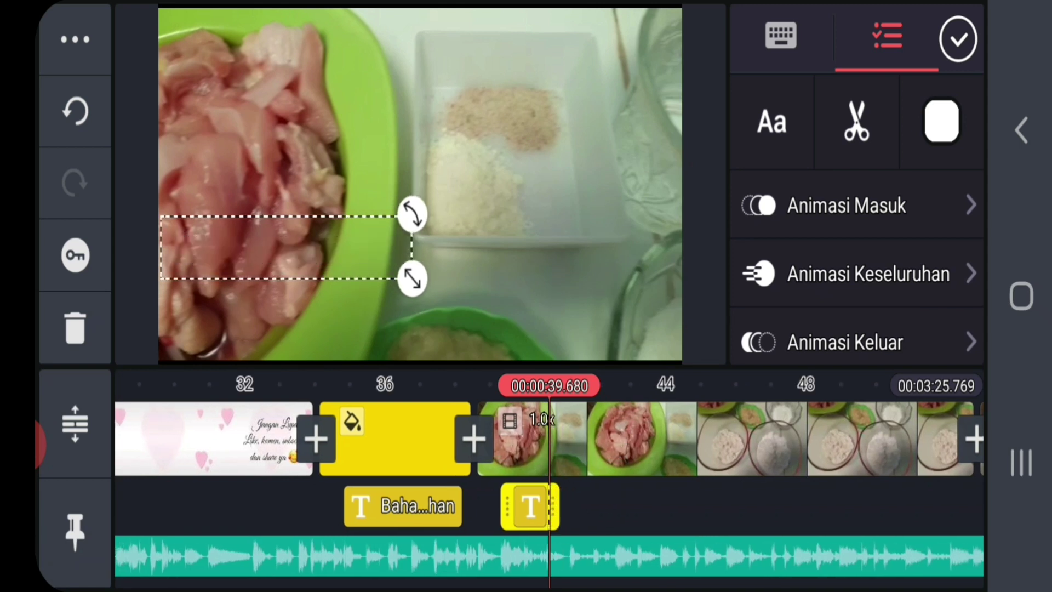
click(956, 39)
click(953, 327)
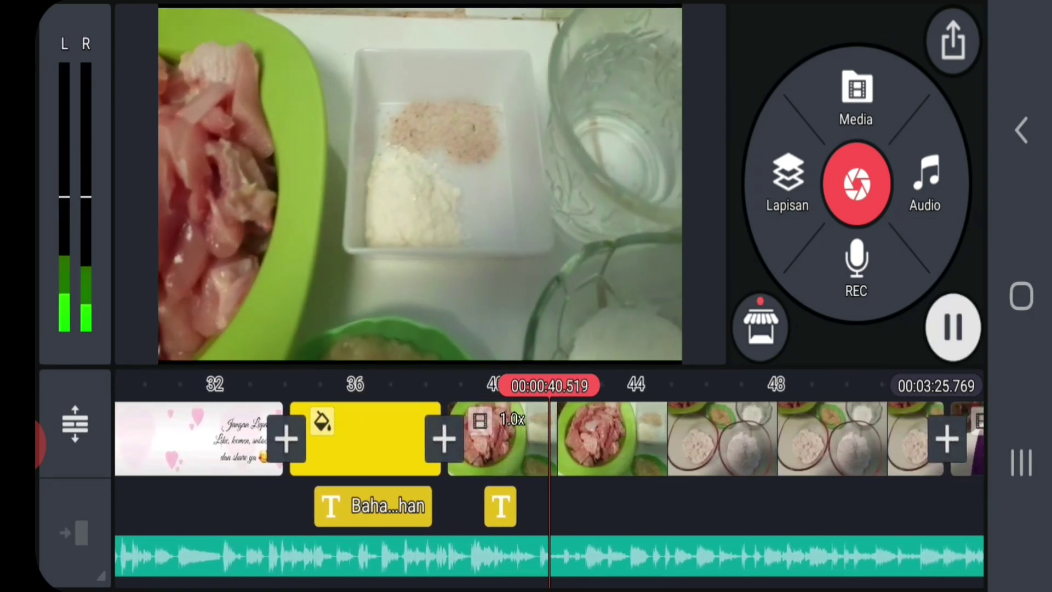
click(953, 326)
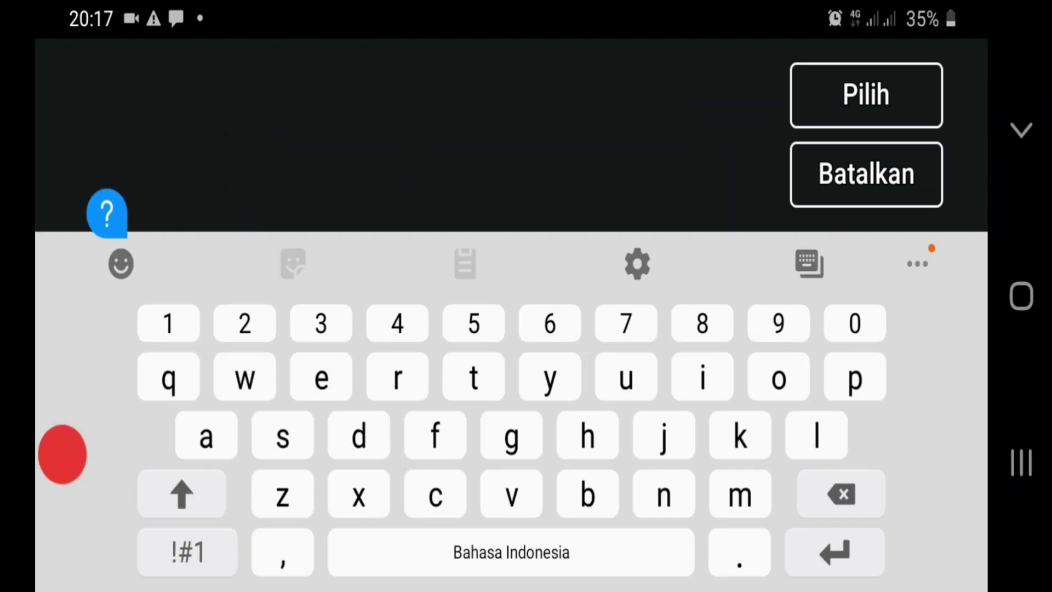
text(penyeda)
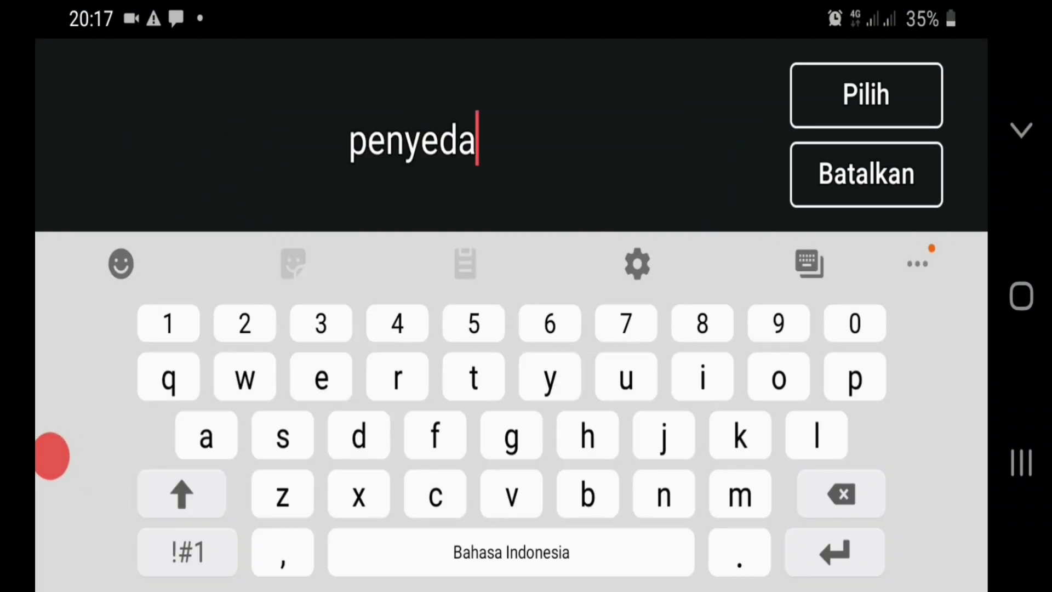
text(p rasa)
Enter the two-line caption 'penyedap rasa' / 'dan merica', fixing typos, and confirm it
key(Return)
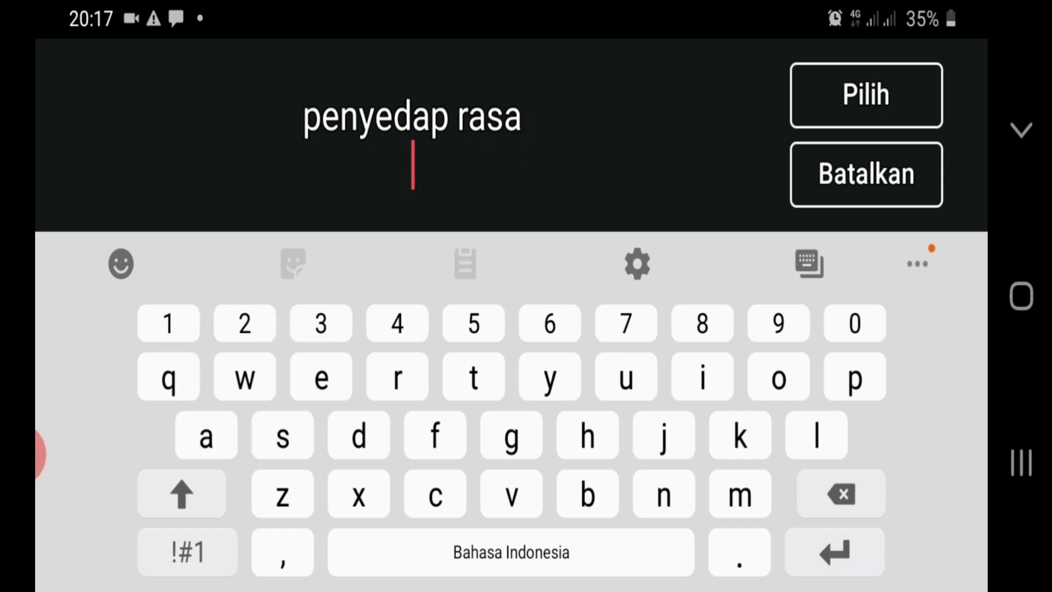
text(dan keri)
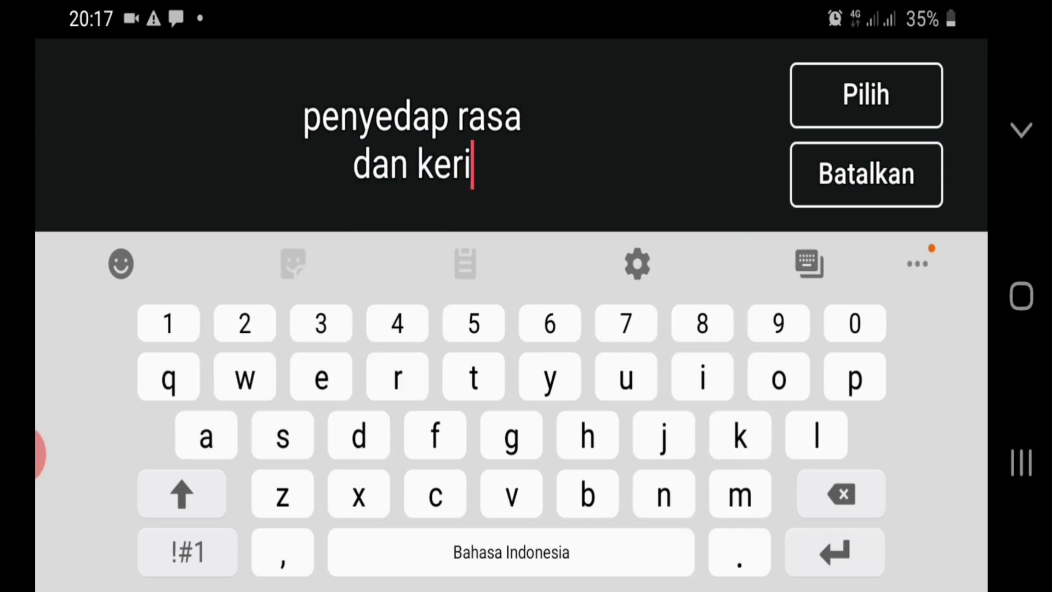
text(c)
key(BackSpace)
text(mmm)
key(BackSpace)
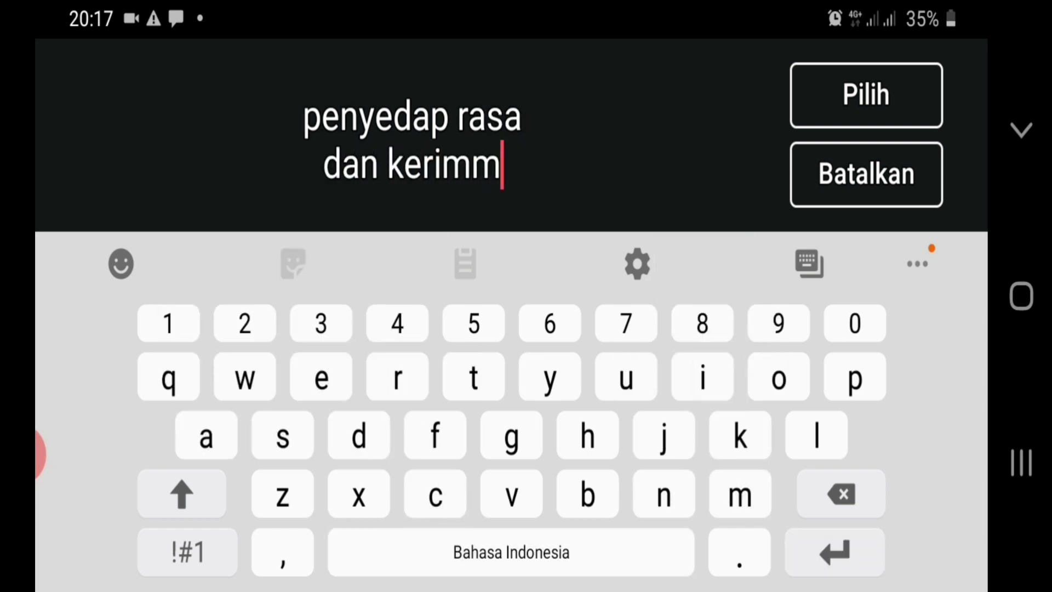
key(BackSpace)
key(BackSpace)
key(BackSpace)
key(BackSpace)
key(BackSpace)
key(BackSpace)
text(me)
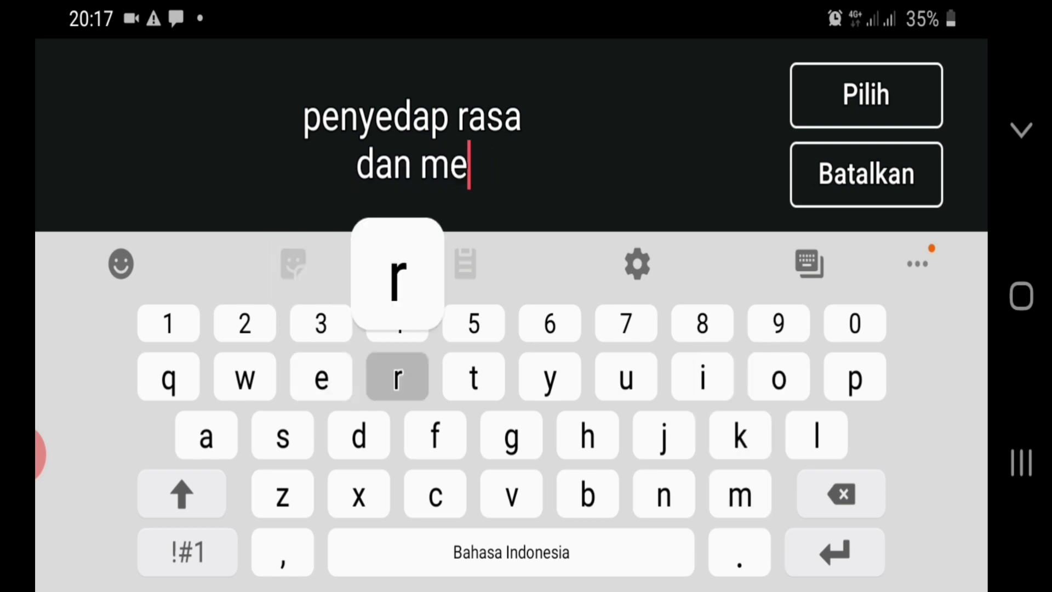
text(rica)
click(865, 95)
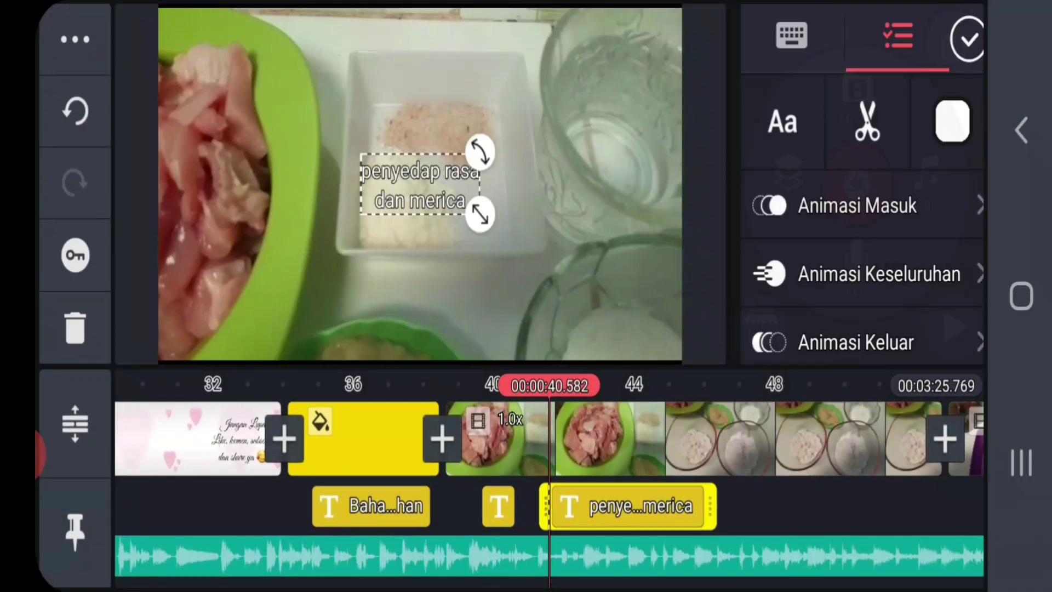
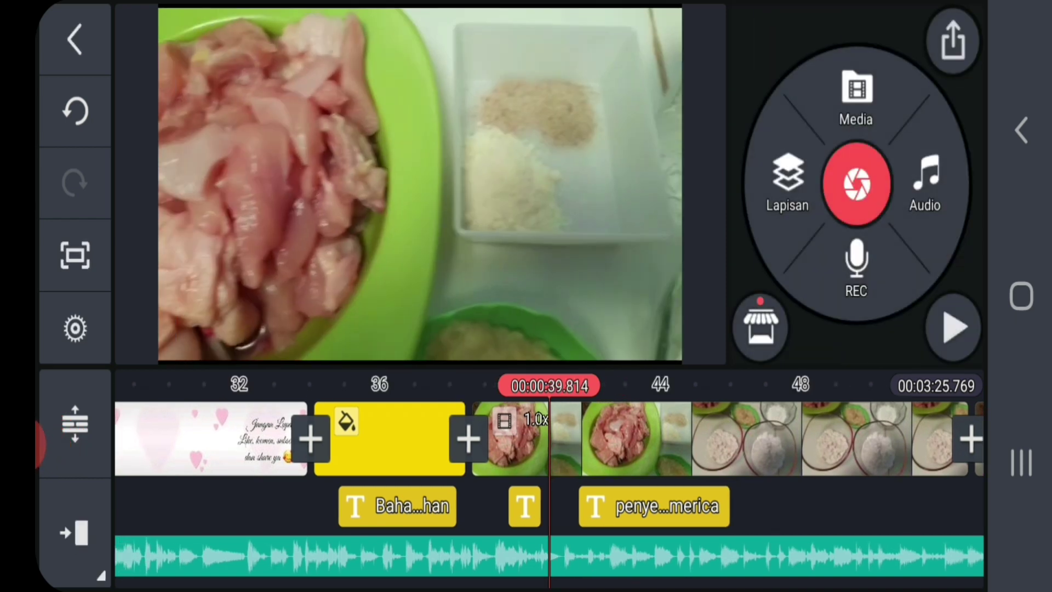
Preview the video, then trim the 'penyedap rasa dan merica' caption to a much shorter duration
click(953, 327)
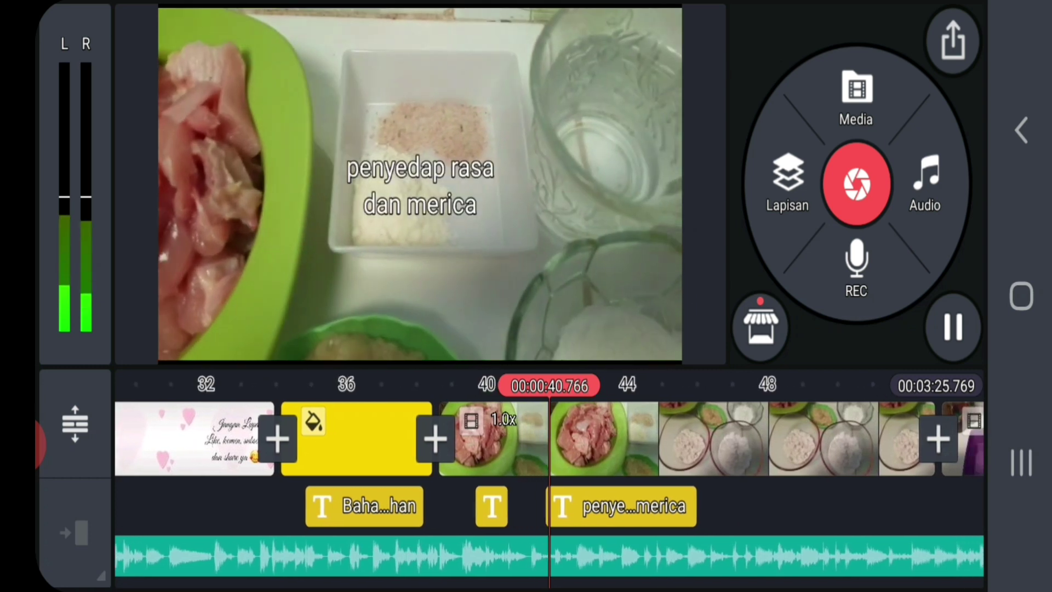
click(953, 328)
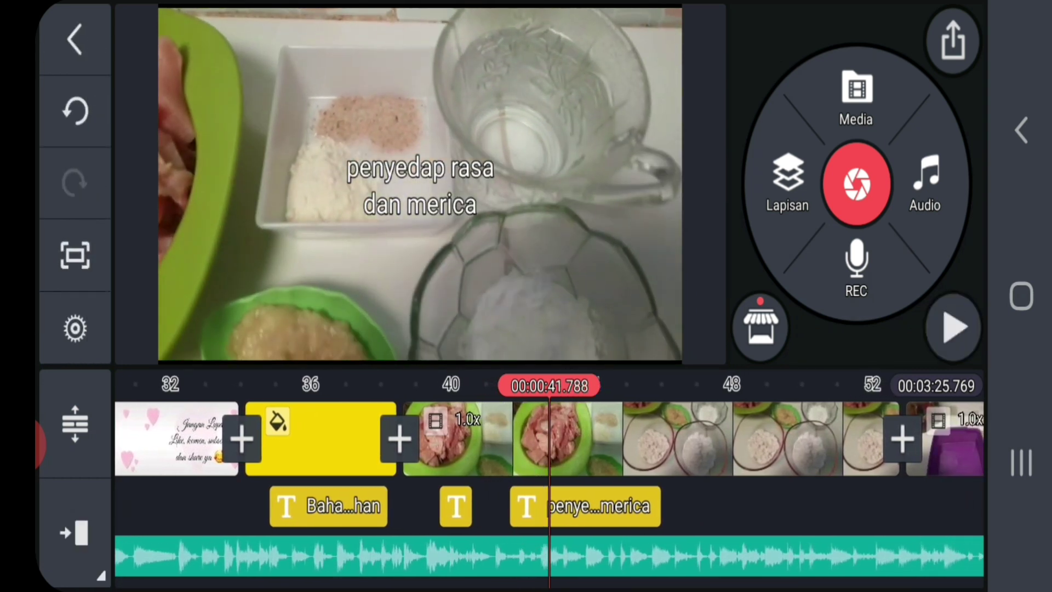
click(585, 505)
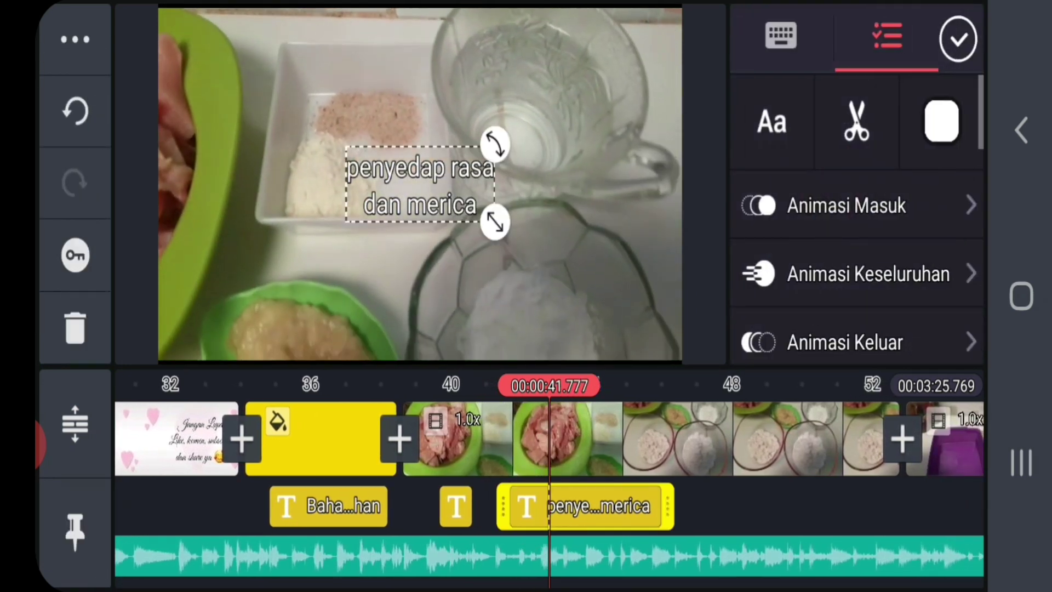
drag(659, 505, 557, 506)
click(958, 39)
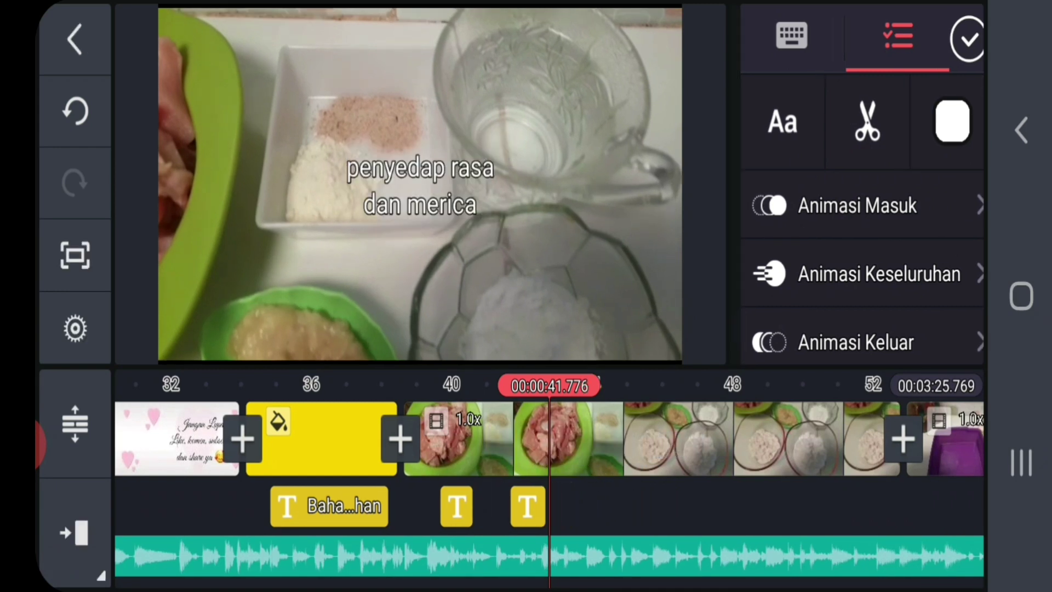
Replay the preview from about 39.8 seconds and check the third caption clip
drag(493, 435, 605, 435)
click(954, 327)
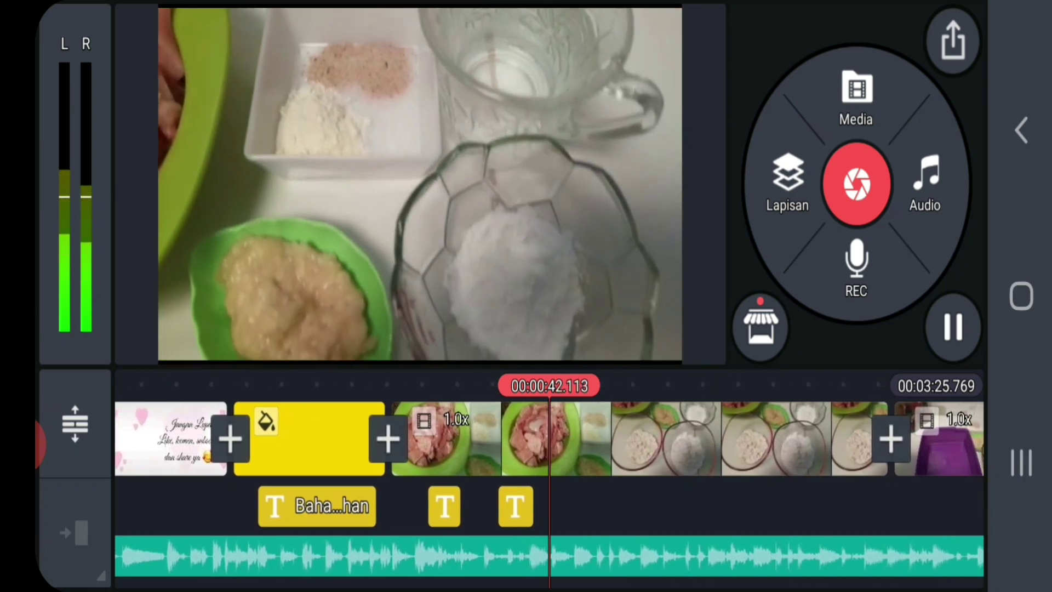
click(954, 327)
click(505, 506)
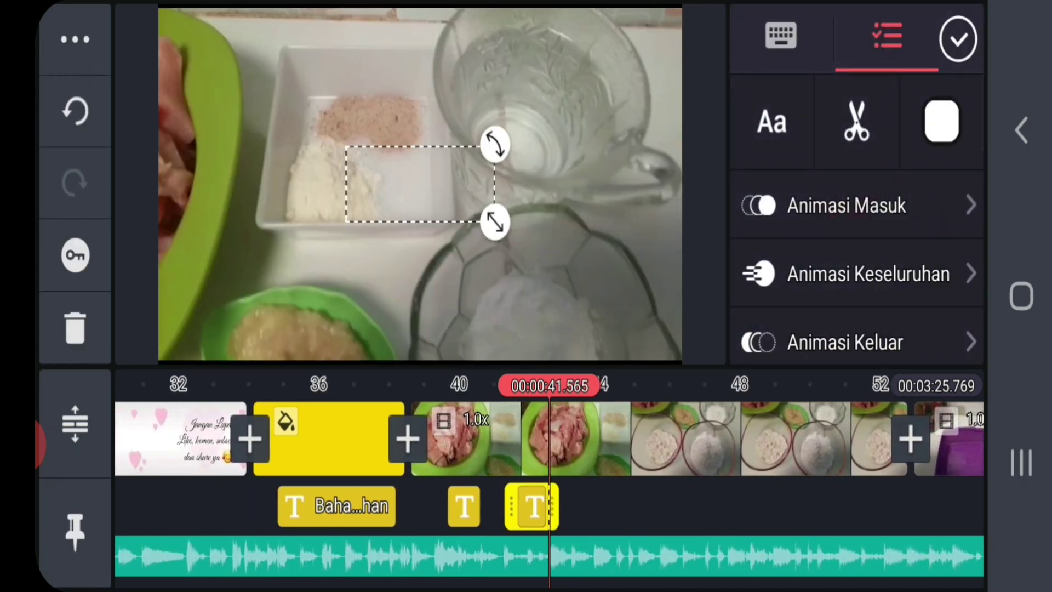
click(957, 39)
Scrub the timeline forward from about 40 seconds to 54.7 seconds
mouse_move(493, 436)
mouse_down()
mouse_move(543, 436)
mouse_move(506, 436)
mouse_up()
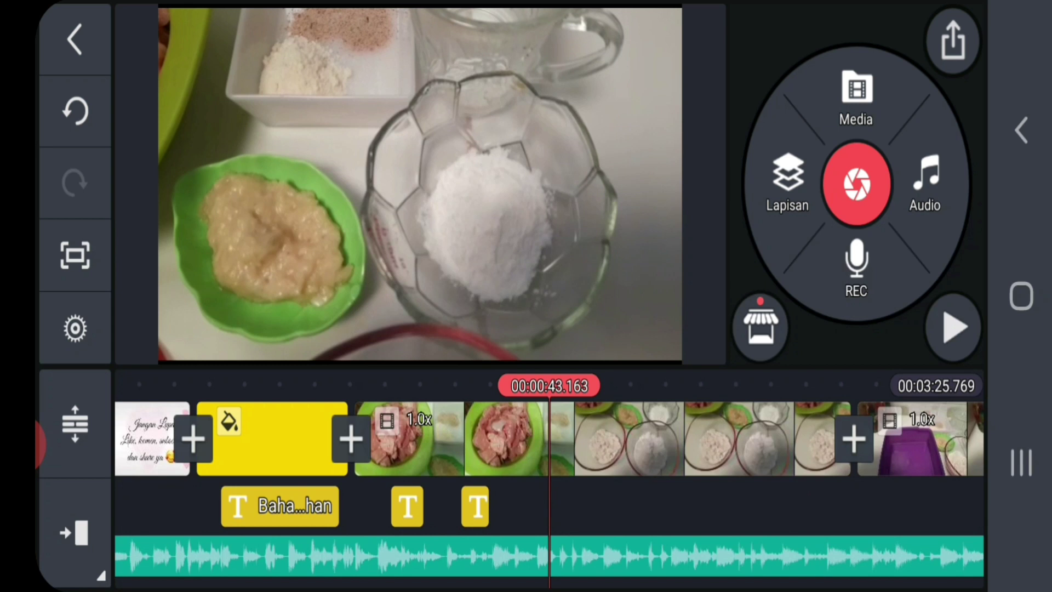
drag(575, 436, 412, 435)
drag(575, 436, 510, 436)
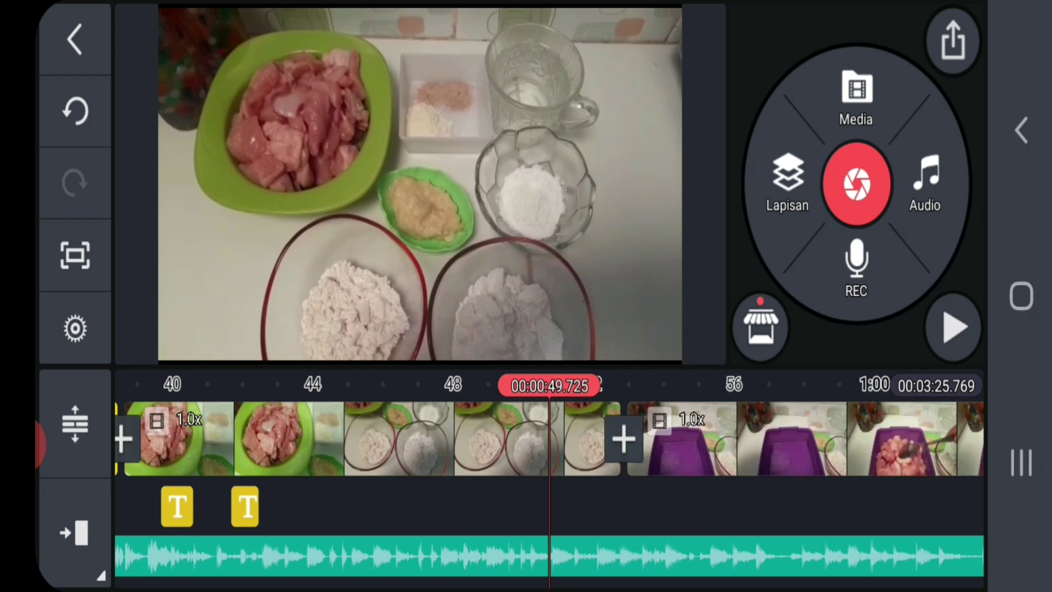
drag(575, 435, 436, 435)
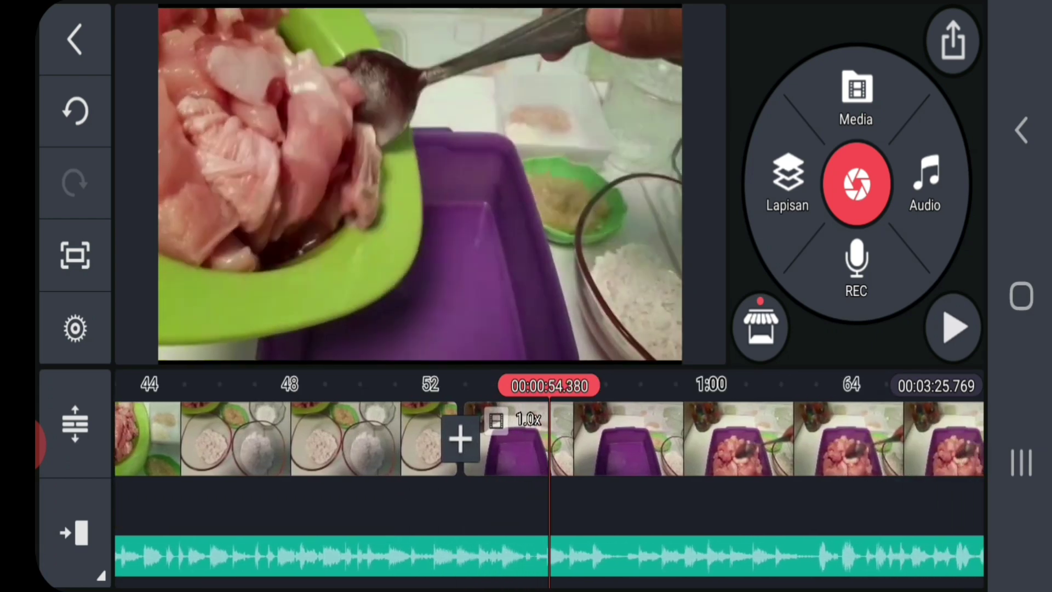
drag(575, 436, 562, 435)
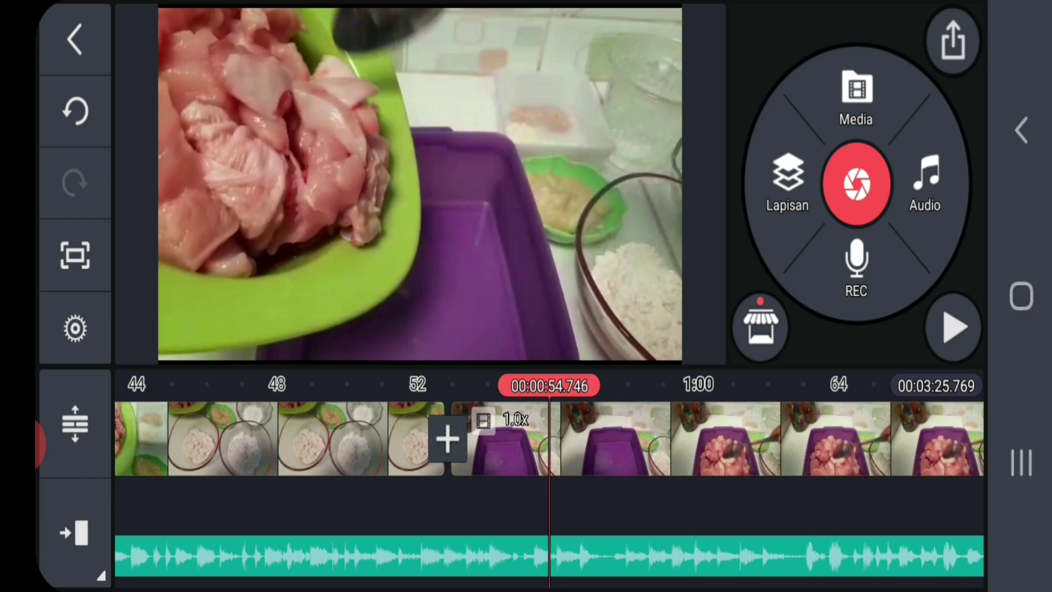
Add the text layer 'Masukan 1/2 kg daging ayam filet', enlarge it lower-left, and preview it
click(787, 185)
click(710, 247)
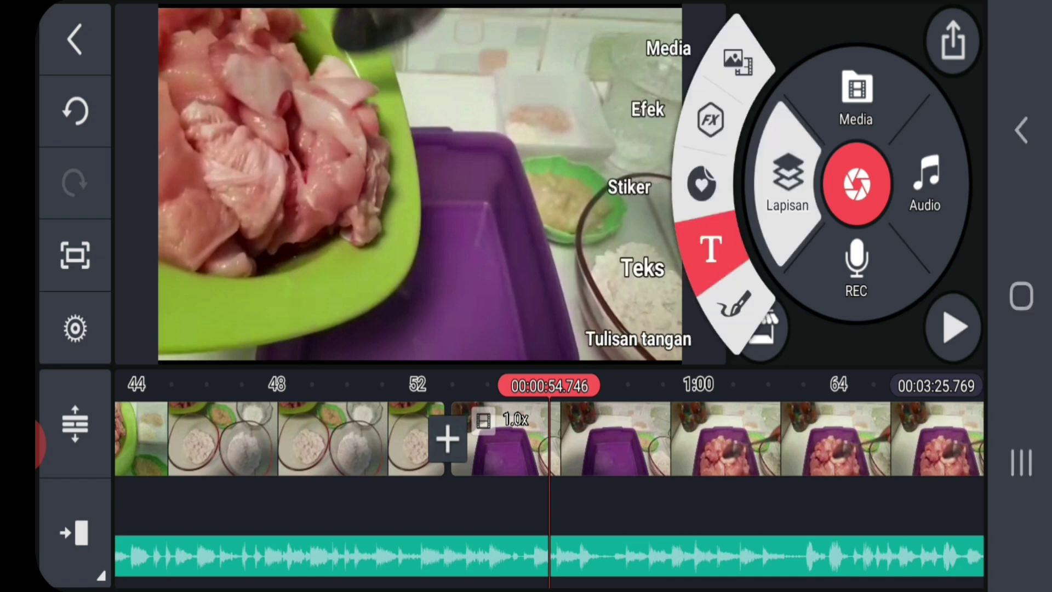
text(Mas)
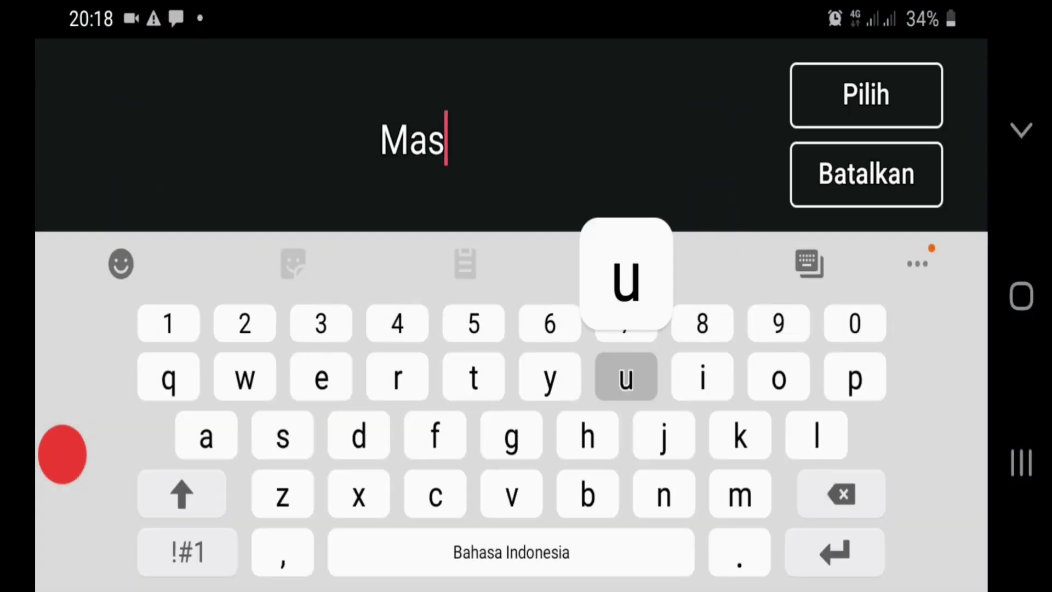
text(ukan )
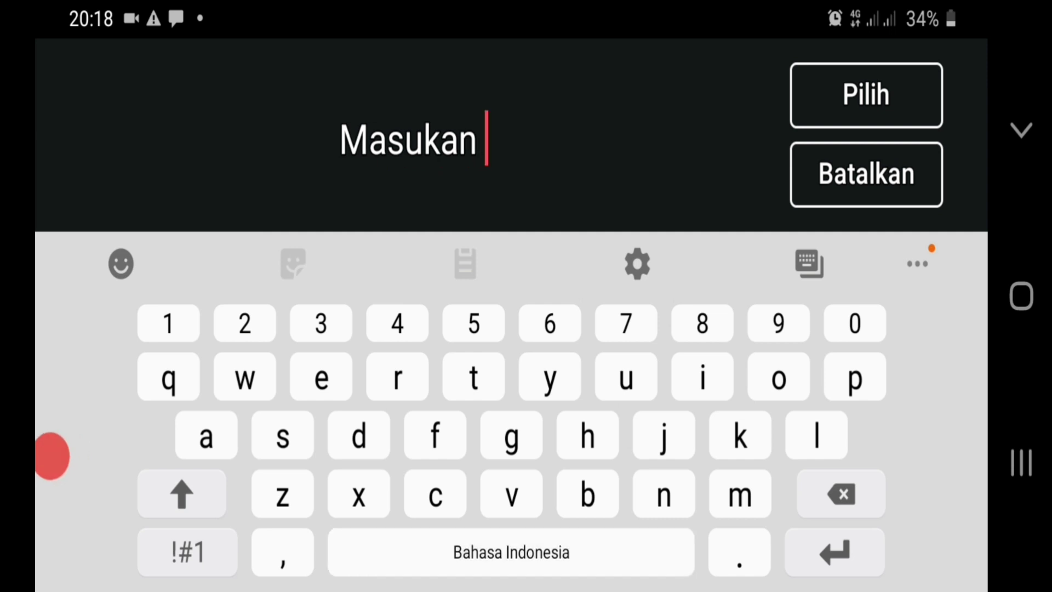
text(1)
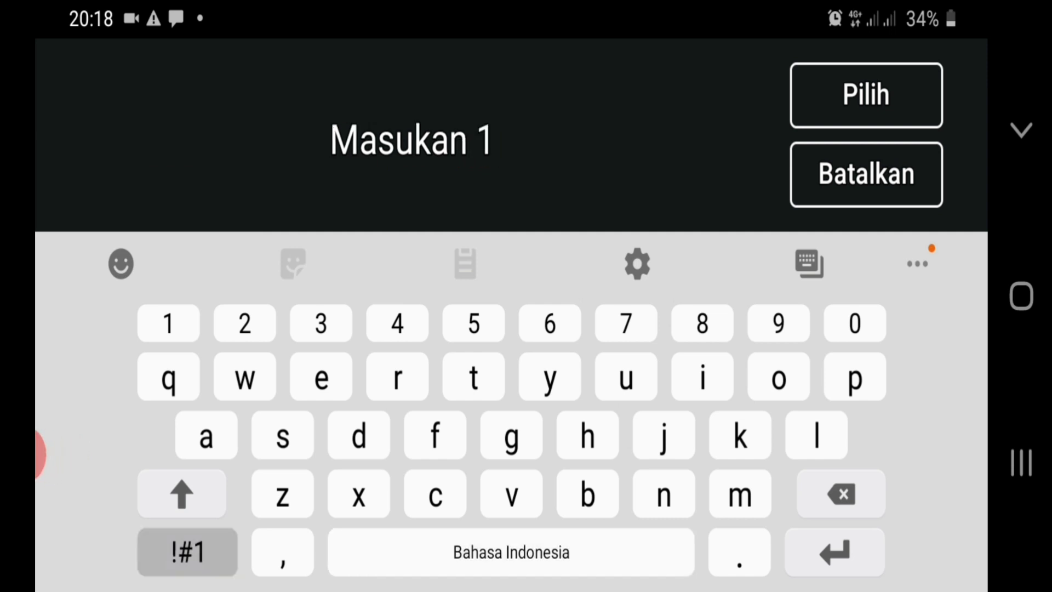
click(188, 552)
text(/2 )
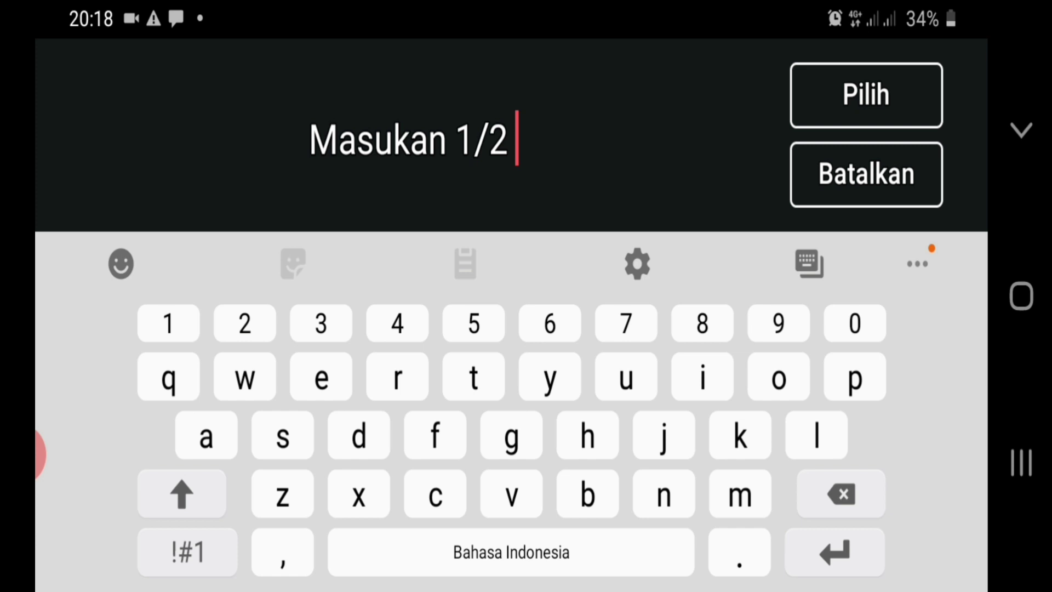
text(kg da)
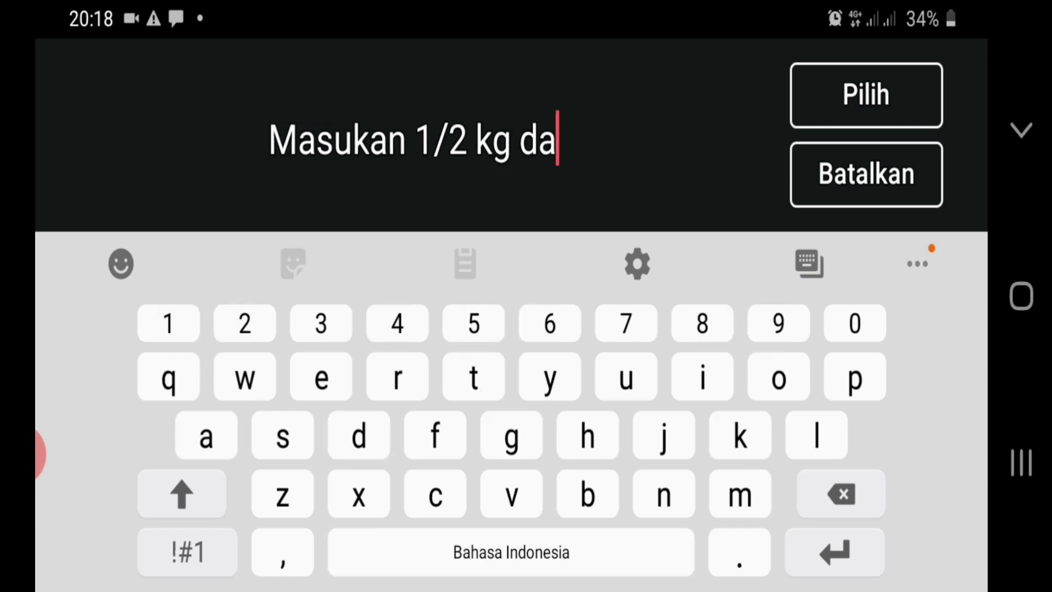
text(ging ayam )
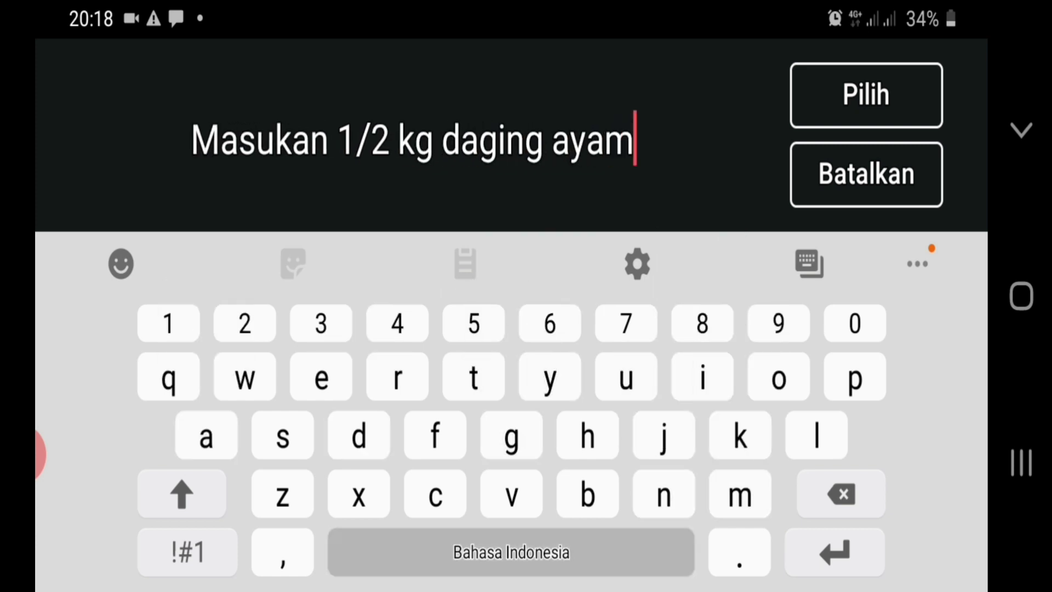
text(filet)
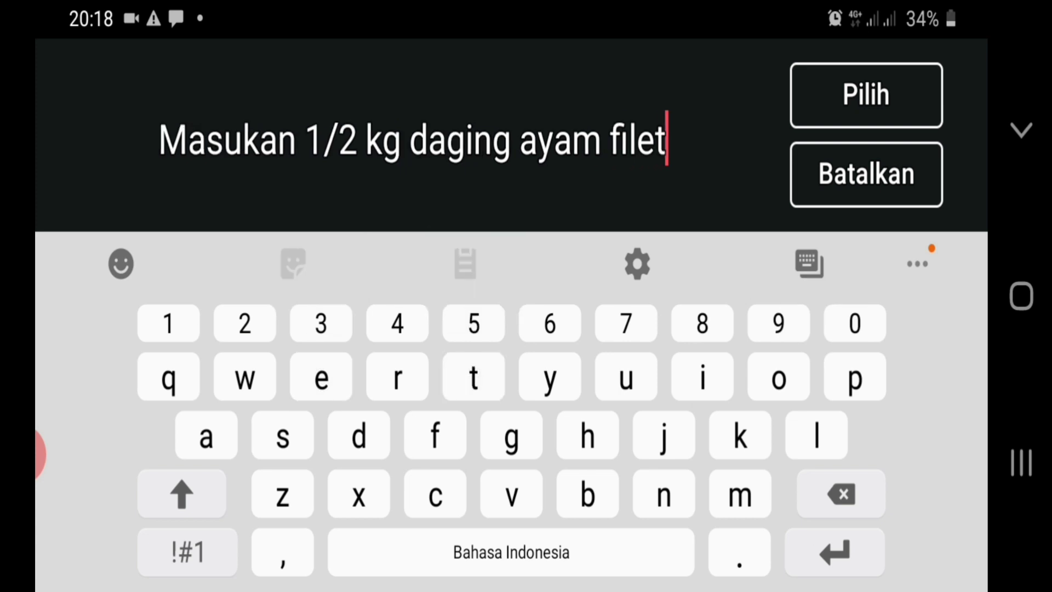
click(866, 94)
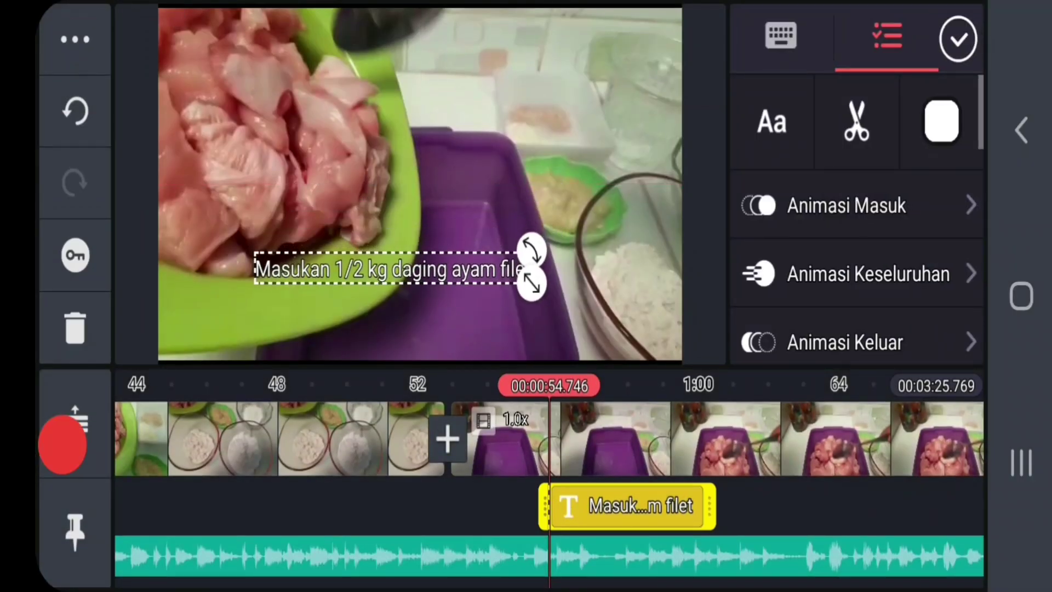
drag(416, 186, 391, 268)
click(959, 40)
click(952, 325)
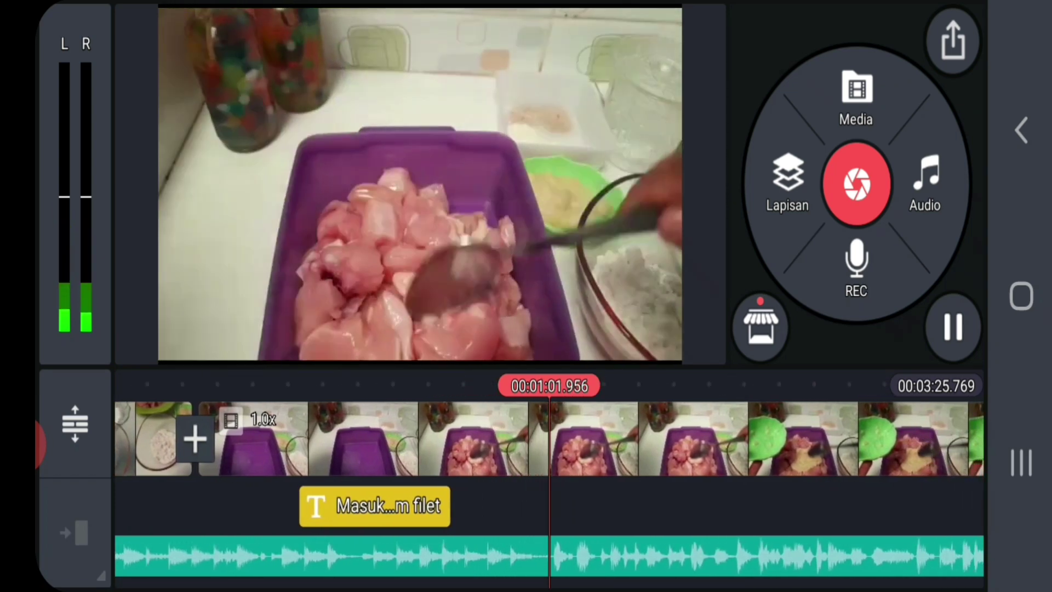
Stop playback near one minute and select the chicken-in-tub mixing clip for editing
key(space)
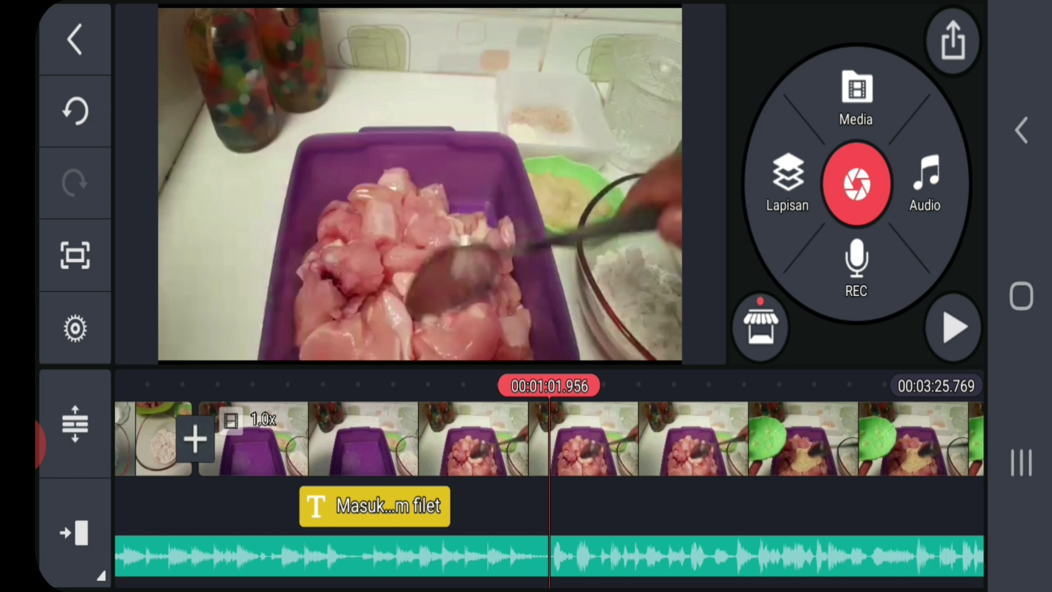
click(362, 440)
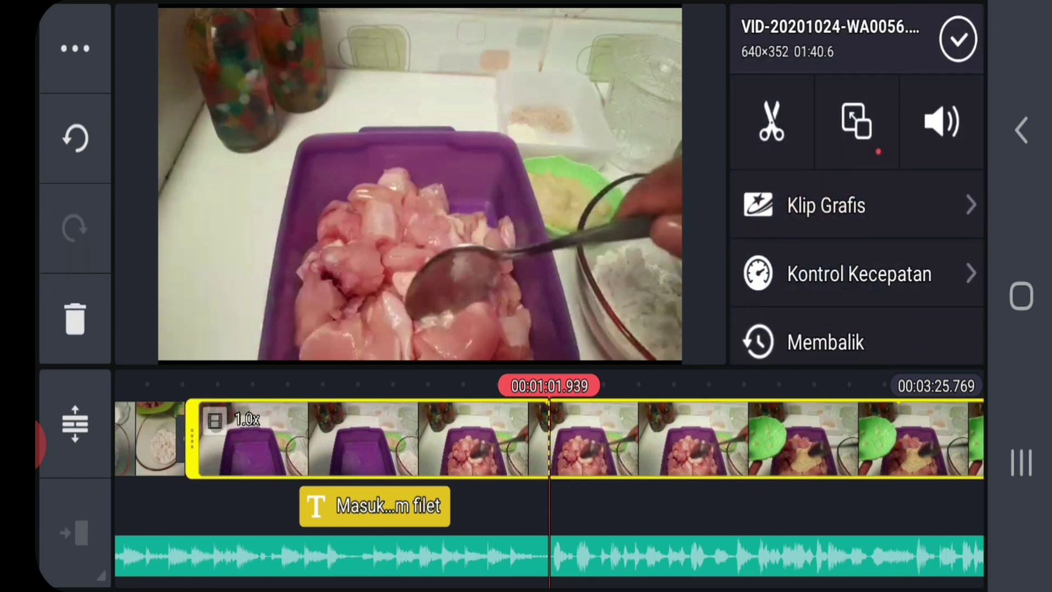
Speed the mixing clip up to 1.5x and mute its original audio
click(859, 274)
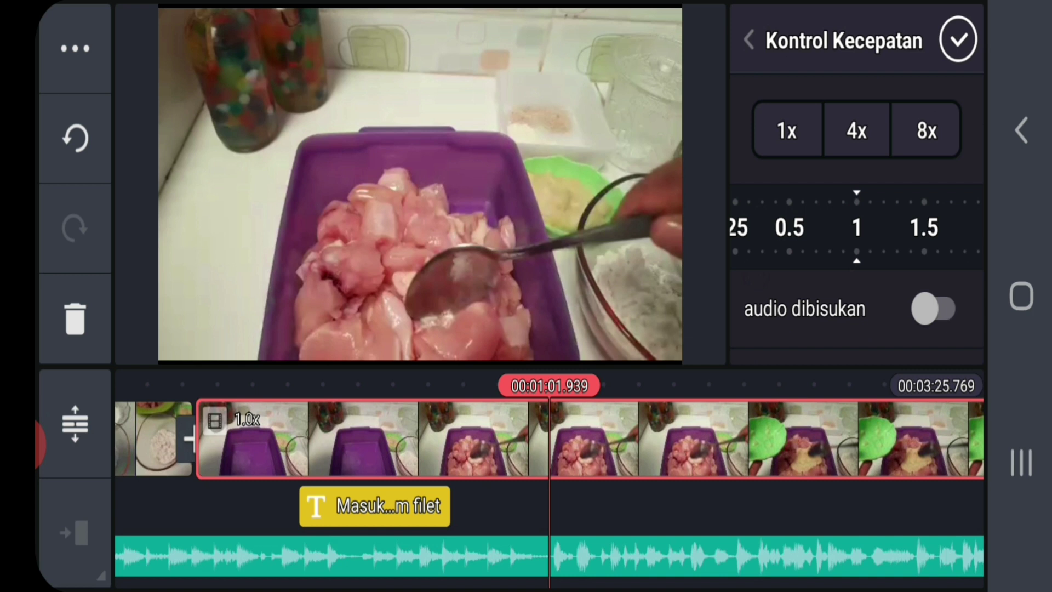
drag(924, 228, 857, 228)
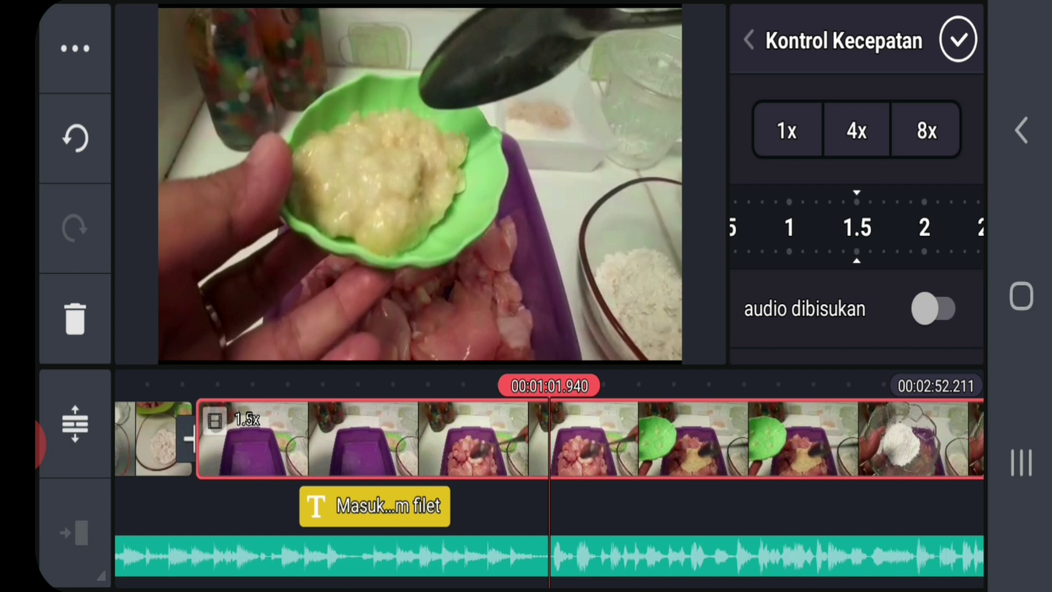
click(933, 309)
click(958, 40)
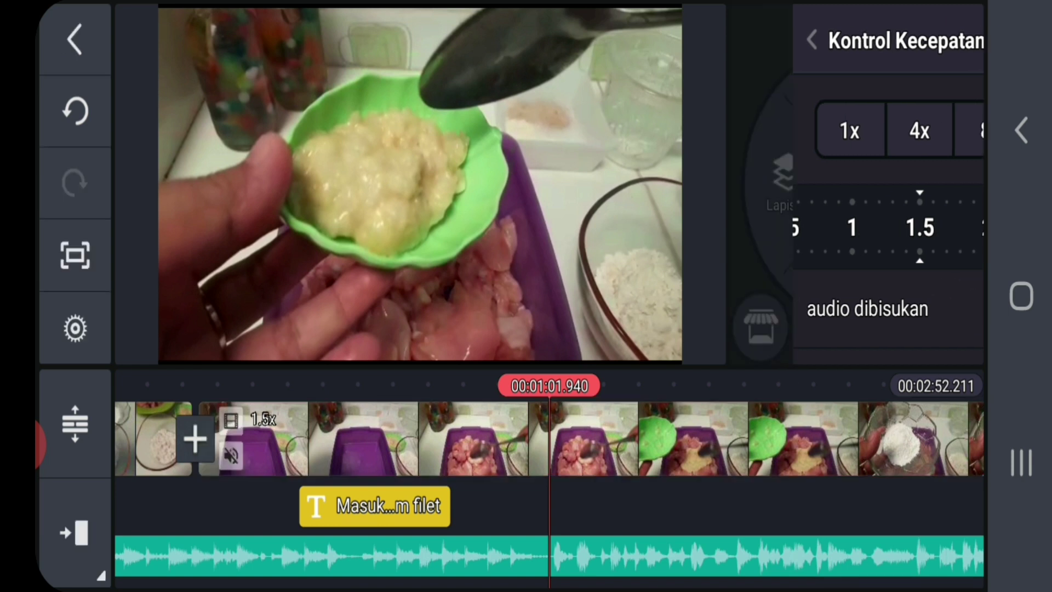
drag(411, 436, 673, 436)
drag(444, 436, 547, 436)
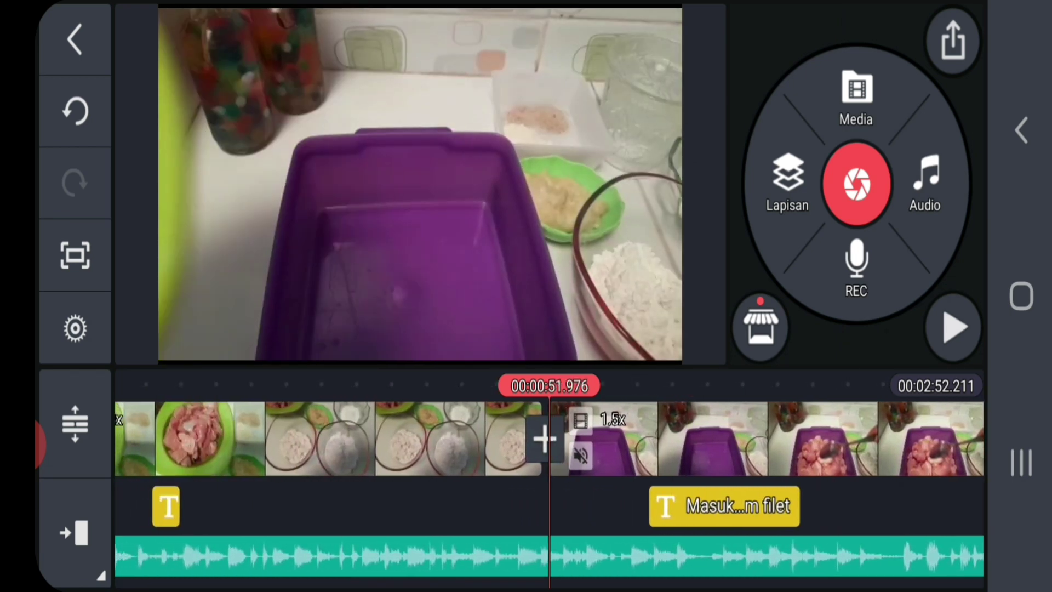
Play back the sped-up muted clip to check it, stopping around 1:15
click(953, 327)
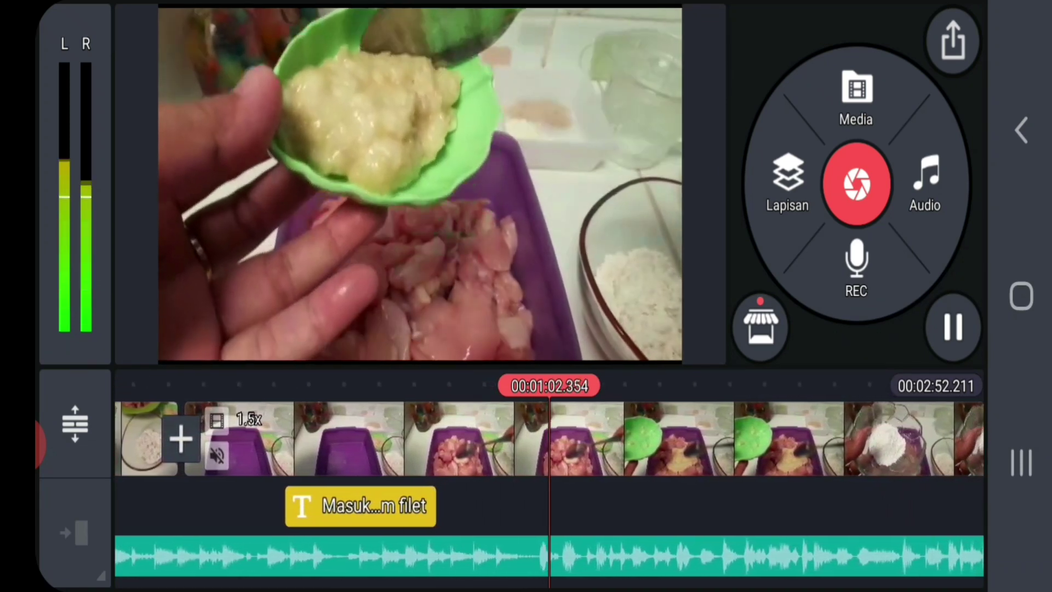
click(953, 327)
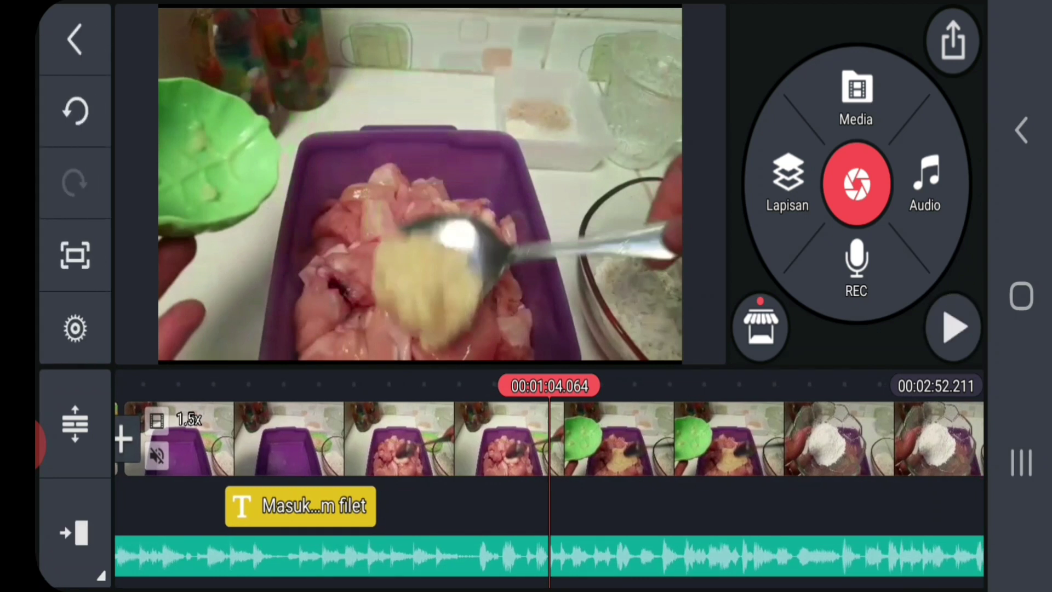
click(954, 327)
click(953, 326)
Add the SFX audio AUD-20200116-WA0006 as a new track at about 1:43
drag(739, 439, 329, 440)
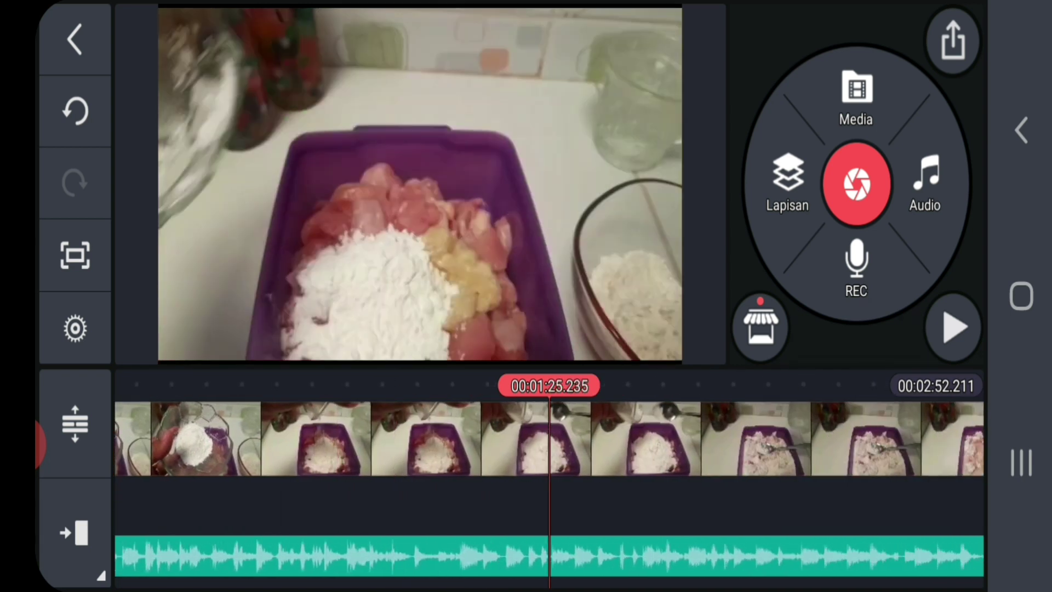
mouse_move(739, 440)
mouse_down()
mouse_move(329, 439)
mouse_move(475, 440)
mouse_up()
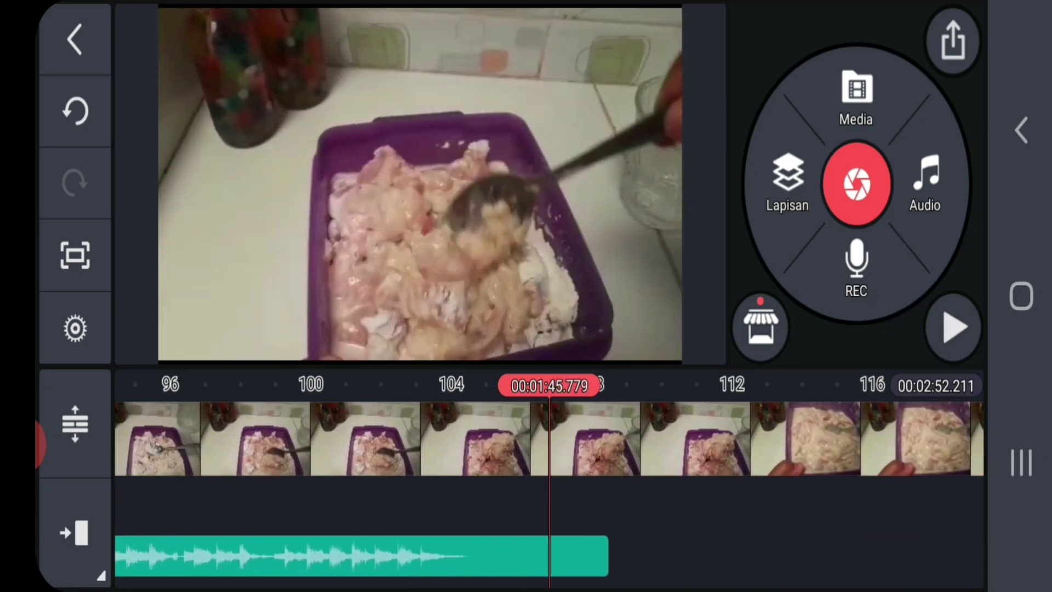
click(923, 186)
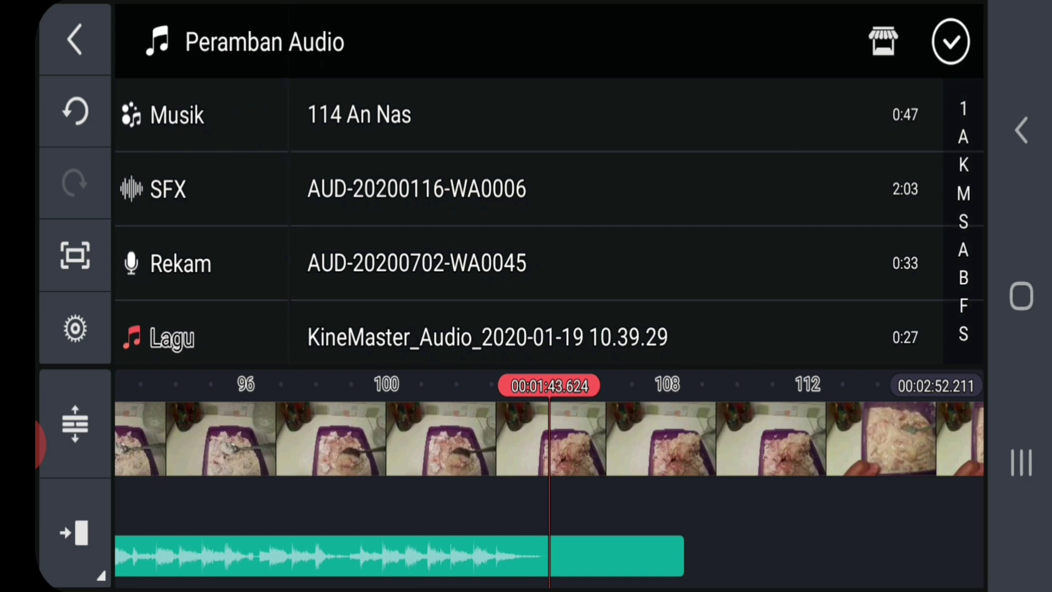
click(417, 189)
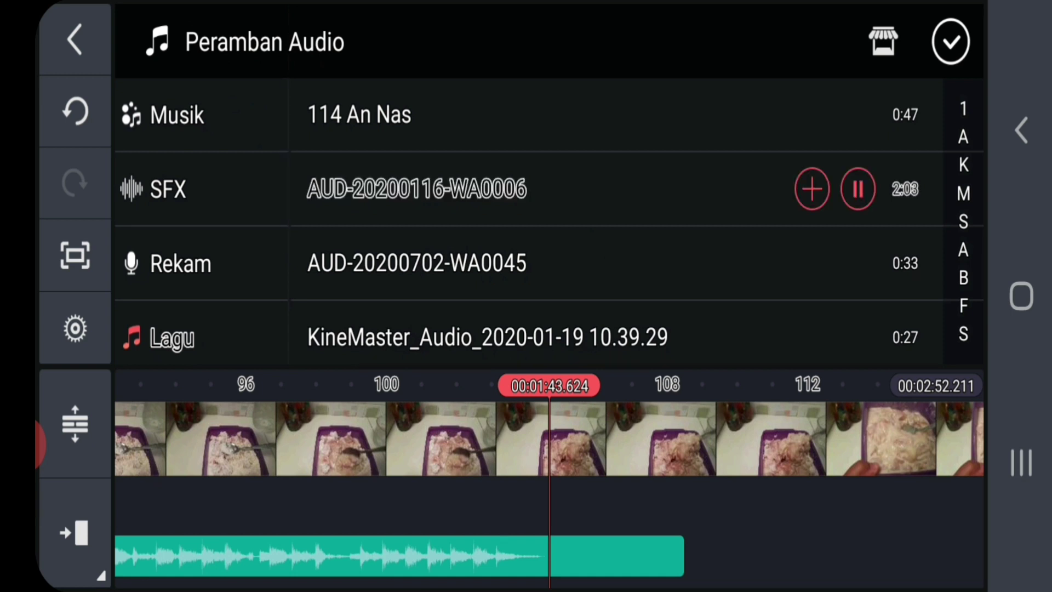
click(810, 189)
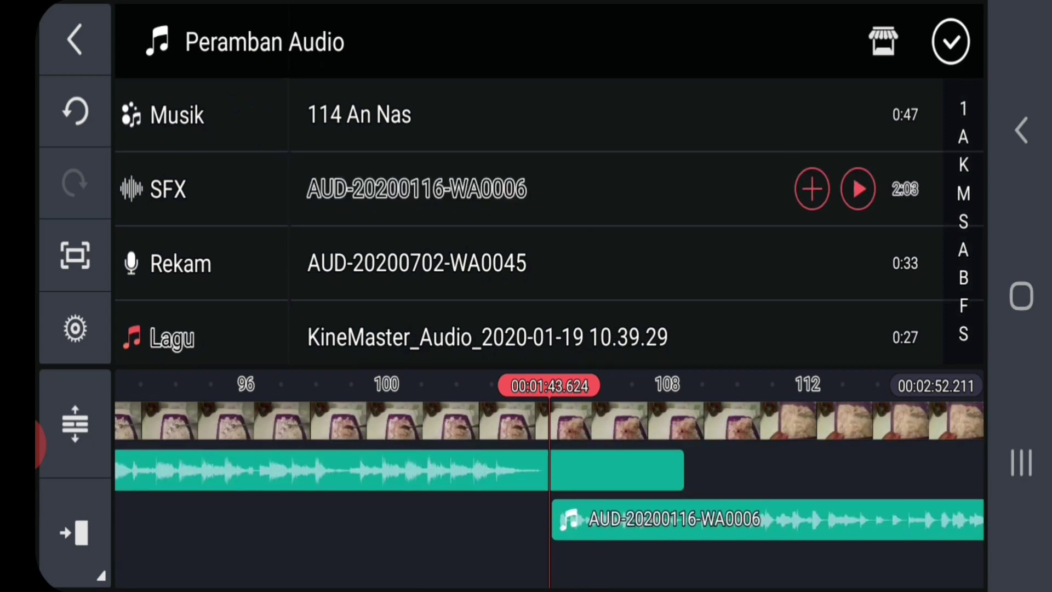
click(950, 41)
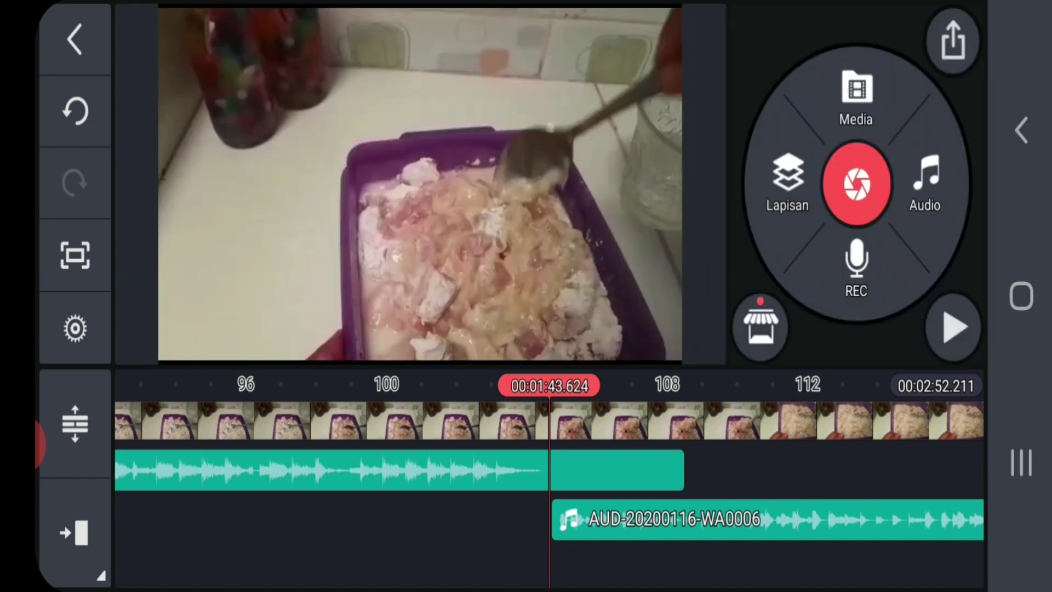
mouse_move(551, 477)
mouse_down()
mouse_move(481, 477)
mouse_move(606, 477)
mouse_up()
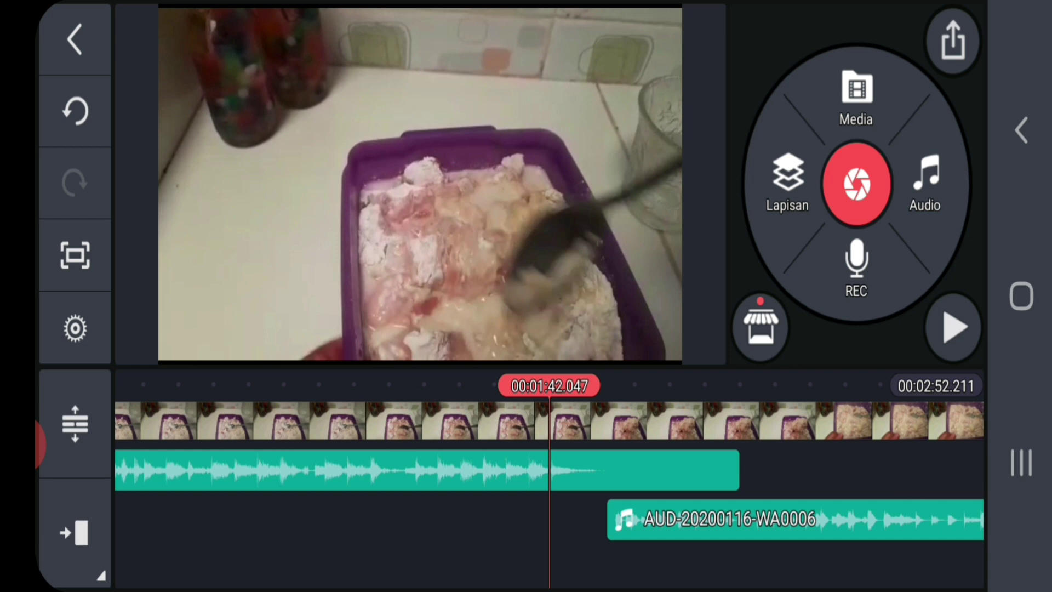
scroll(548, 468, right, 3)
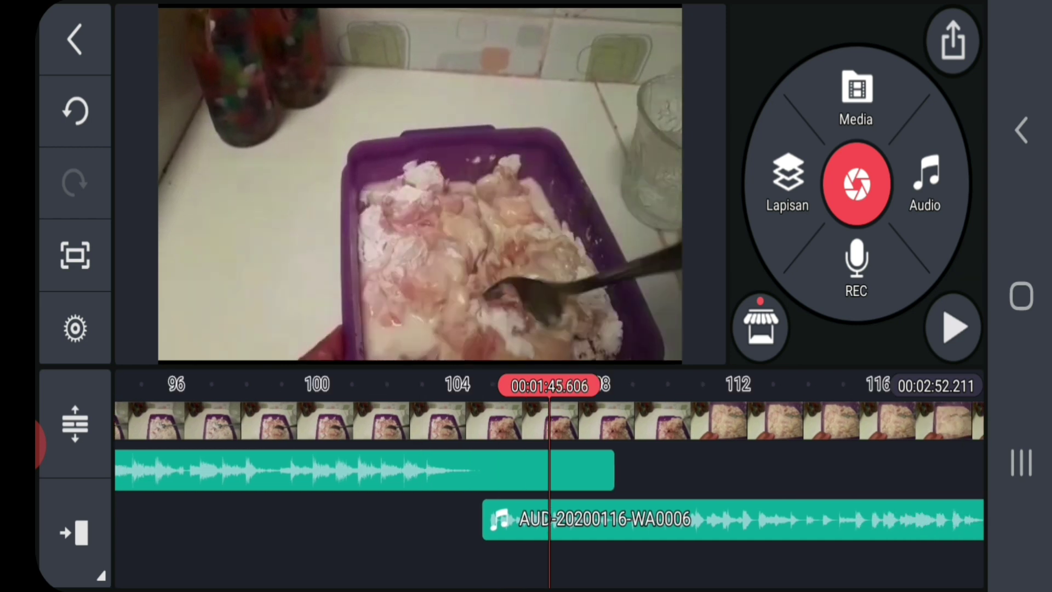
scroll(549, 469, right, 2)
scroll(549, 468, right, 5)
scroll(549, 419, right, 3)
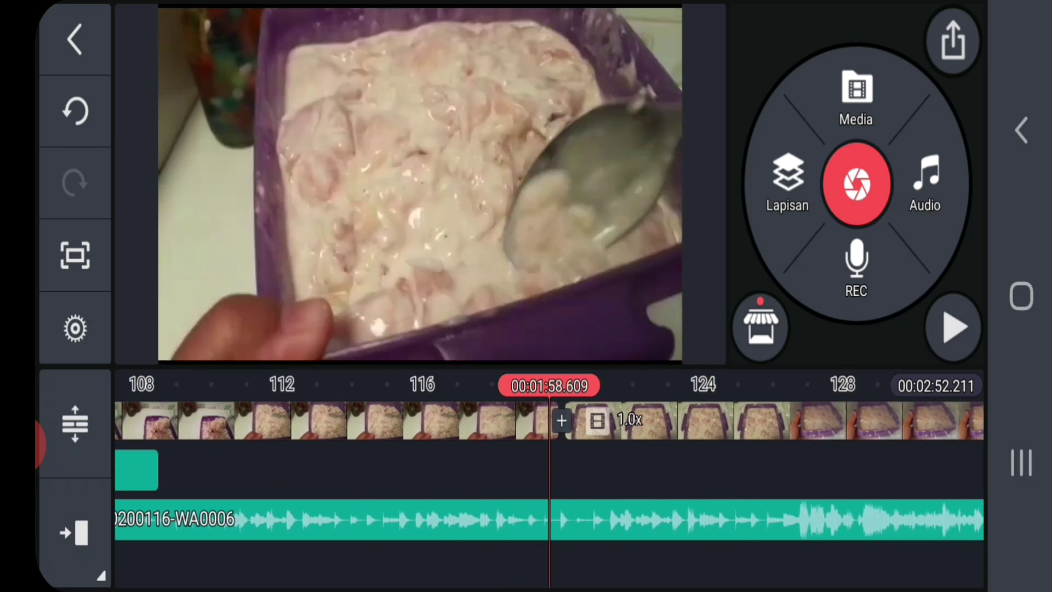
scroll(549, 517, up, 1)
scroll(549, 419, right, 2)
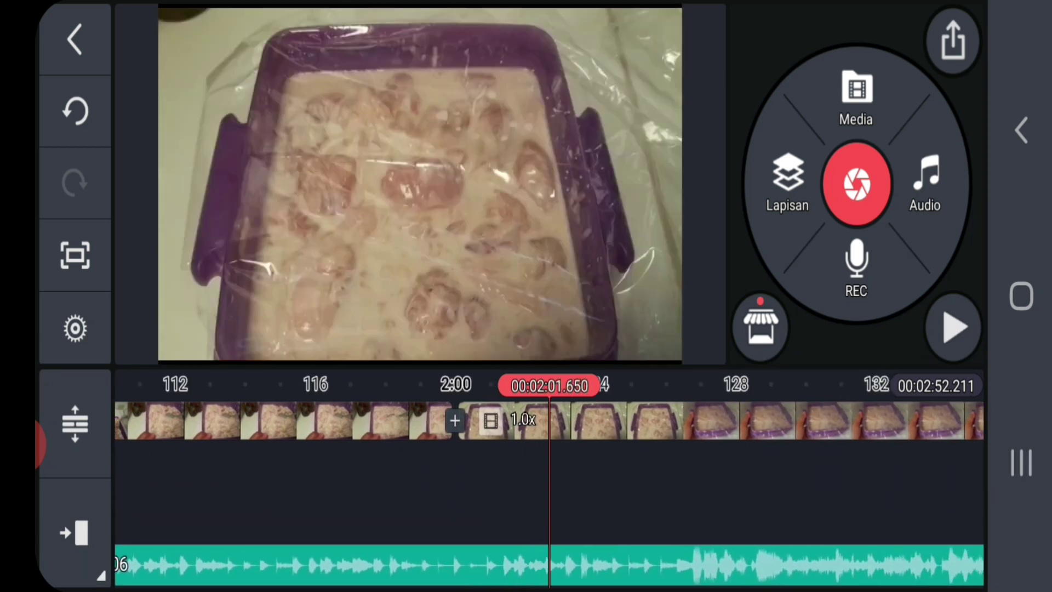
scroll(550, 419, right, 1)
scroll(549, 419, right, 3)
scroll(549, 420, right, 3)
scroll(549, 419, right, 5)
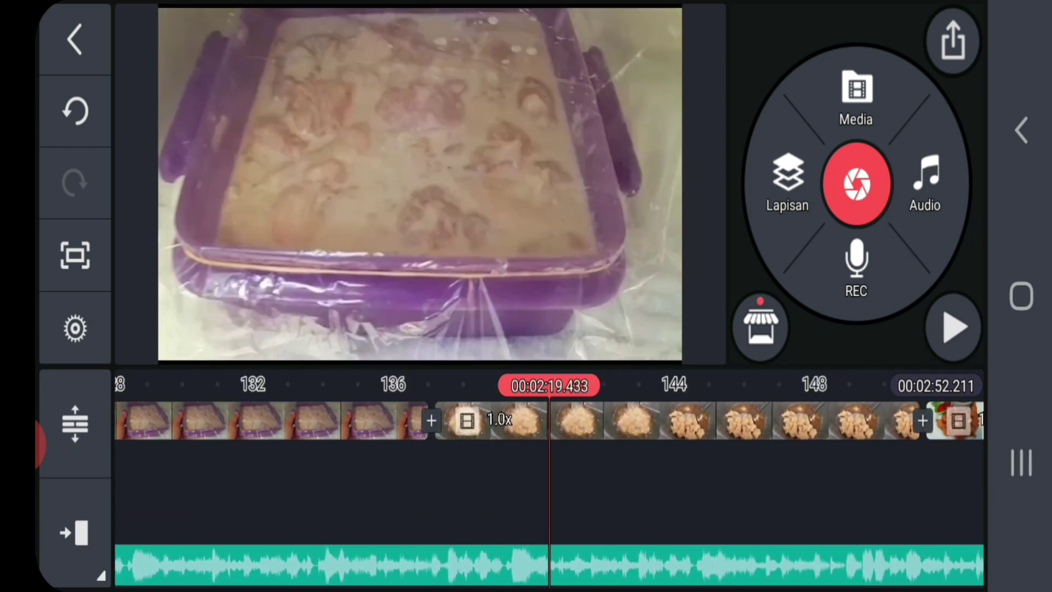
scroll(549, 419, right, 6)
scroll(549, 419, right, 5)
scroll(549, 419, right, 1)
scroll(549, 420, right, 4)
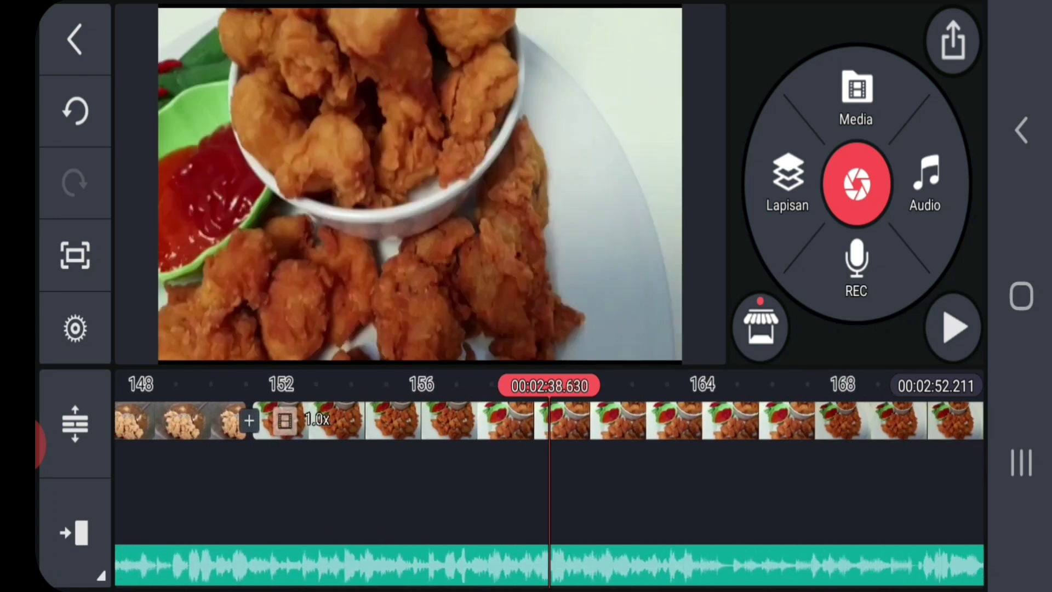
scroll(549, 420, right, 5)
scroll(550, 419, left, 5)
scroll(548, 419, left, 3)
click(953, 328)
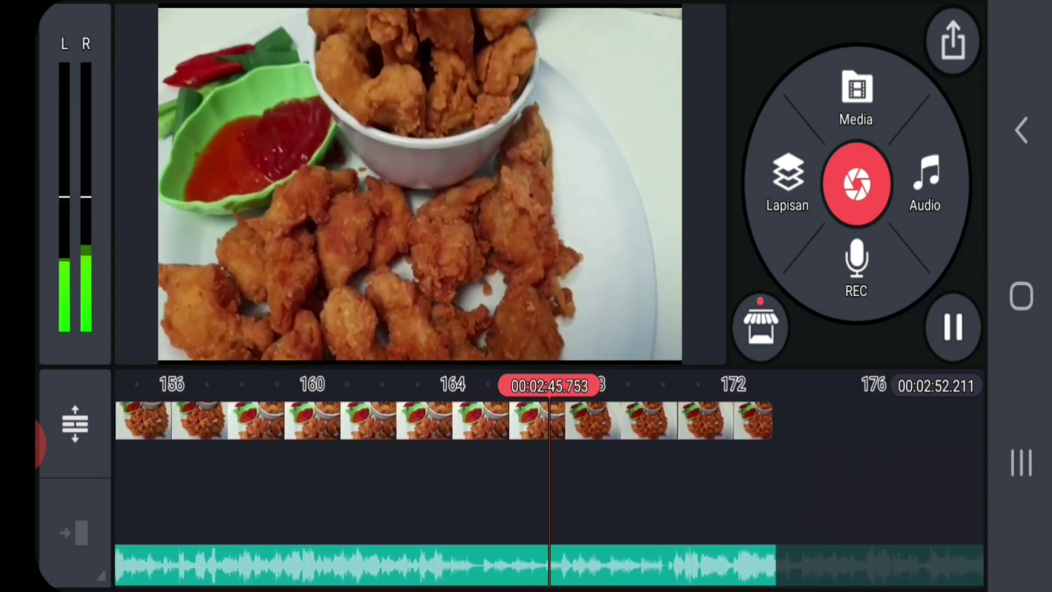
click(953, 326)
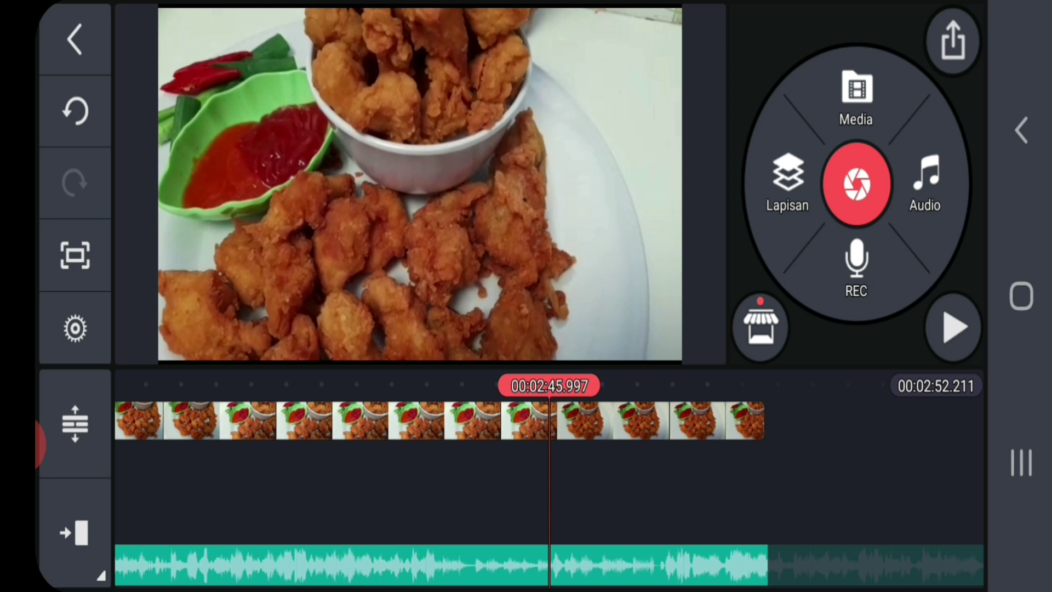
click(952, 40)
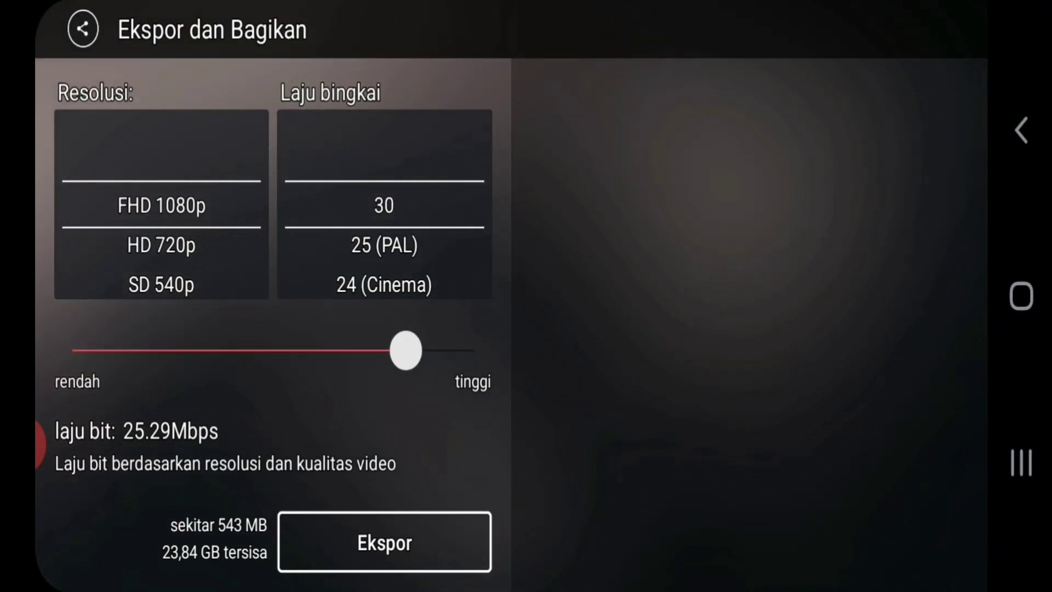
click(1021, 129)
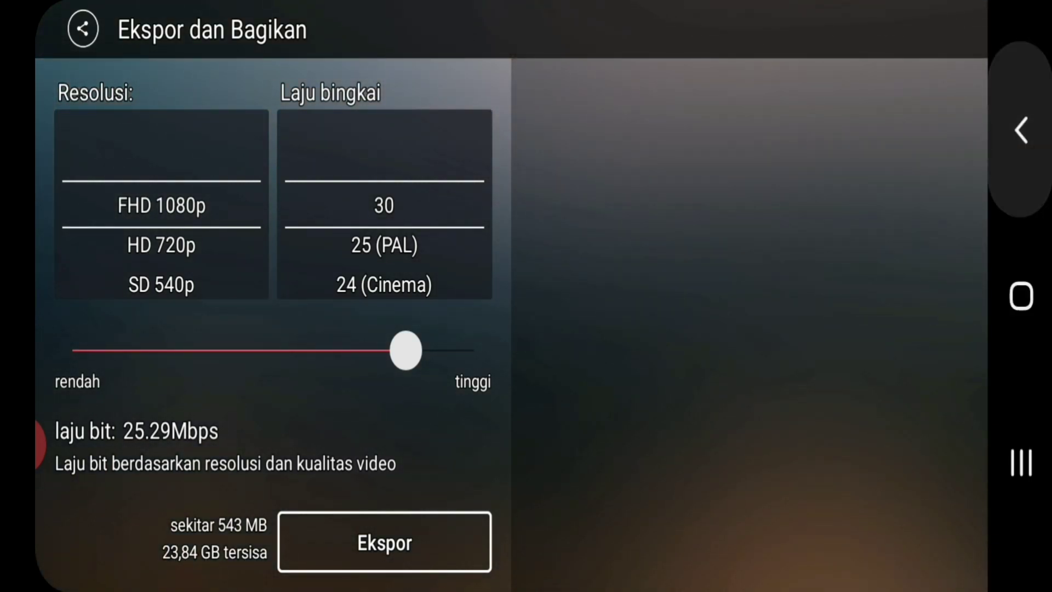
mouse_move(329, 420)
mouse_down()
mouse_move(502, 419)
mouse_move(436, 419)
mouse_up()
mouse_move(247, 419)
mouse_down()
mouse_move(740, 419)
mouse_move(666, 419)
mouse_up()
drag(329, 419, 691, 419)
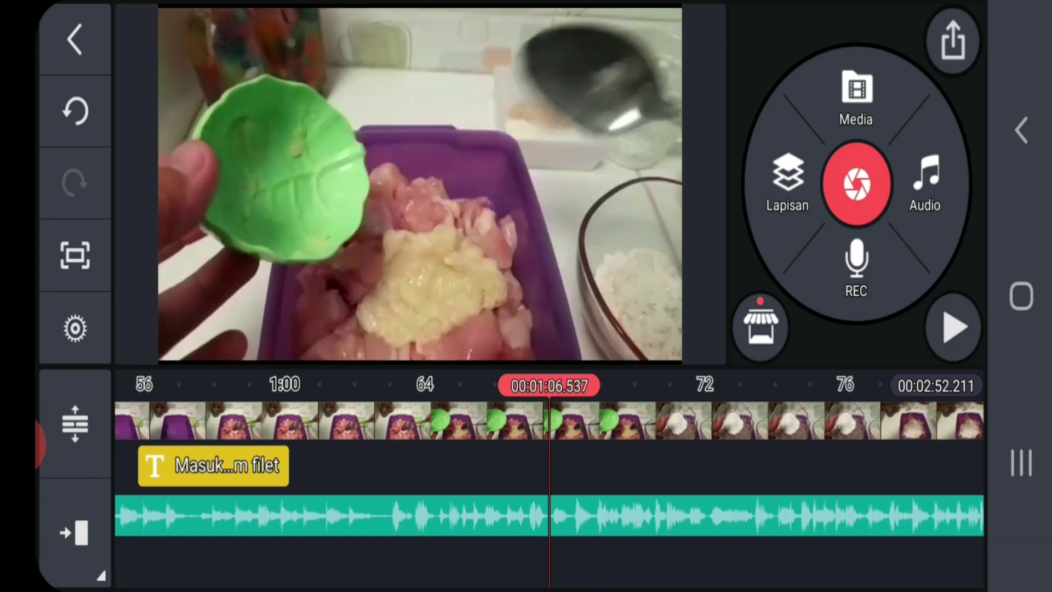
drag(329, 419, 690, 420)
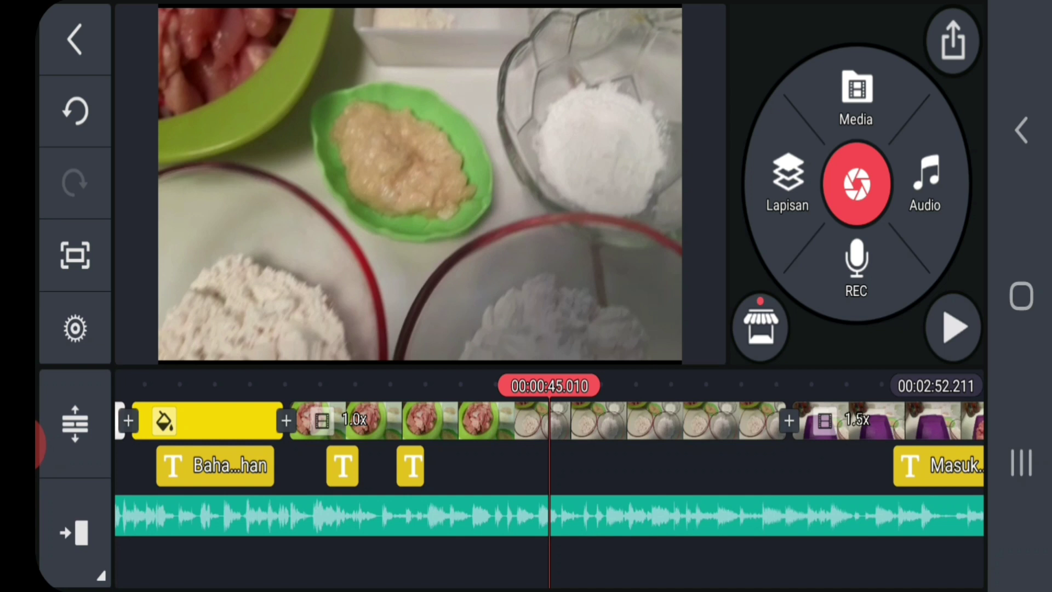
click(38, 442)
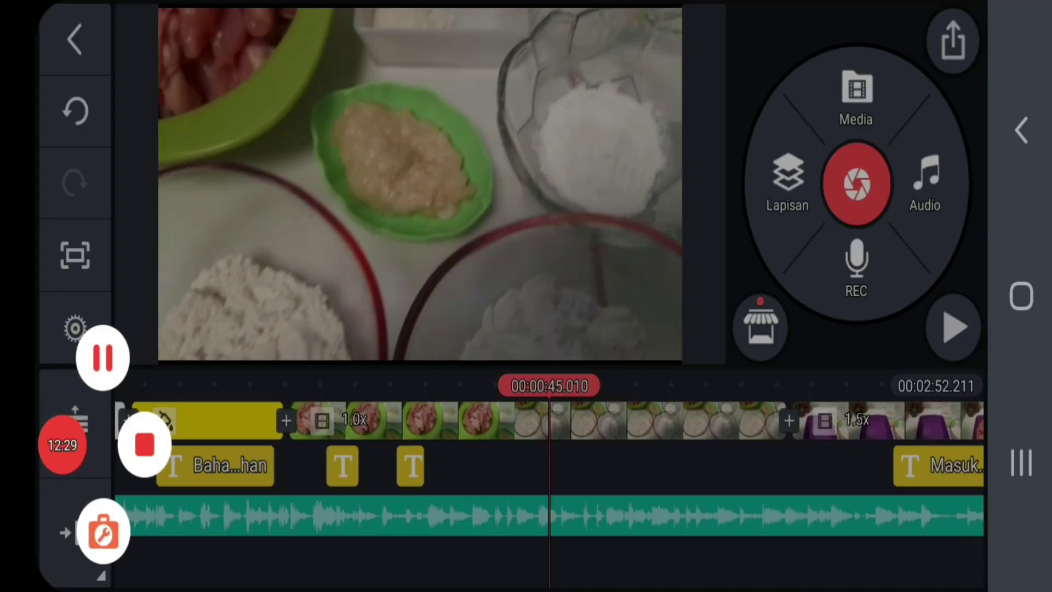